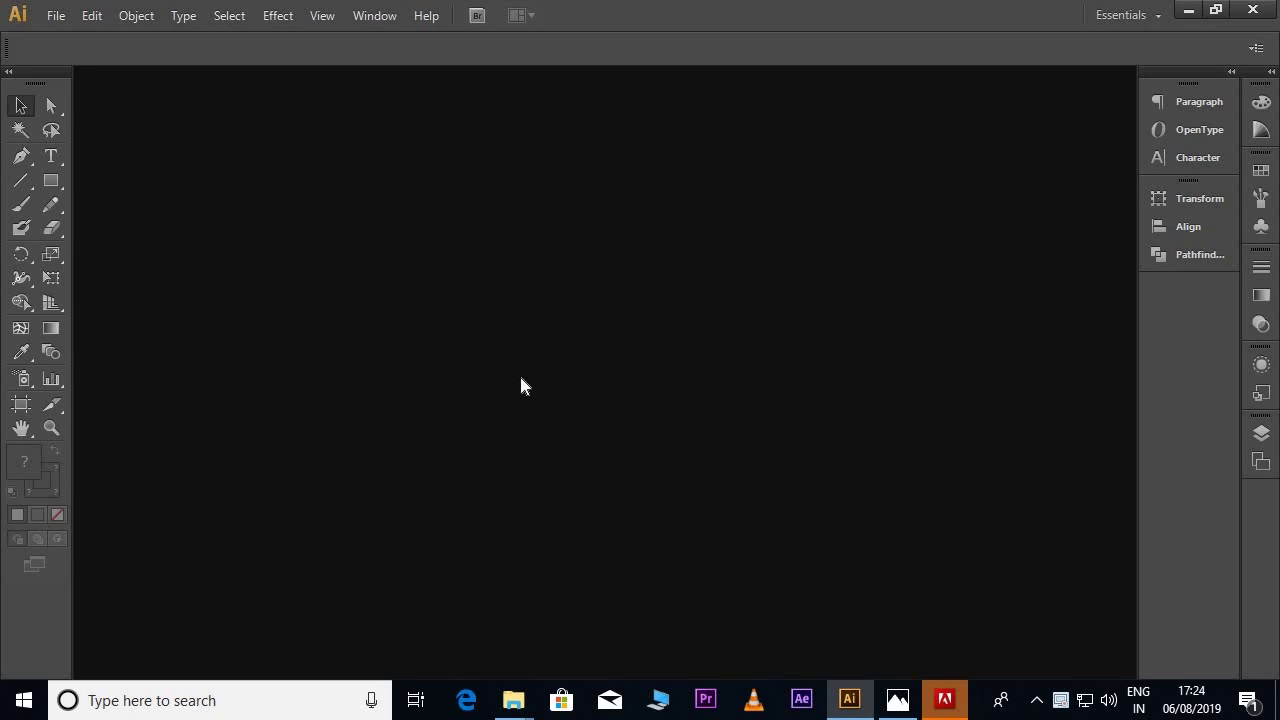
Step: Start a new document named Business Card, 3.5 in wide by 2 in high
click(66, 19)
click(83, 44)
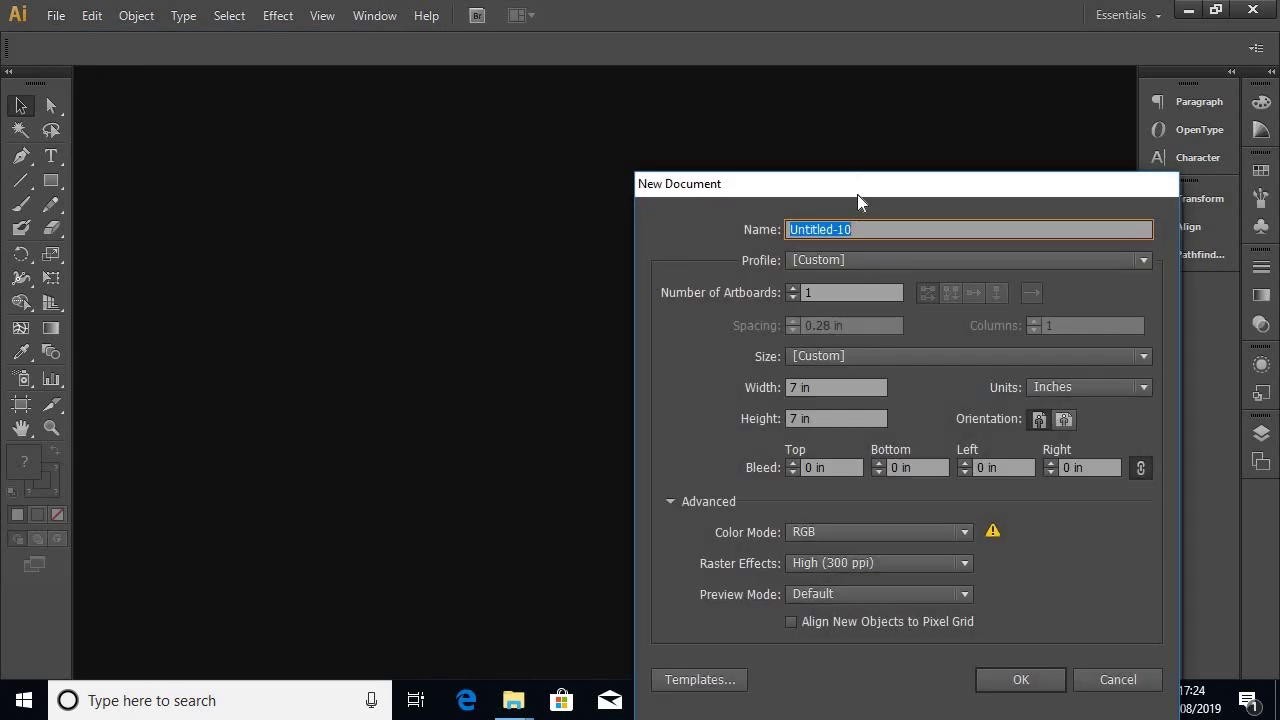
text(Business Card)
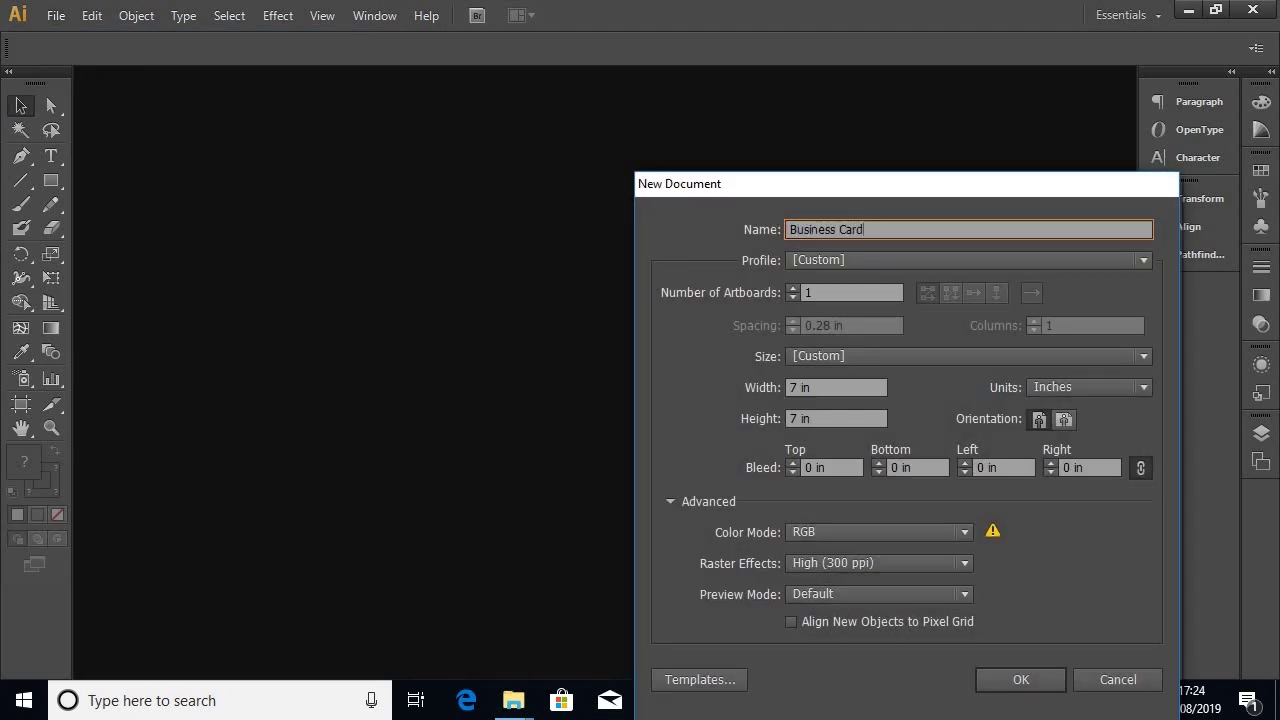
drag(838, 387, 796, 387)
text(3.5)
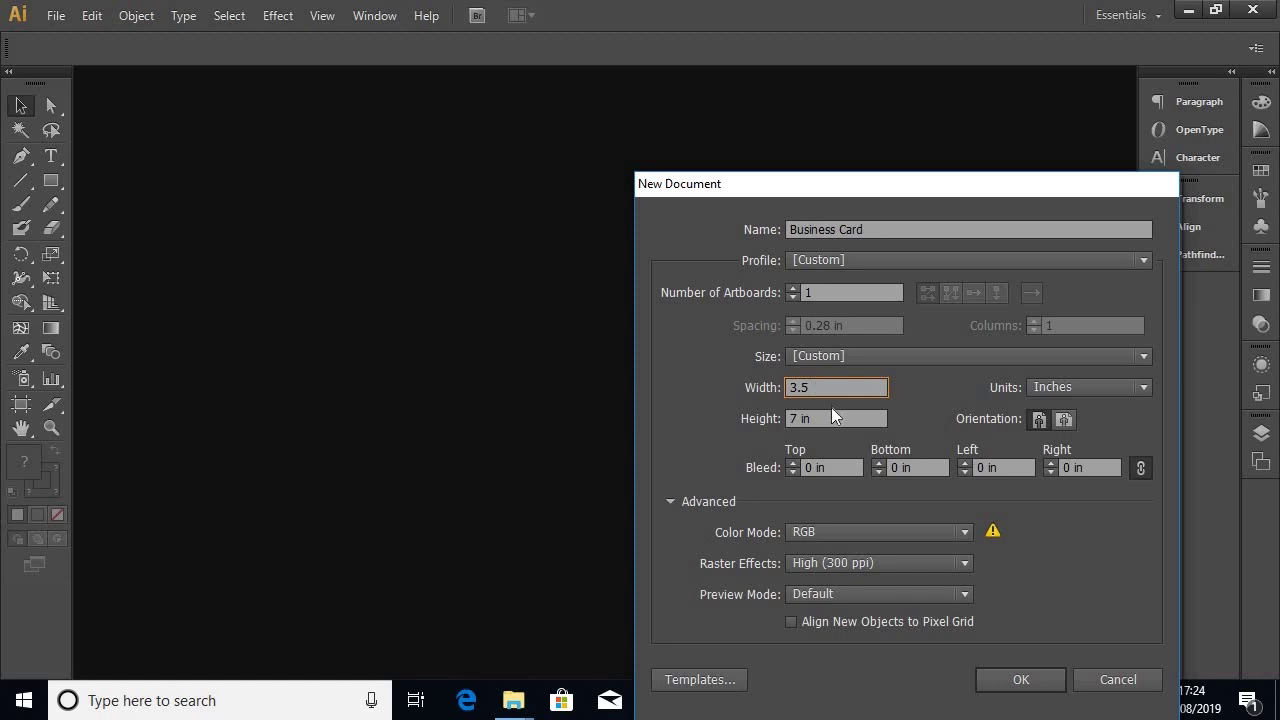
click(1045, 394)
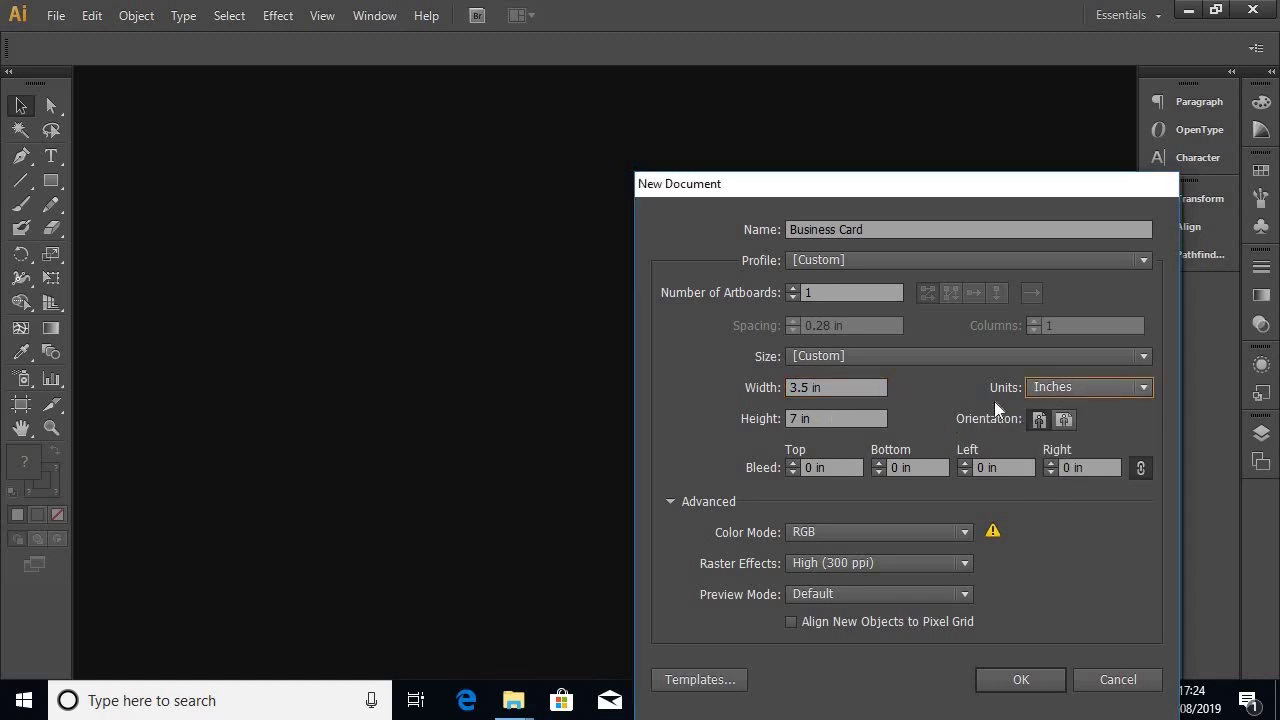
drag(837, 418, 784, 424)
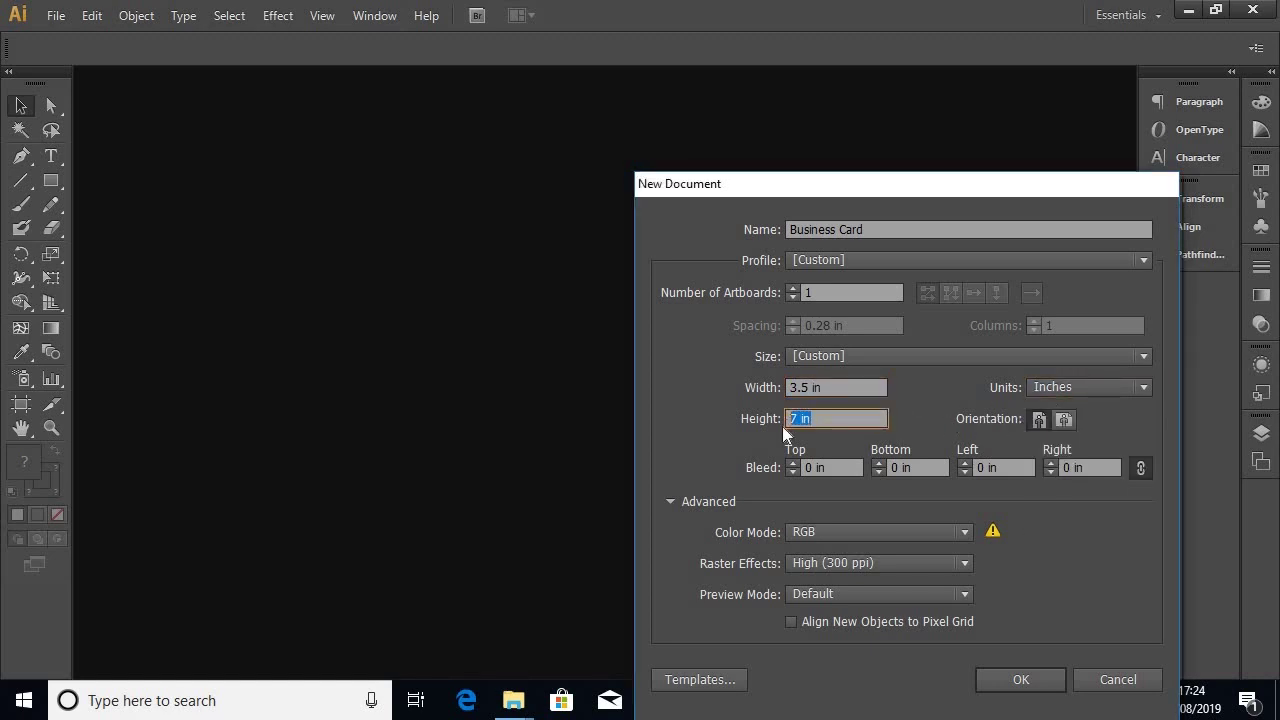
text(2)
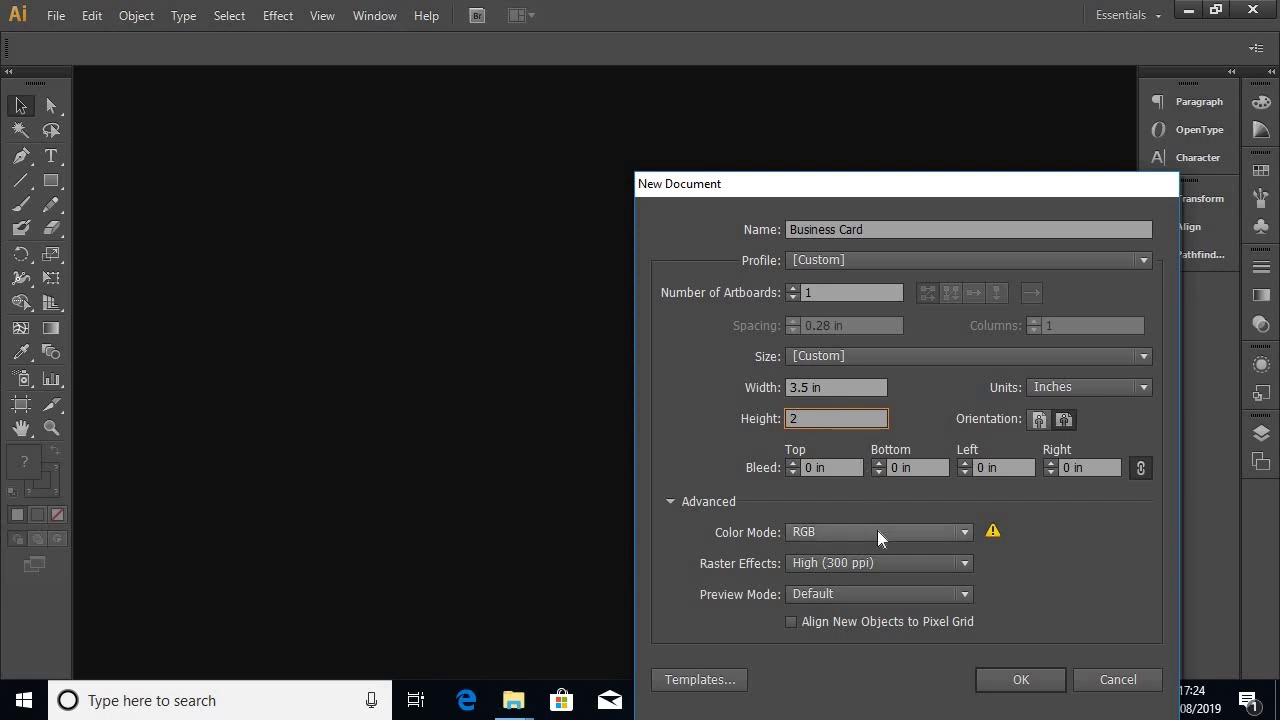
Step: Keep RGB colour mode and High (300 ppi) raster effects, and create the document
click(877, 531)
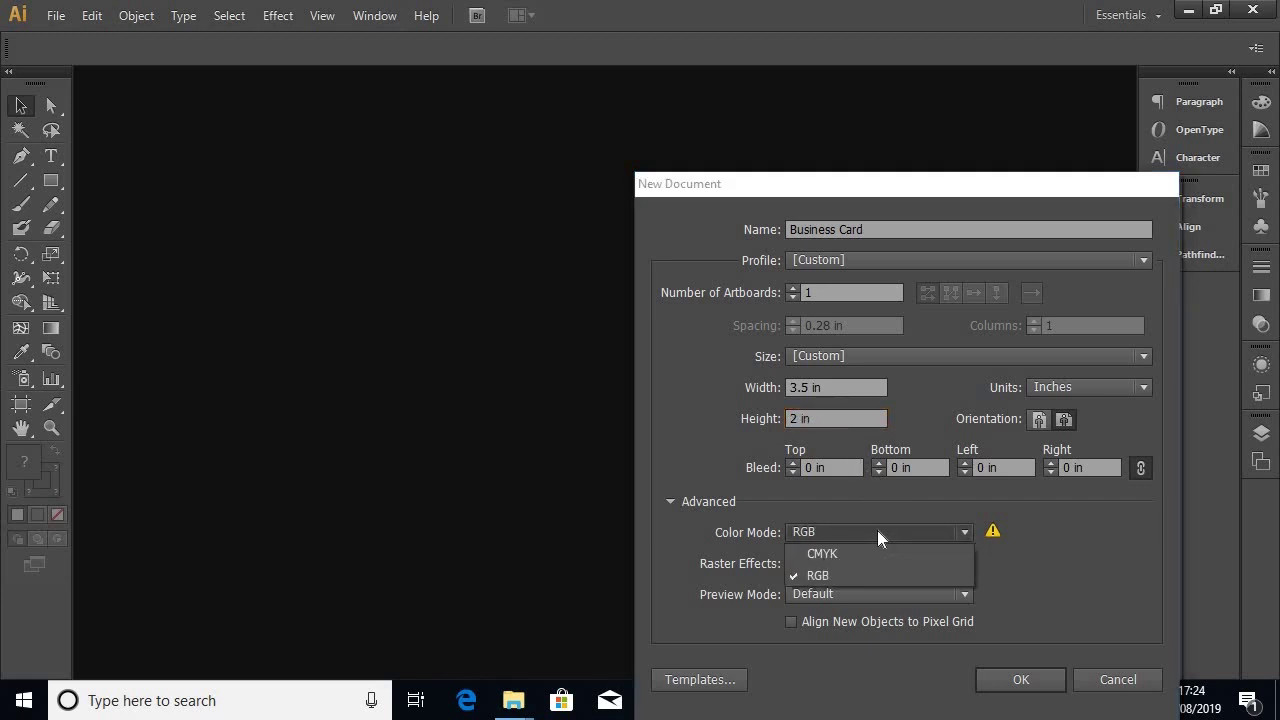
click(877, 531)
click(874, 566)
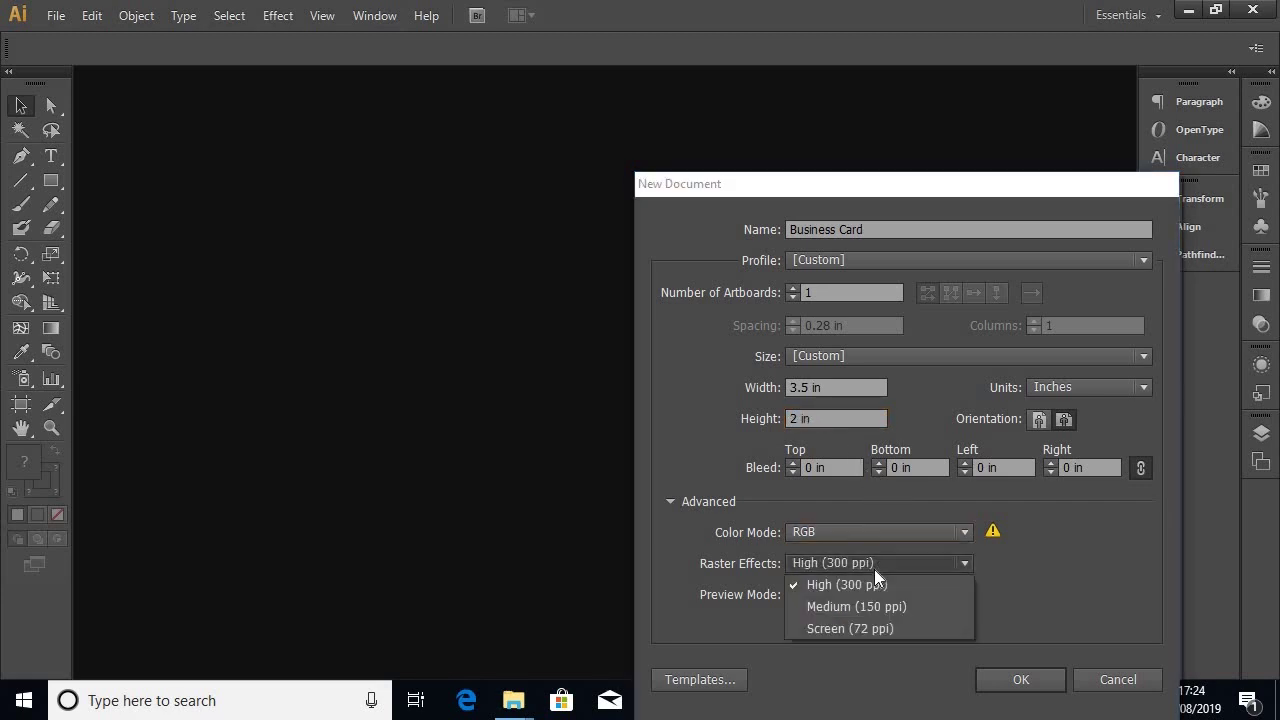
click(874, 569)
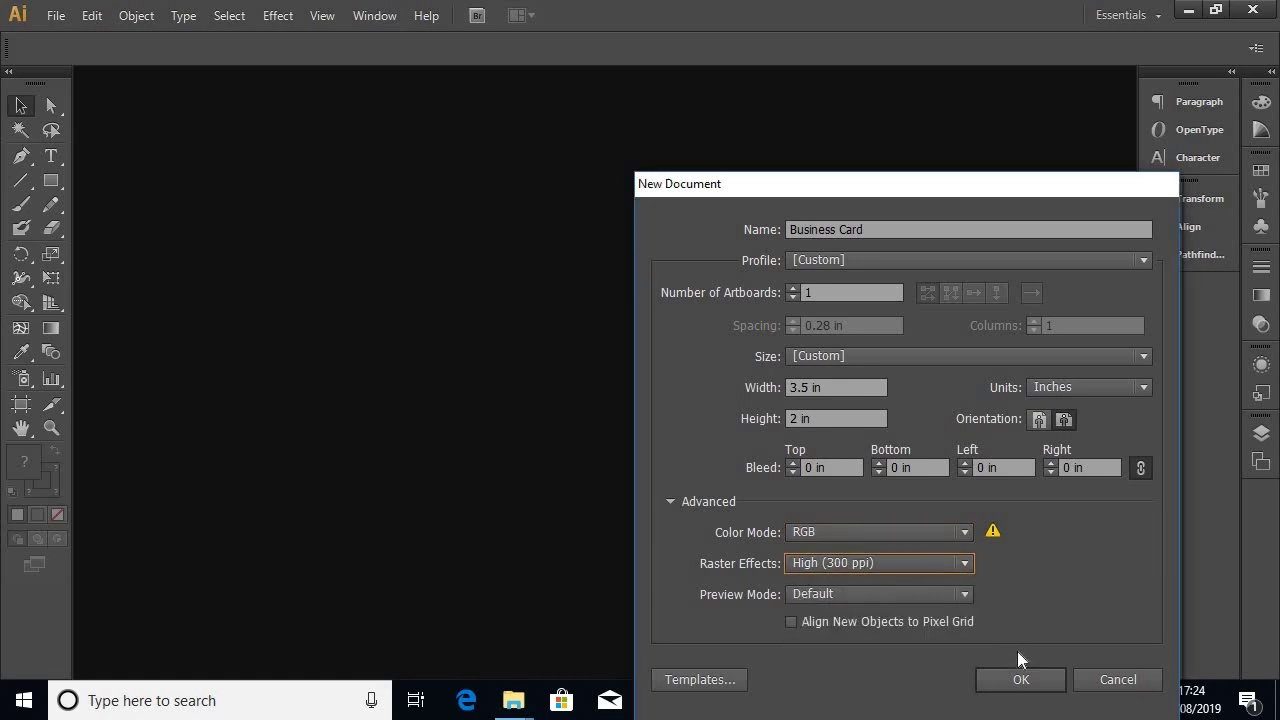
click(1020, 680)
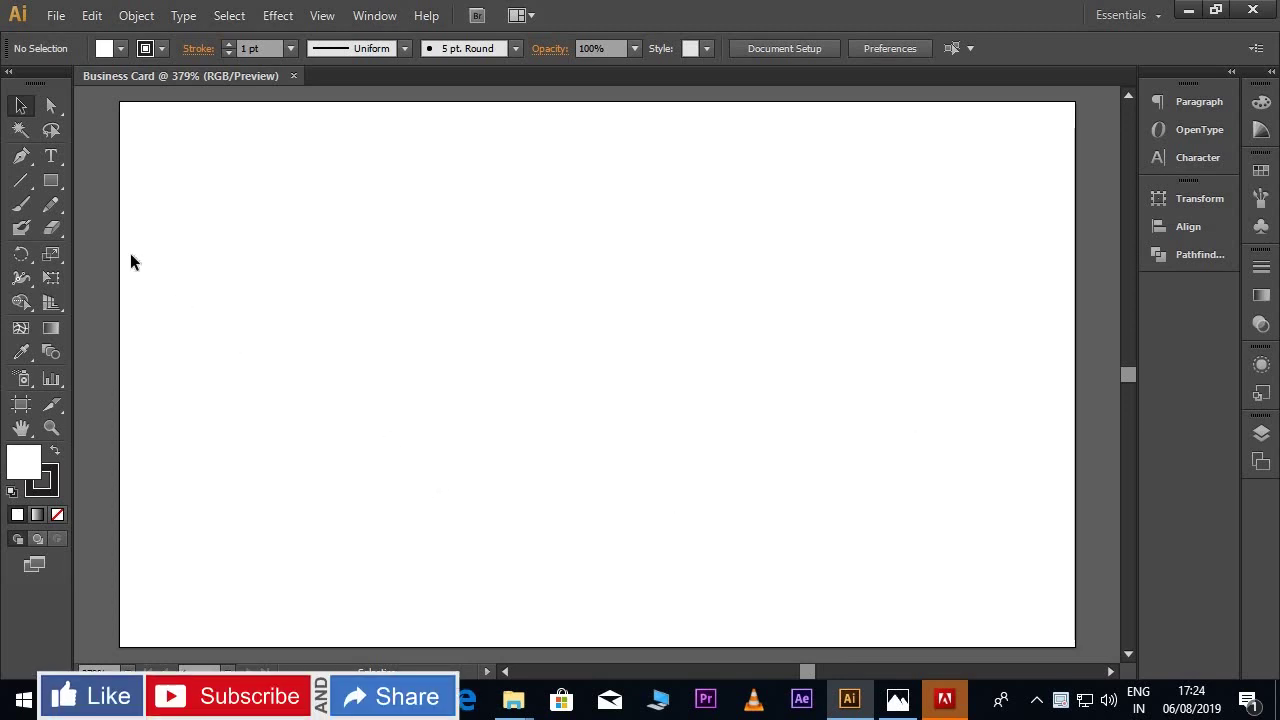
click(52, 182)
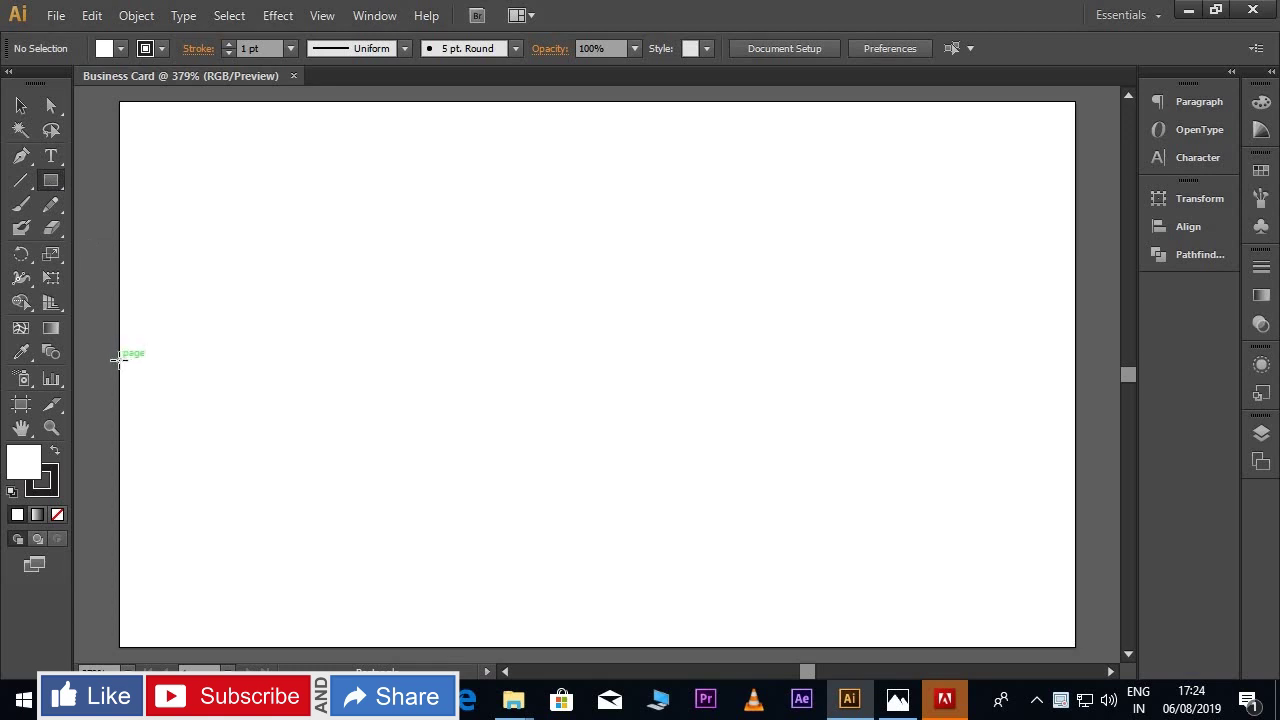
Step: Draw a rectangle across the card's lower half with no stroke and #282828 dark grey fill
drag(118, 361, 1060, 648)
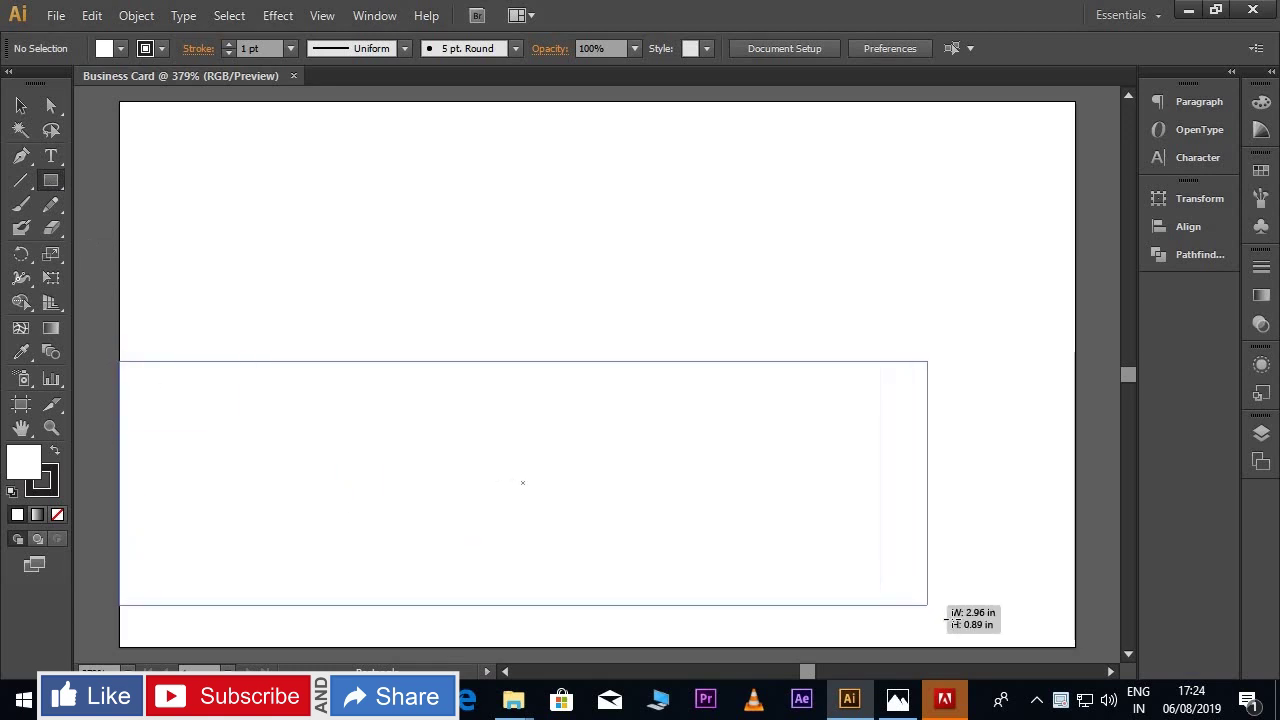
drag(1060, 648, 1075, 647)
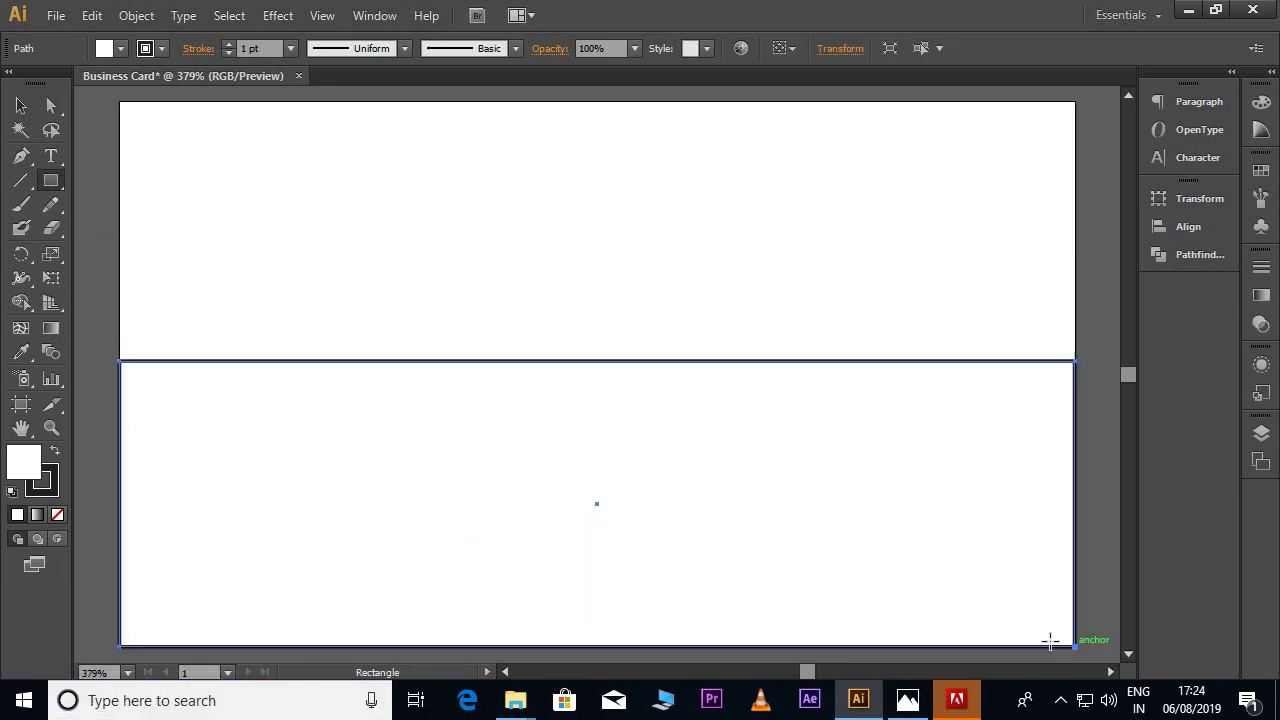
click(54, 494)
click(58, 516)
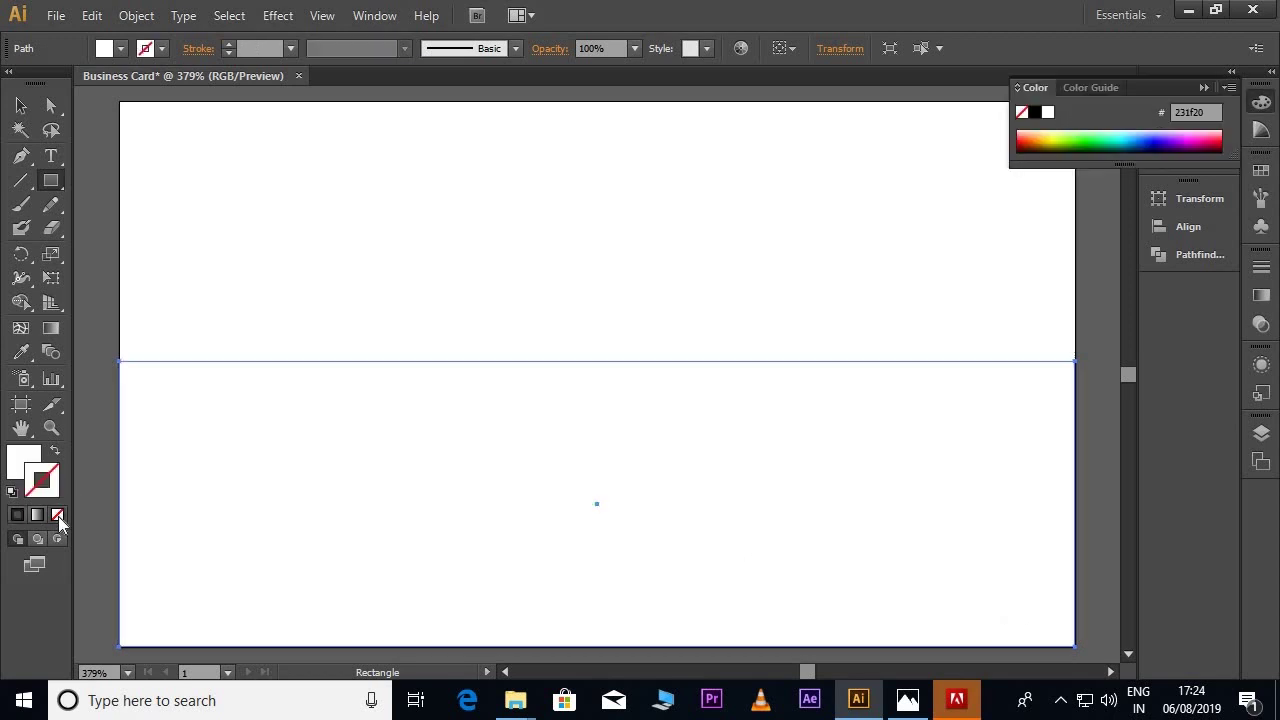
double_click(30, 464)
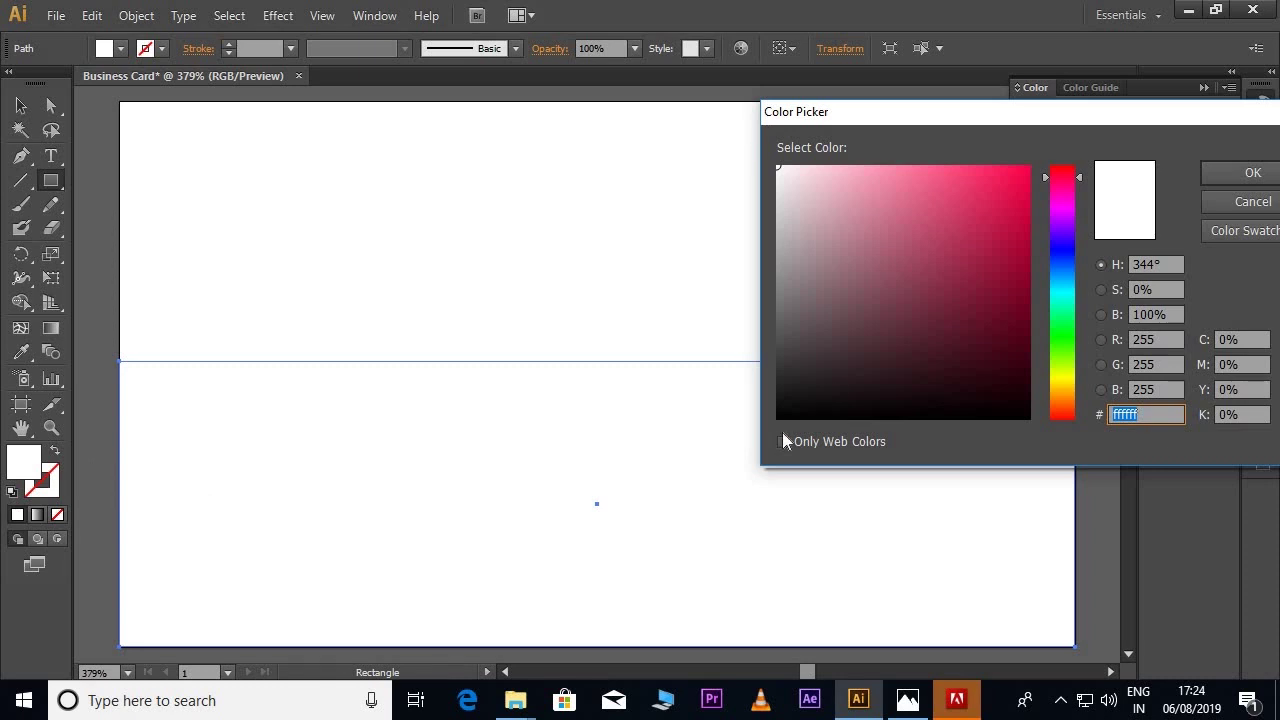
drag(806, 383, 782, 376)
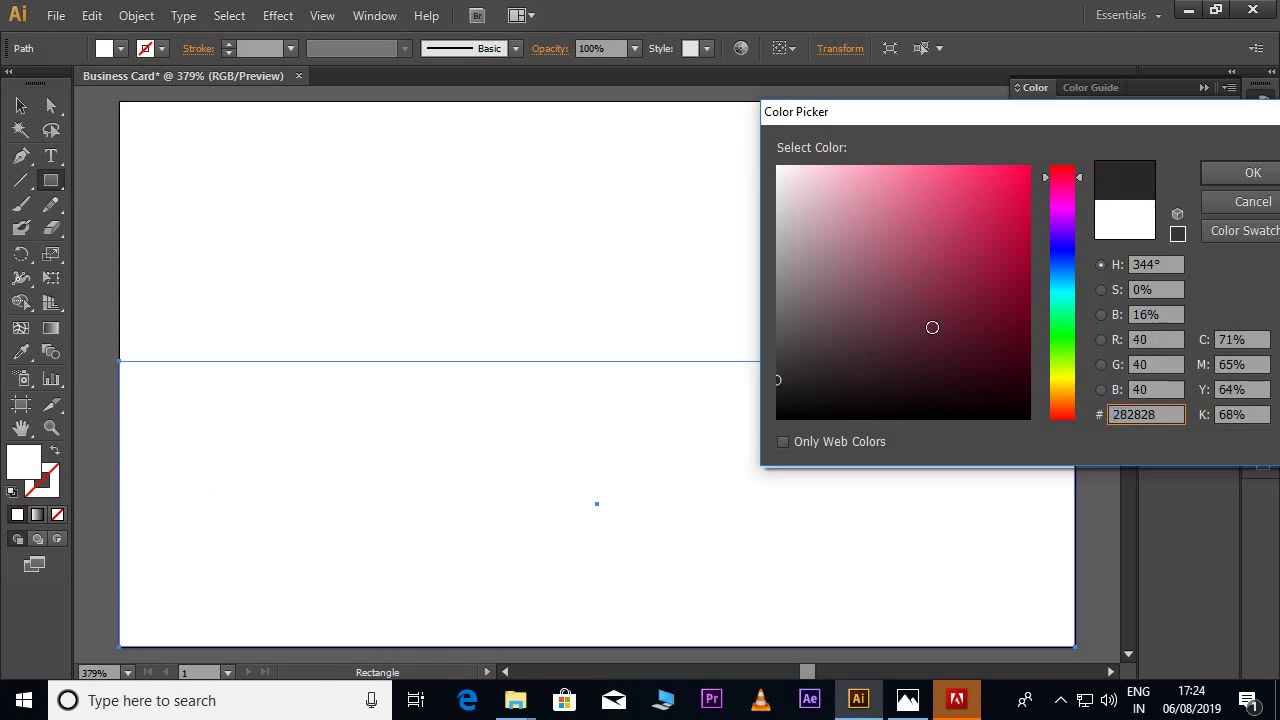
click(1214, 173)
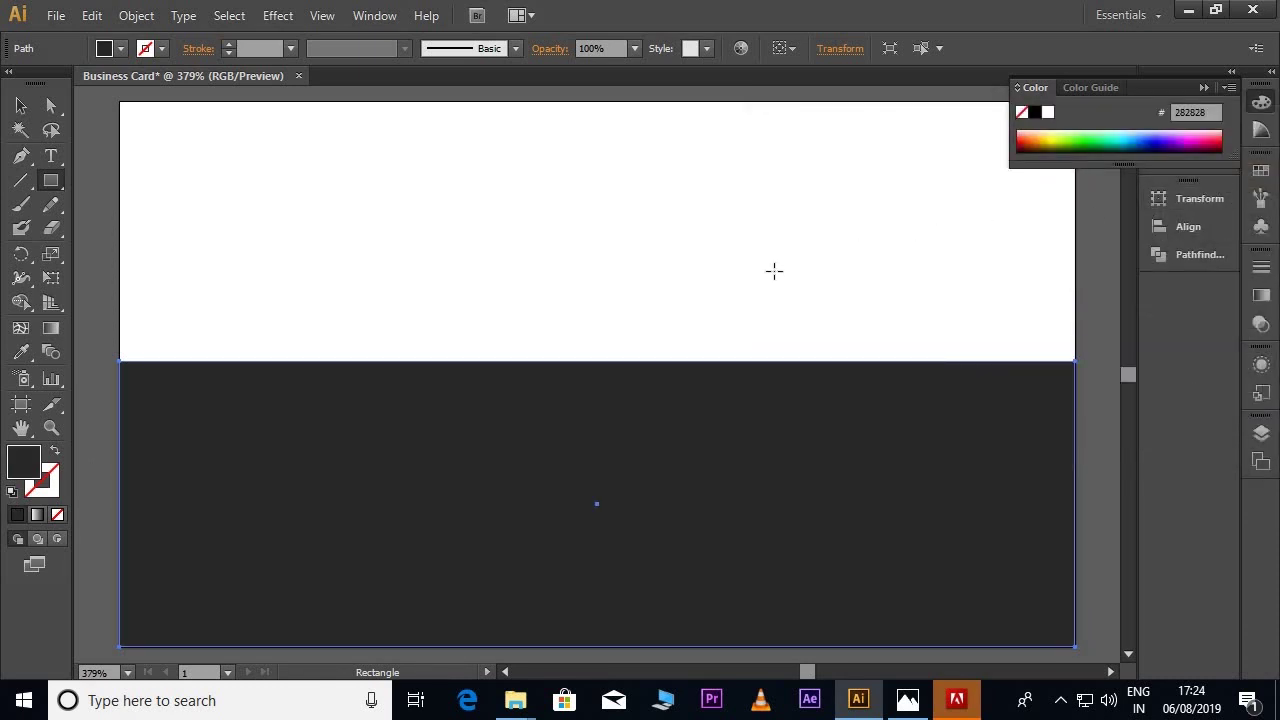
click(21, 105)
click(104, 151)
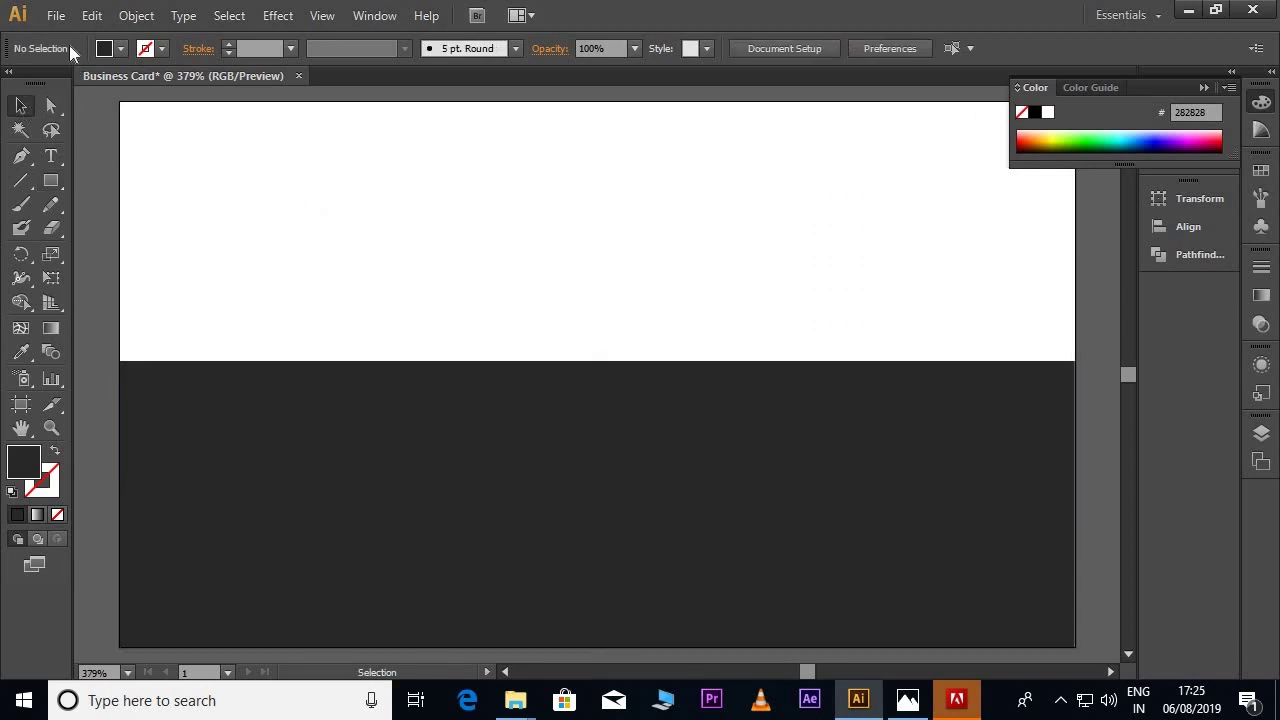
Step: Place the Building bg image and fit it across the top of the card
click(56, 15)
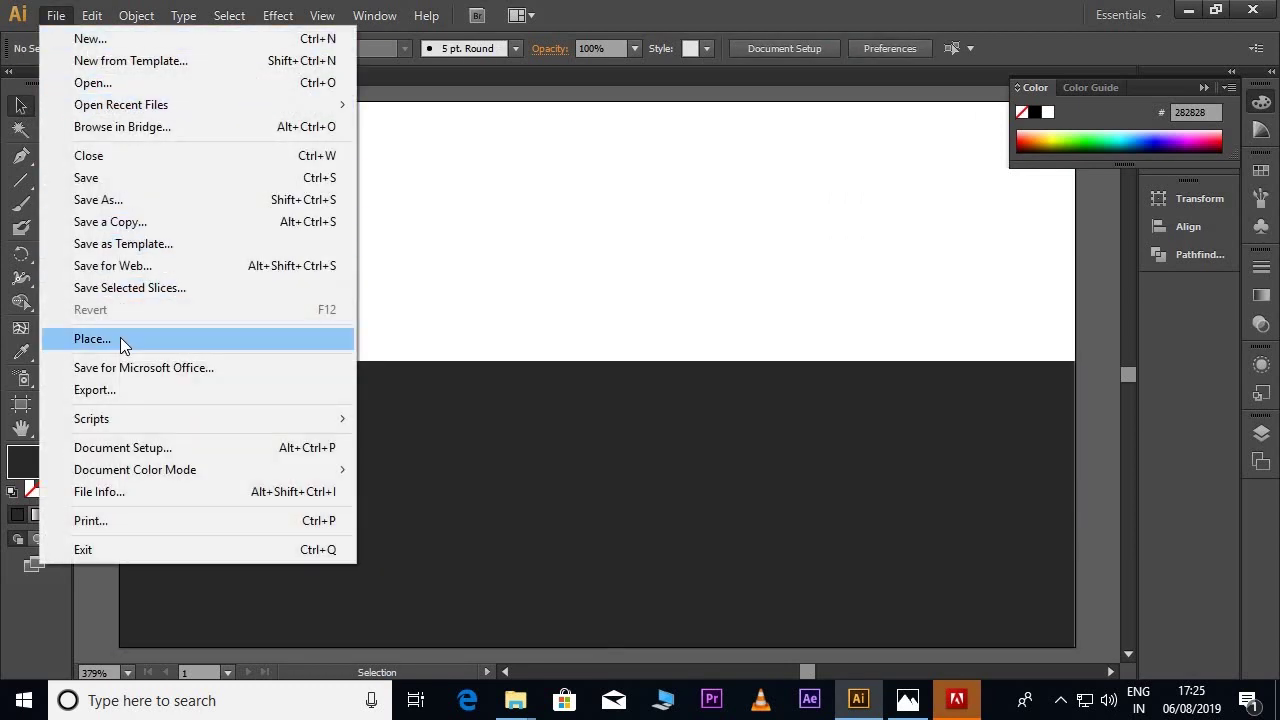
click(122, 339)
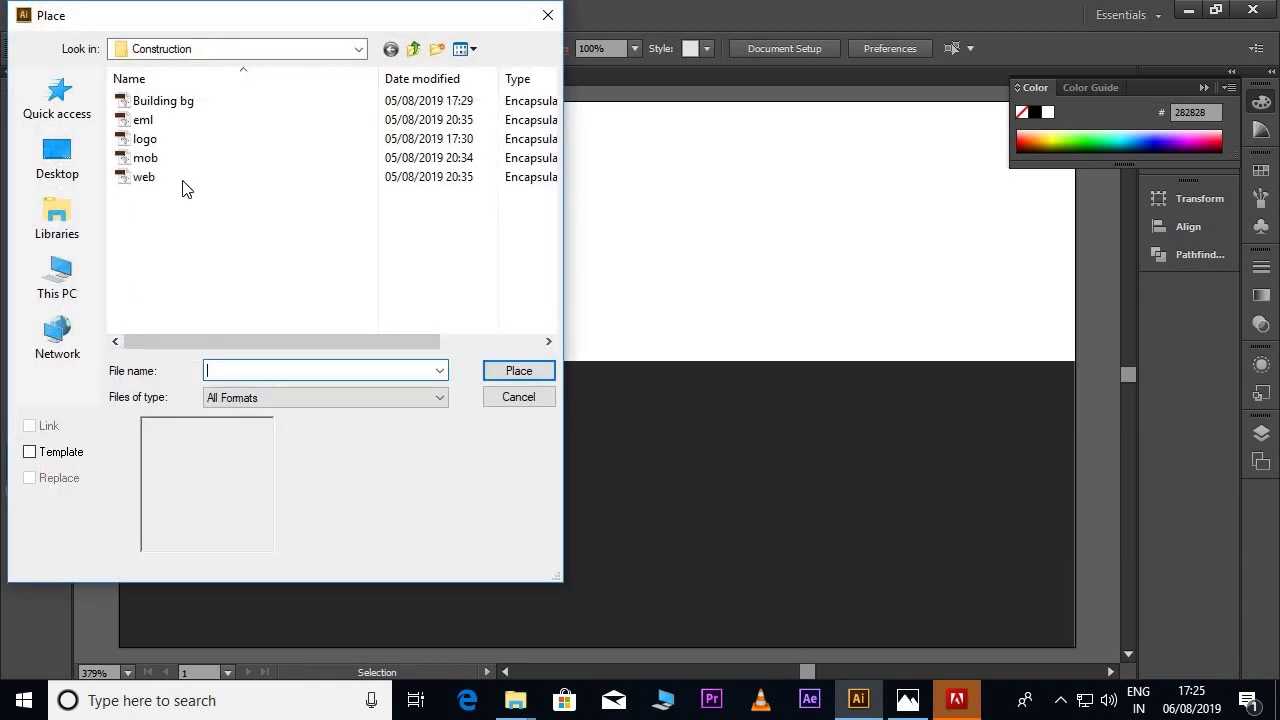
click(180, 102)
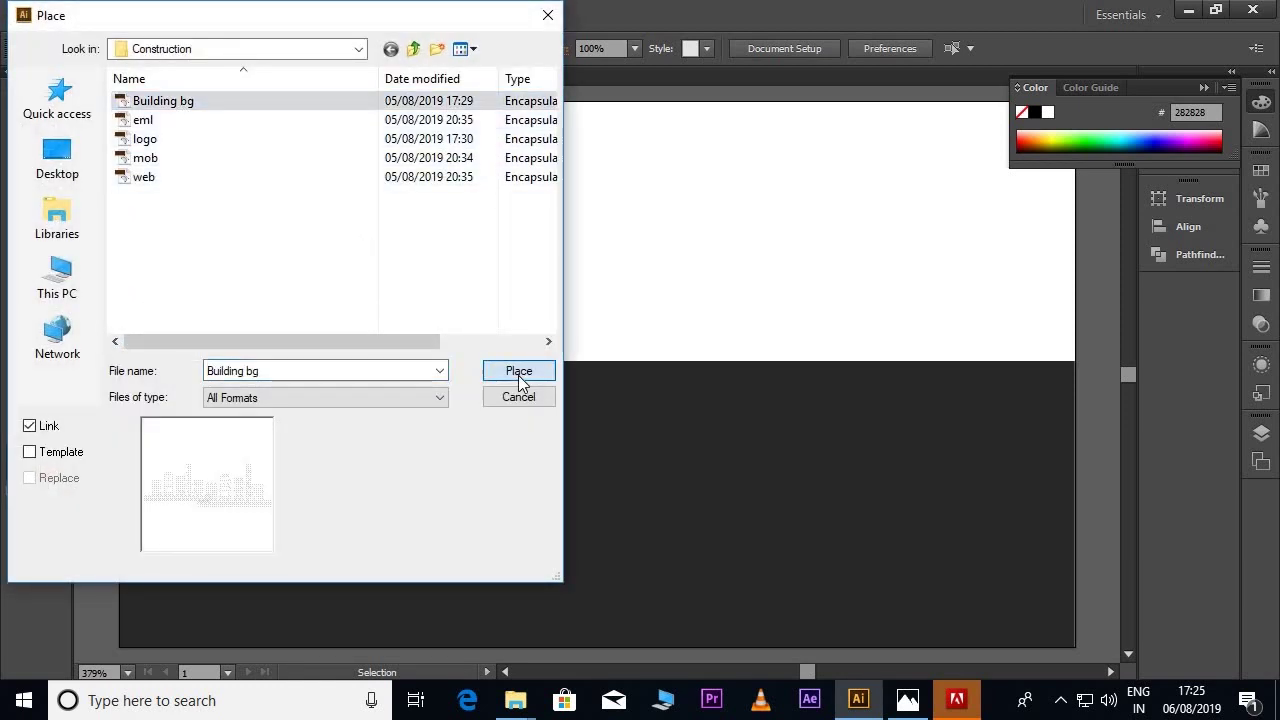
click(519, 371)
drag(551, 461, 562, 362)
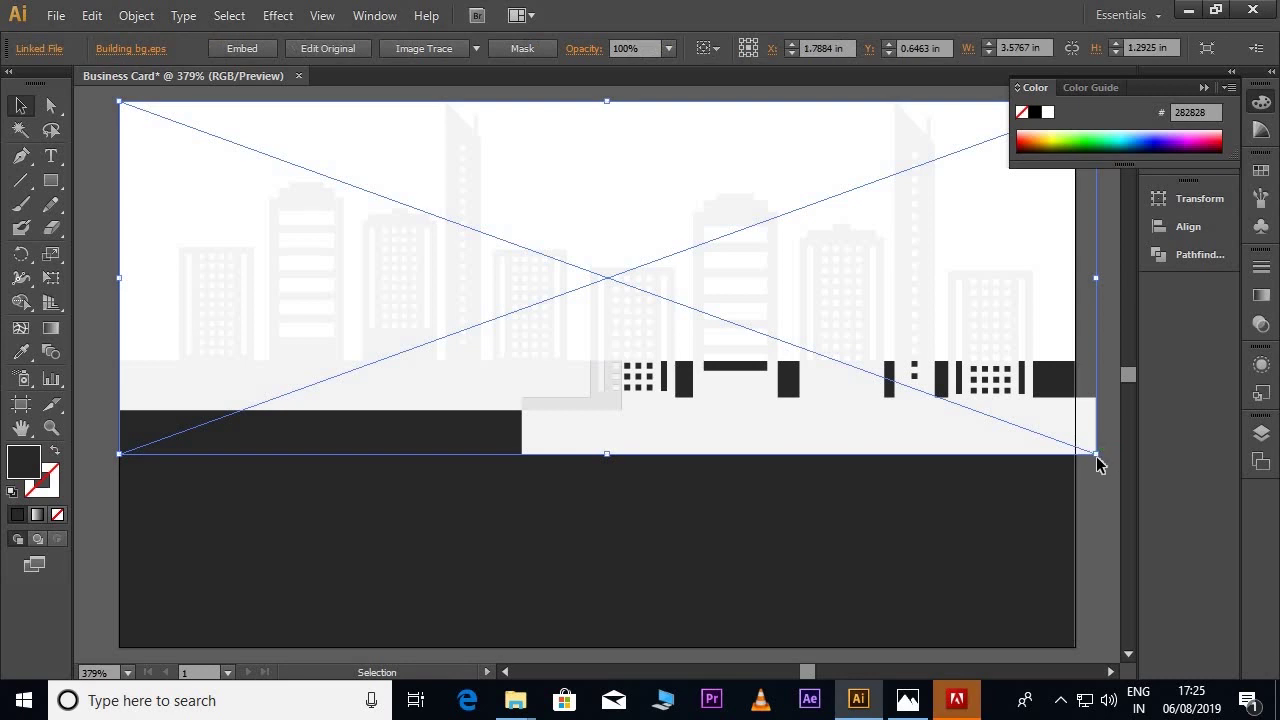
drag(1096, 457, 1084, 447)
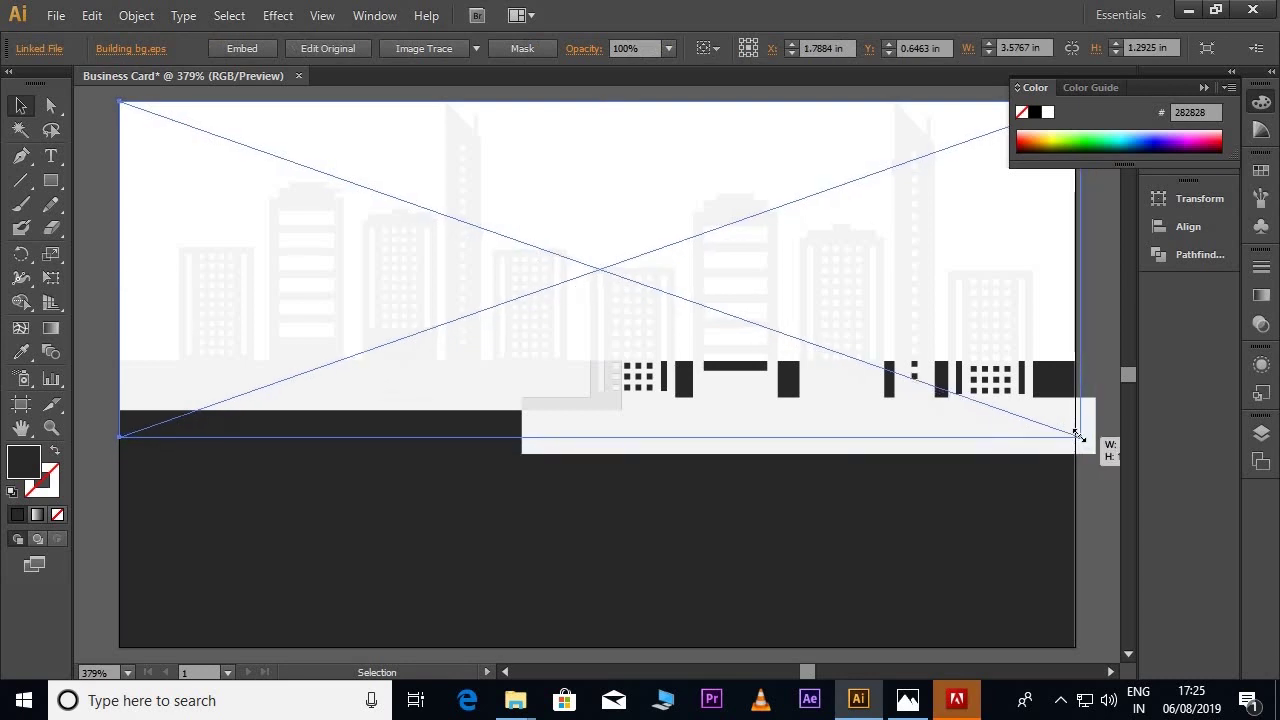
drag(1084, 447, 1074, 446)
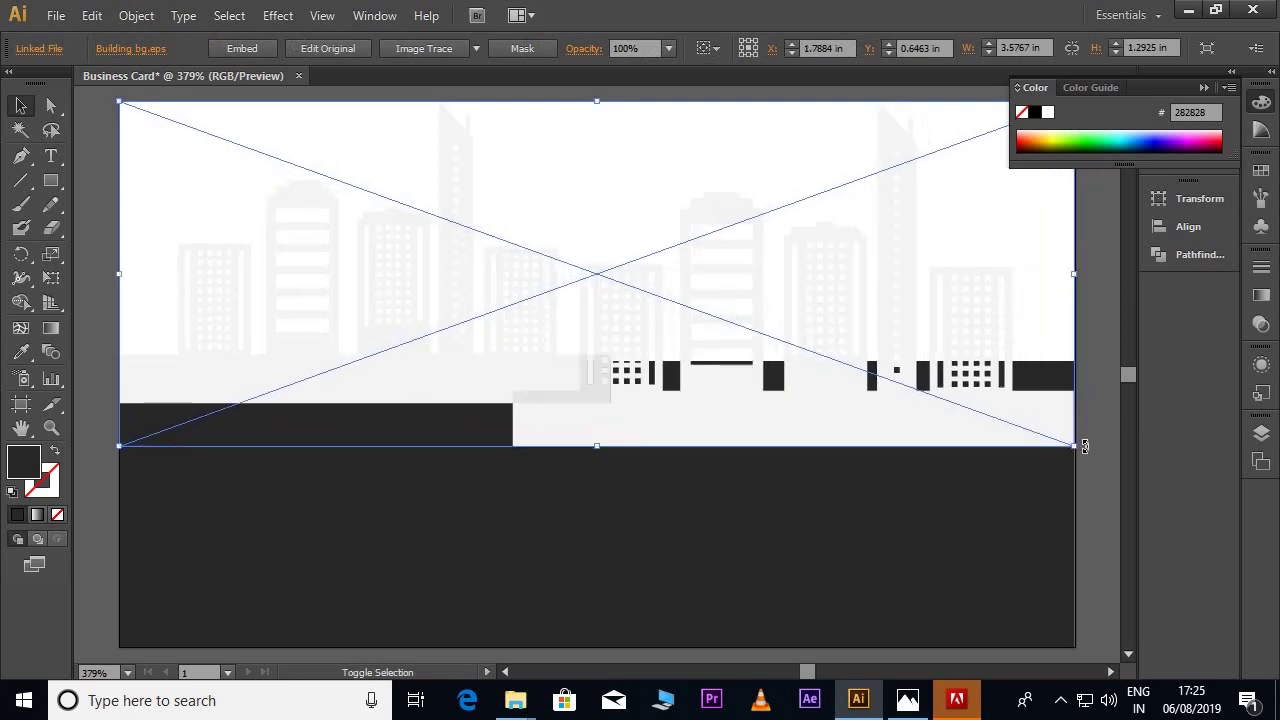
click(1100, 463)
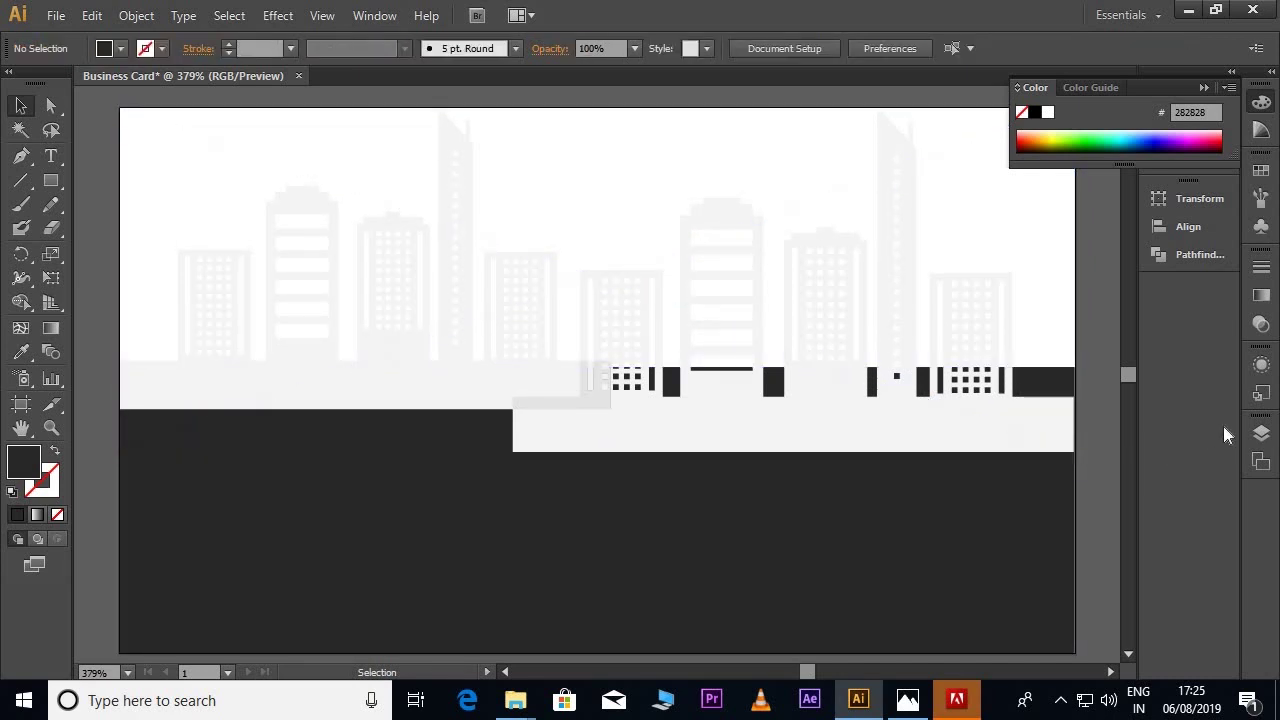
Step: In Layers, move the linked skyline image below the dark panel path
click(1261, 435)
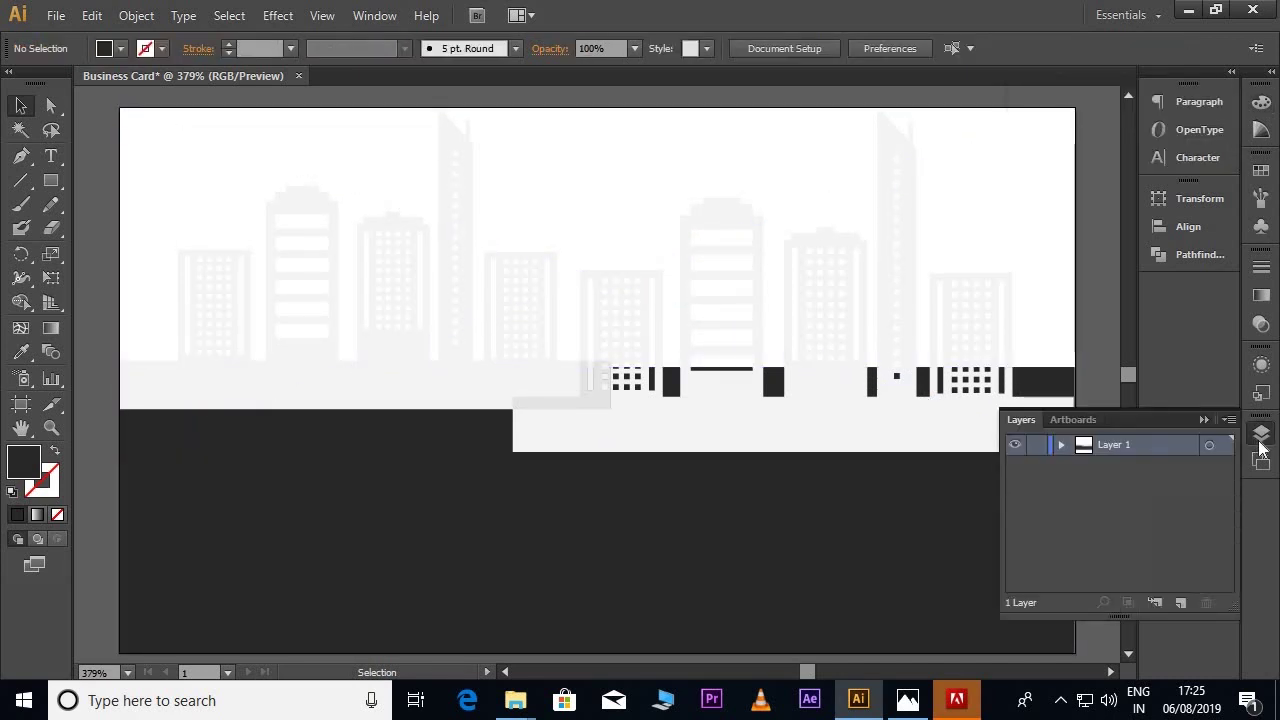
click(1061, 445)
drag(1157, 466, 1163, 503)
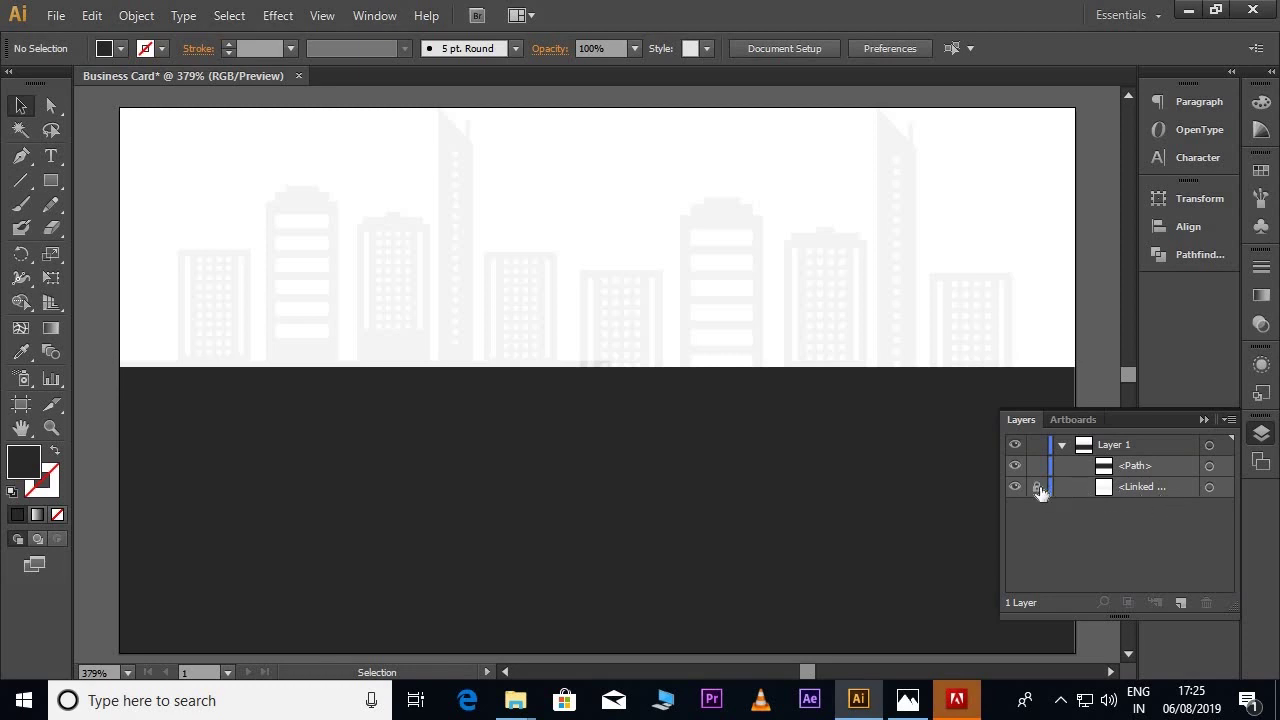
click(1204, 419)
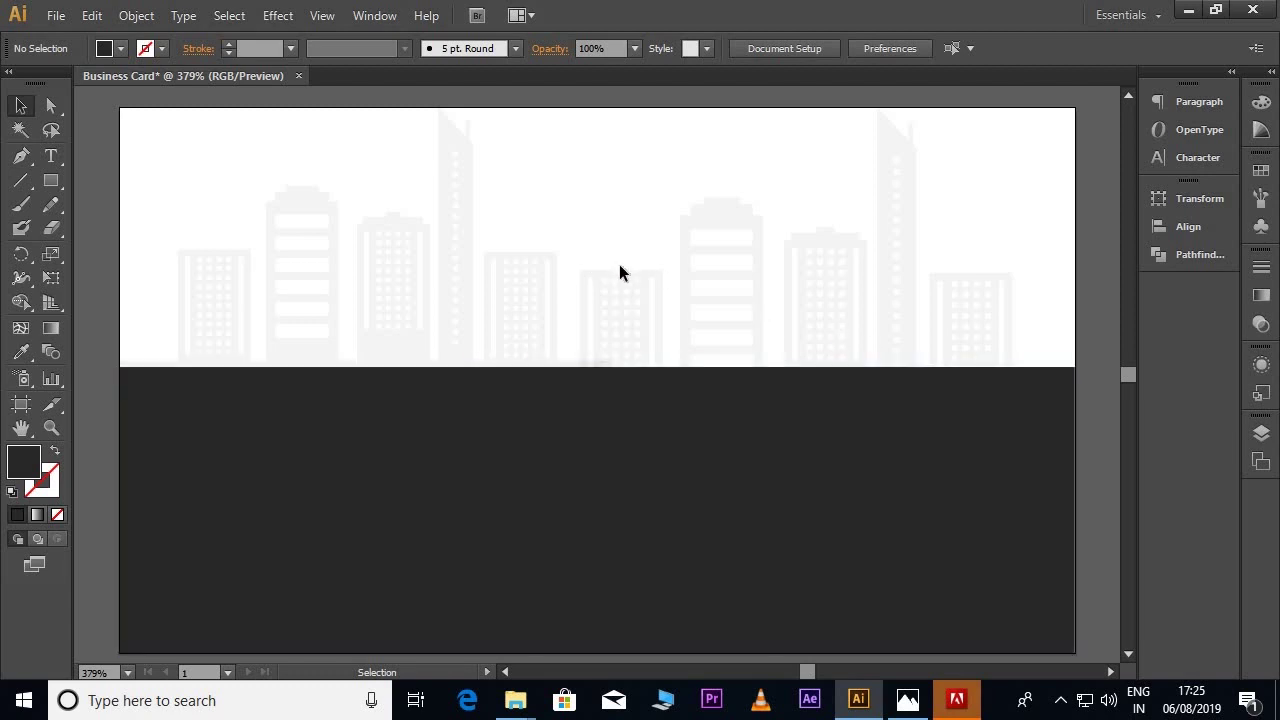
click(55, 16)
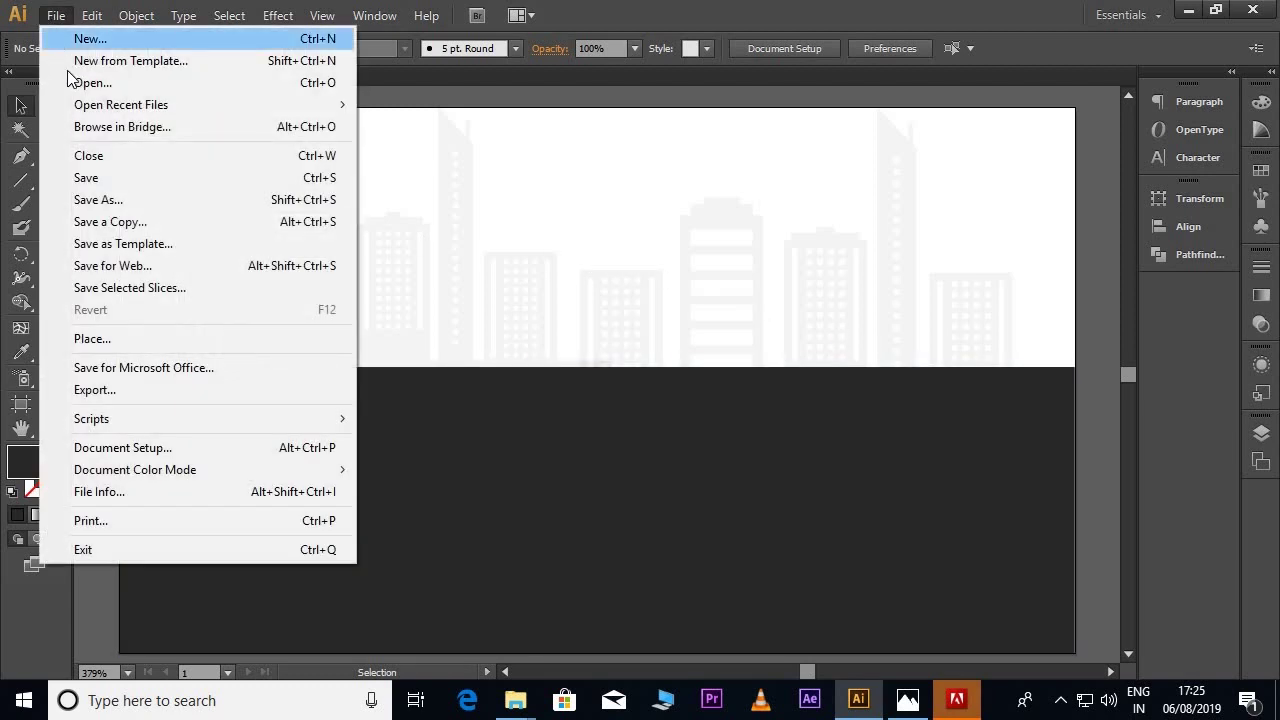
Step: Place logo.eps and move it up onto the white upper half
click(121, 338)
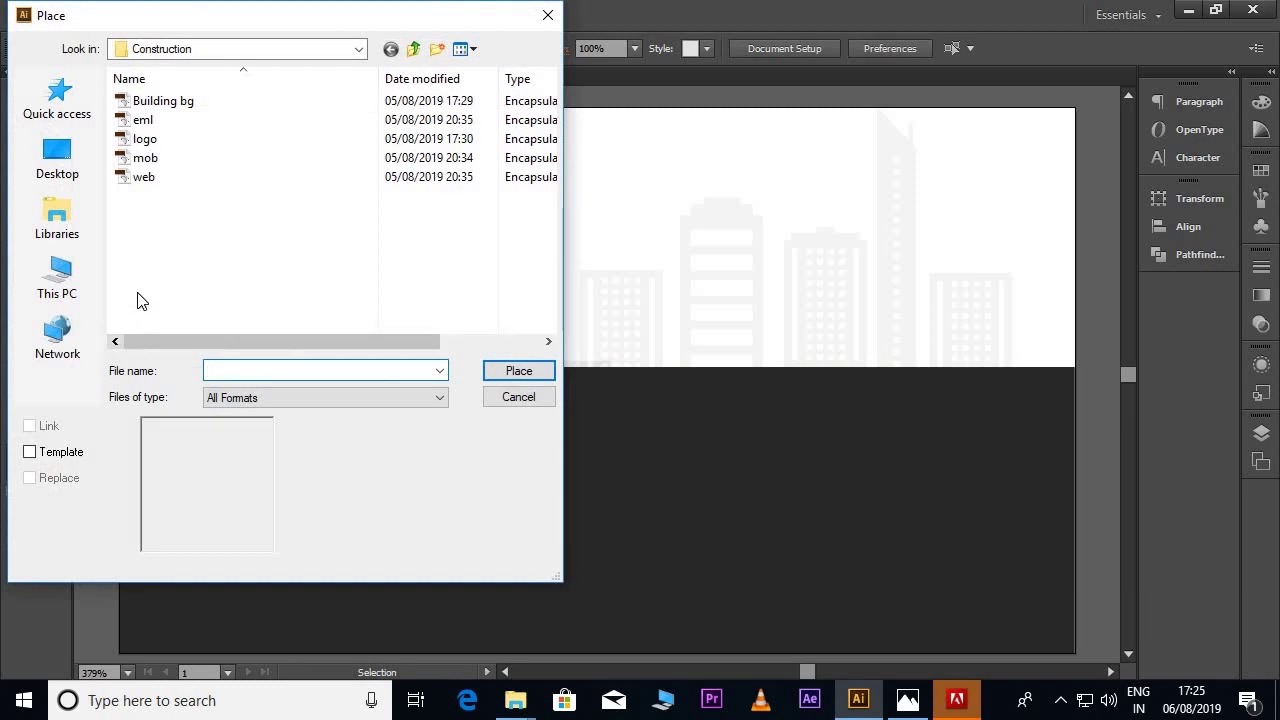
click(145, 139)
double_click(145, 140)
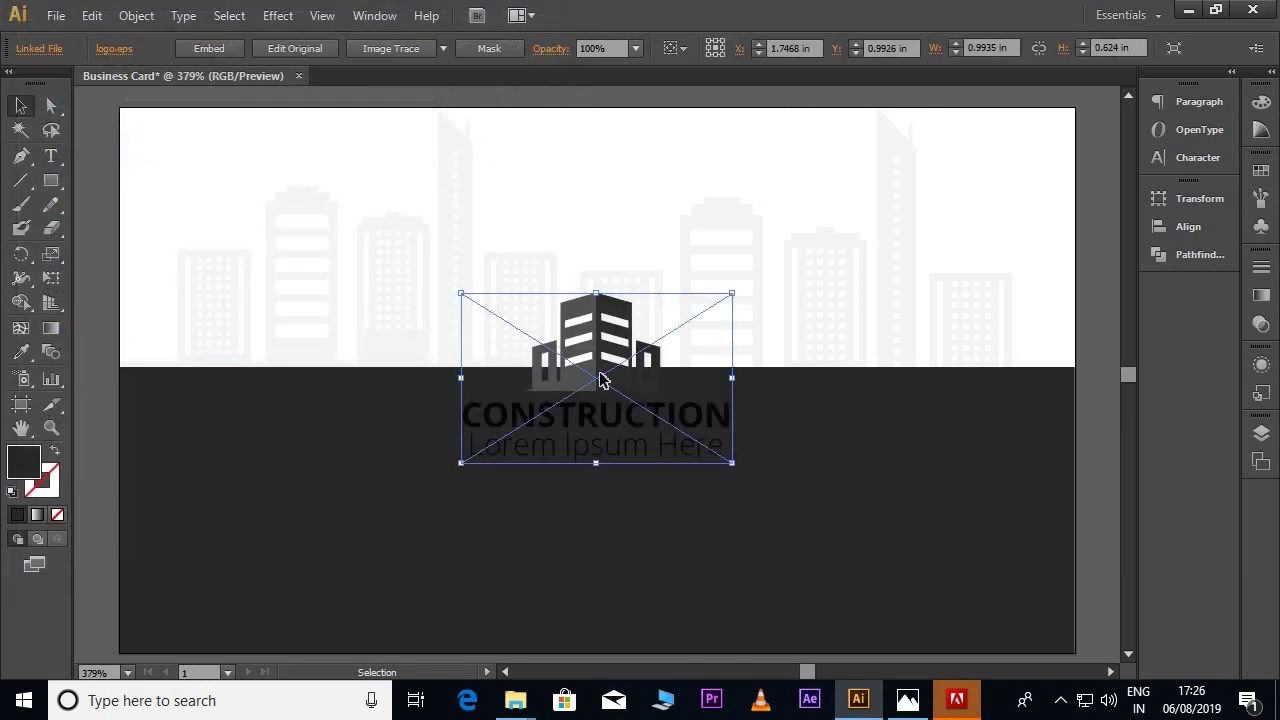
drag(601, 378, 630, 240)
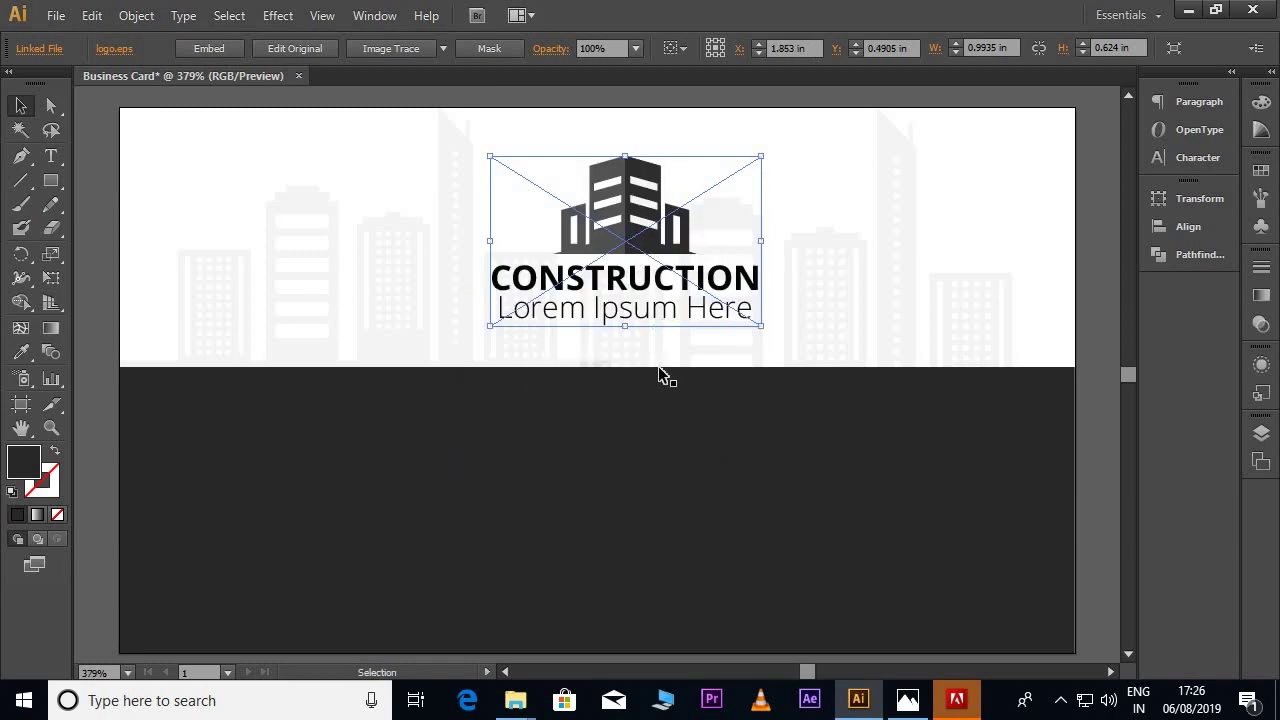
click(632, 462)
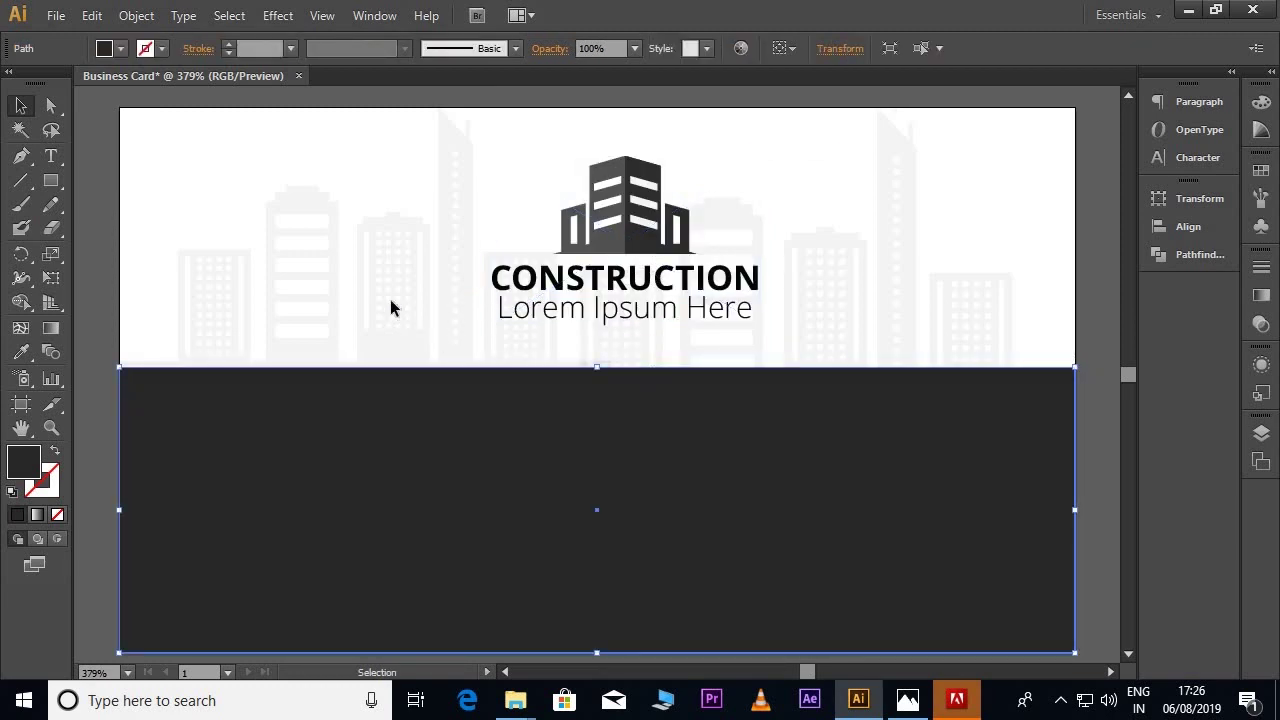
Step: Show rulers, drag a vertical guide to the card's centre, and nudge the logo onto it
click(321, 16)
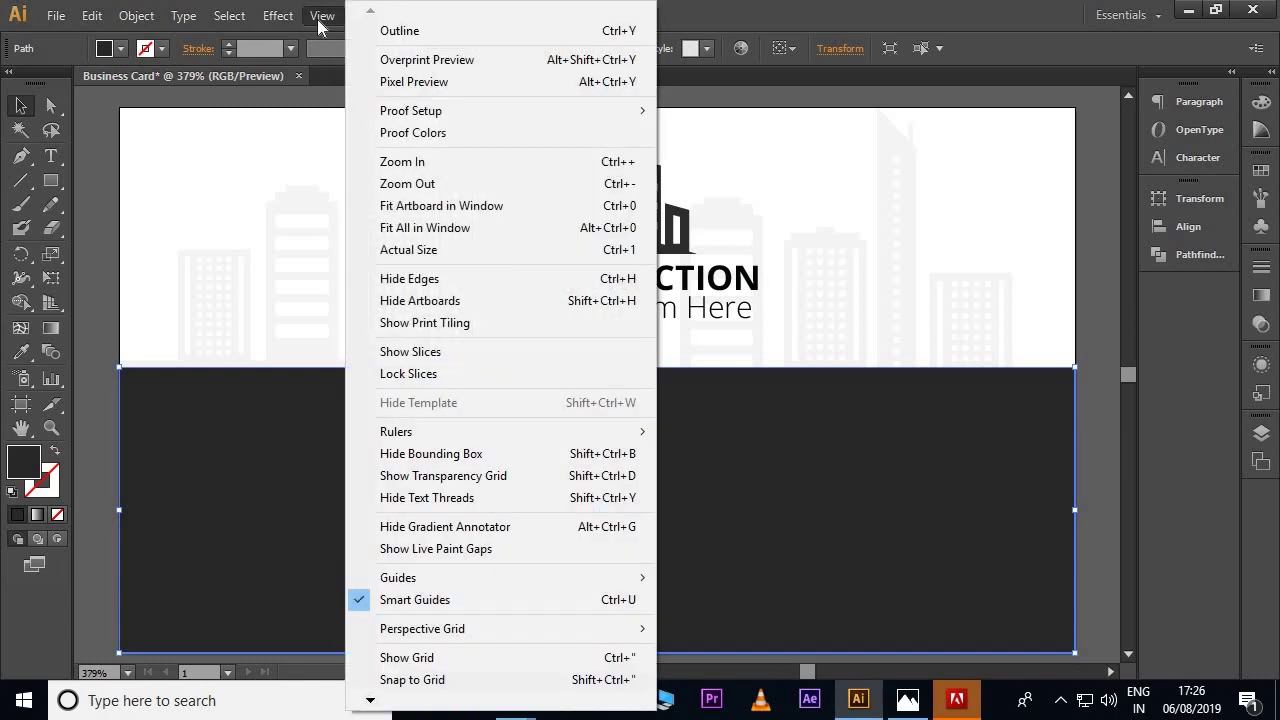
mouse_move(396, 431)
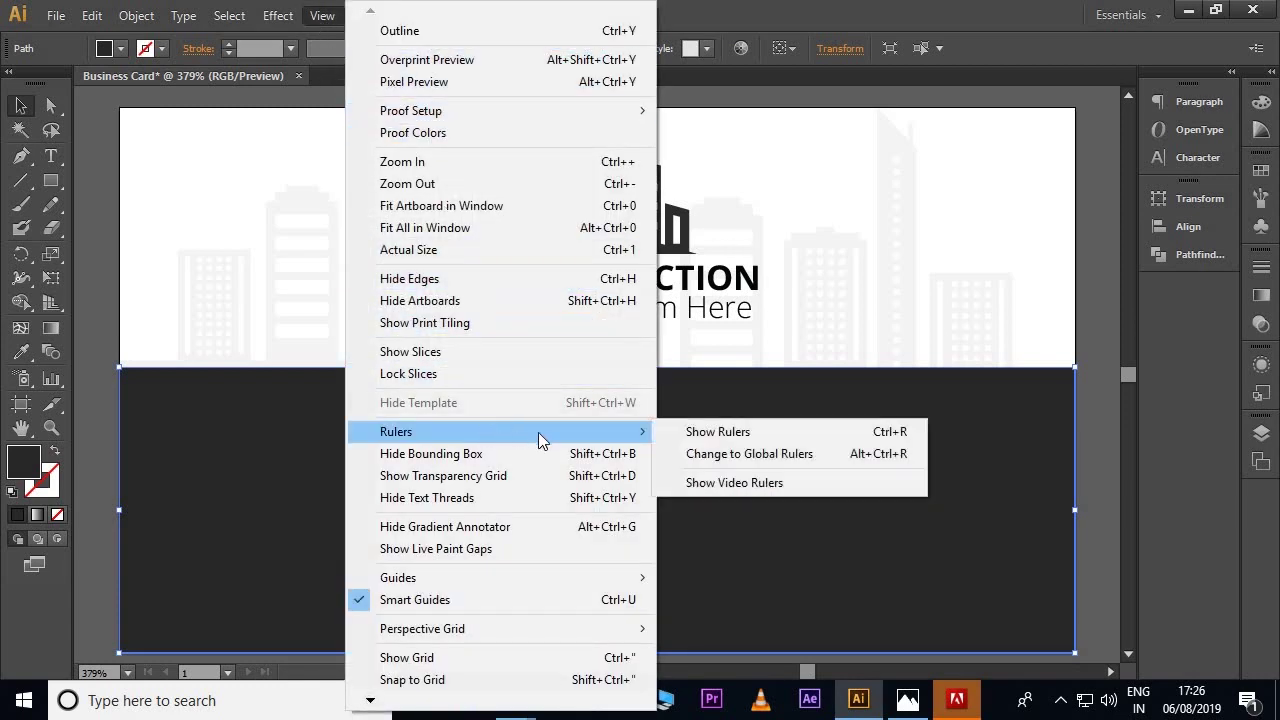
click(690, 438)
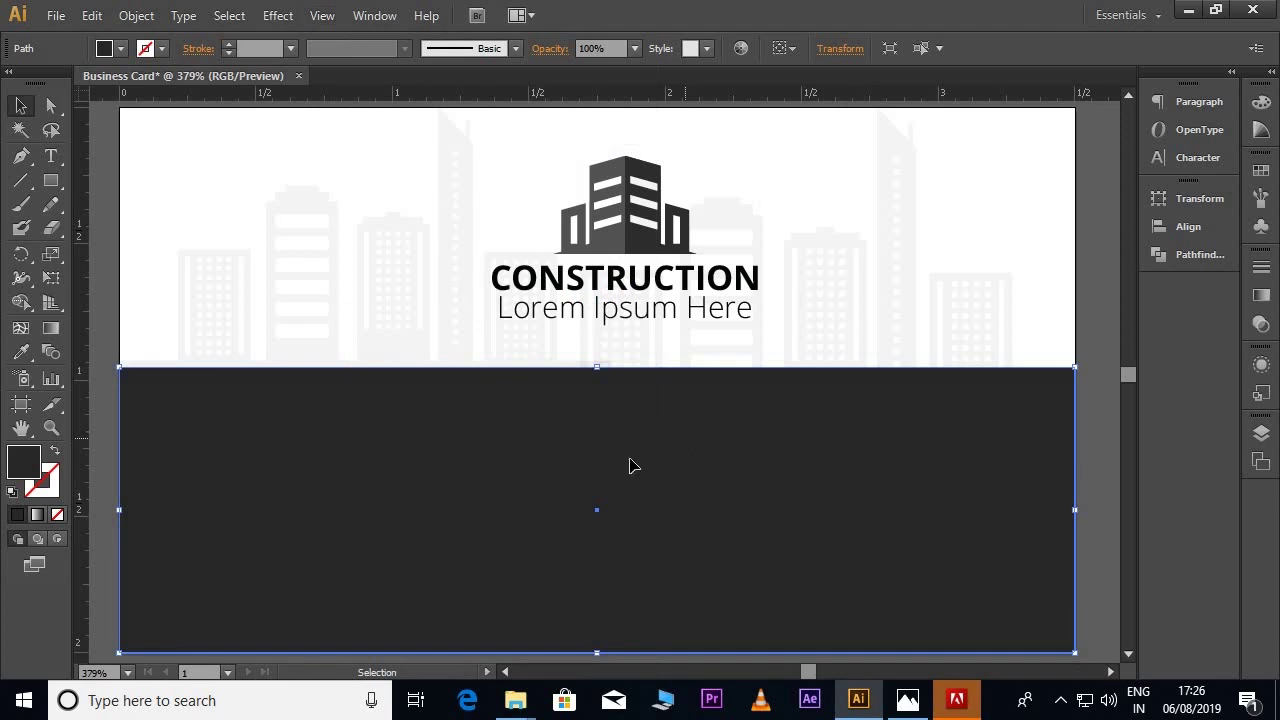
mouse_move(81, 426)
mouse_down()
mouse_move(597, 551)
mouse_move(599, 540)
mouse_up()
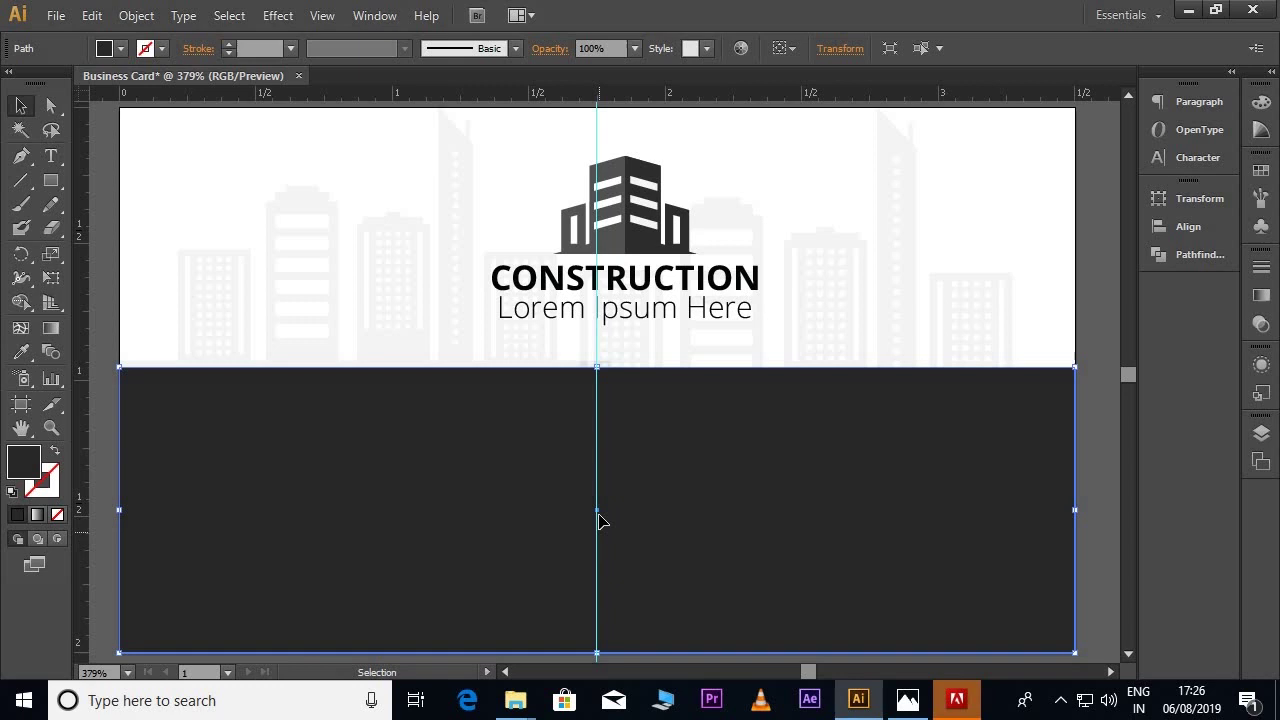
click(645, 290)
key(Left)
key(Left)
key(Left)
key(Left)
key(Left)
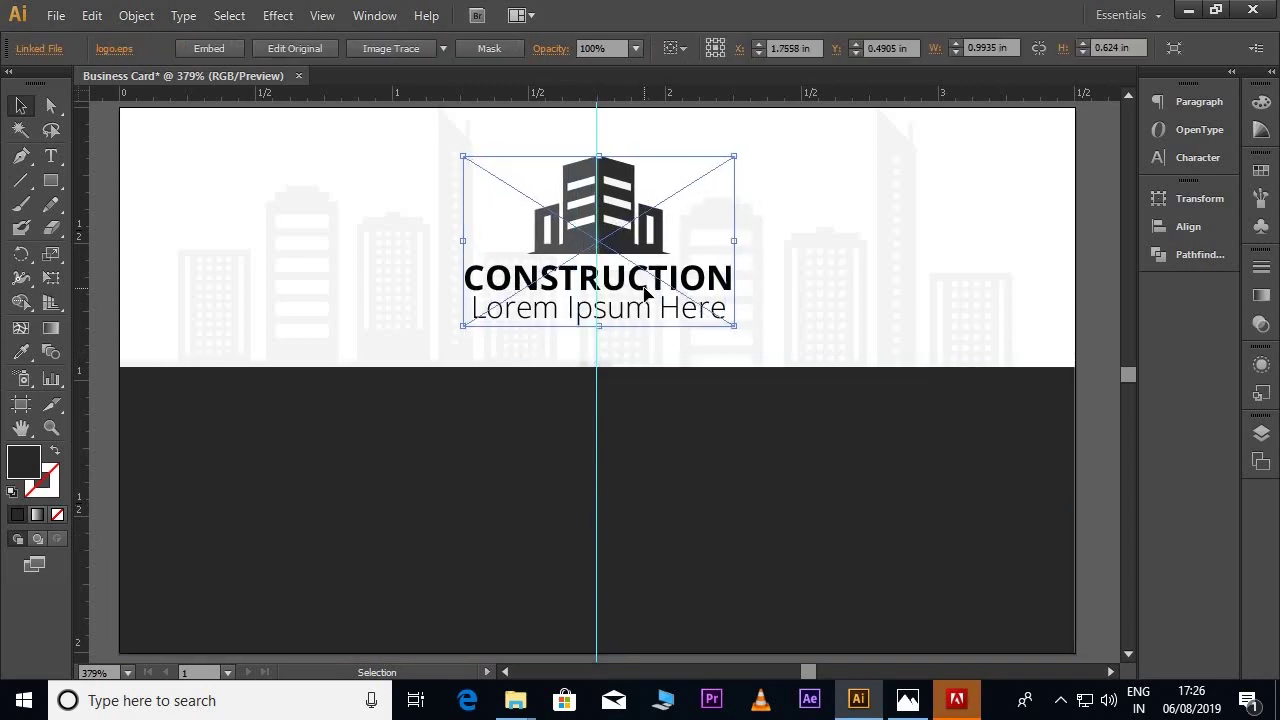
key(ctrl+minus)
click(606, 363)
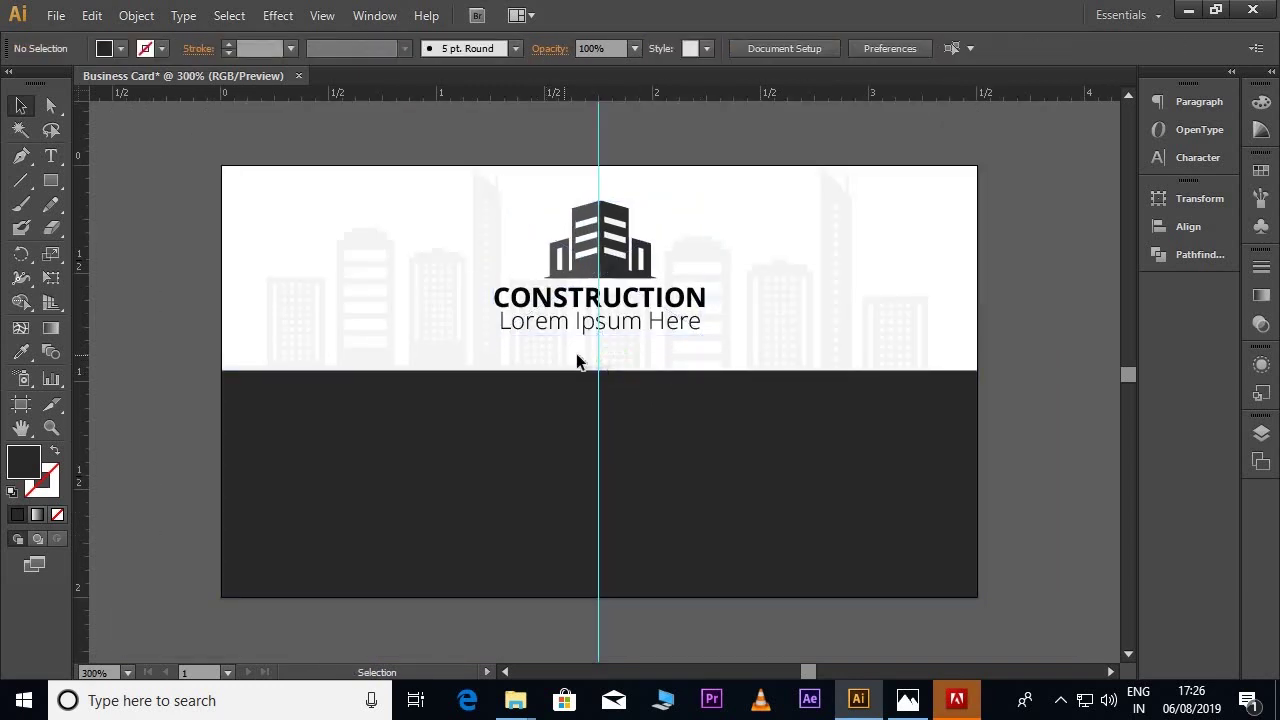
click(60, 185)
drag(408, 341, 796, 400)
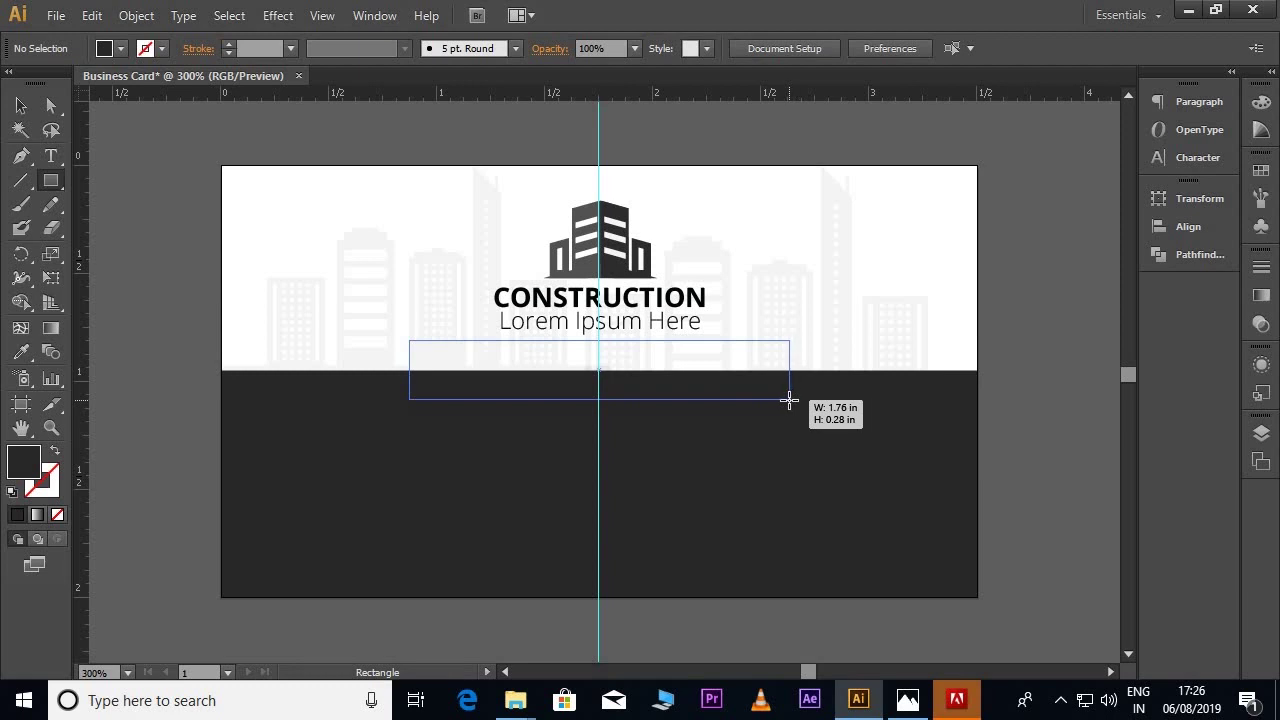
Step: Finish the banner rectangle below the logo and give it a crimson fill
drag(796, 400, 788, 404)
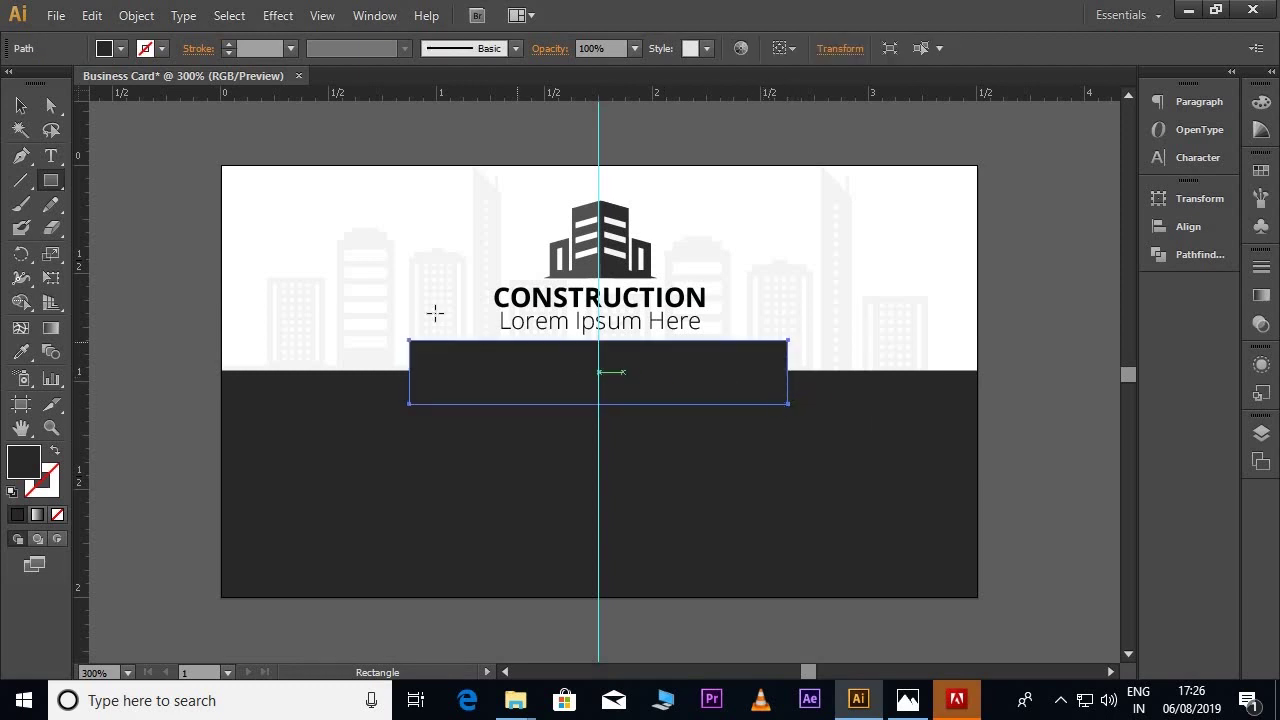
click(20, 105)
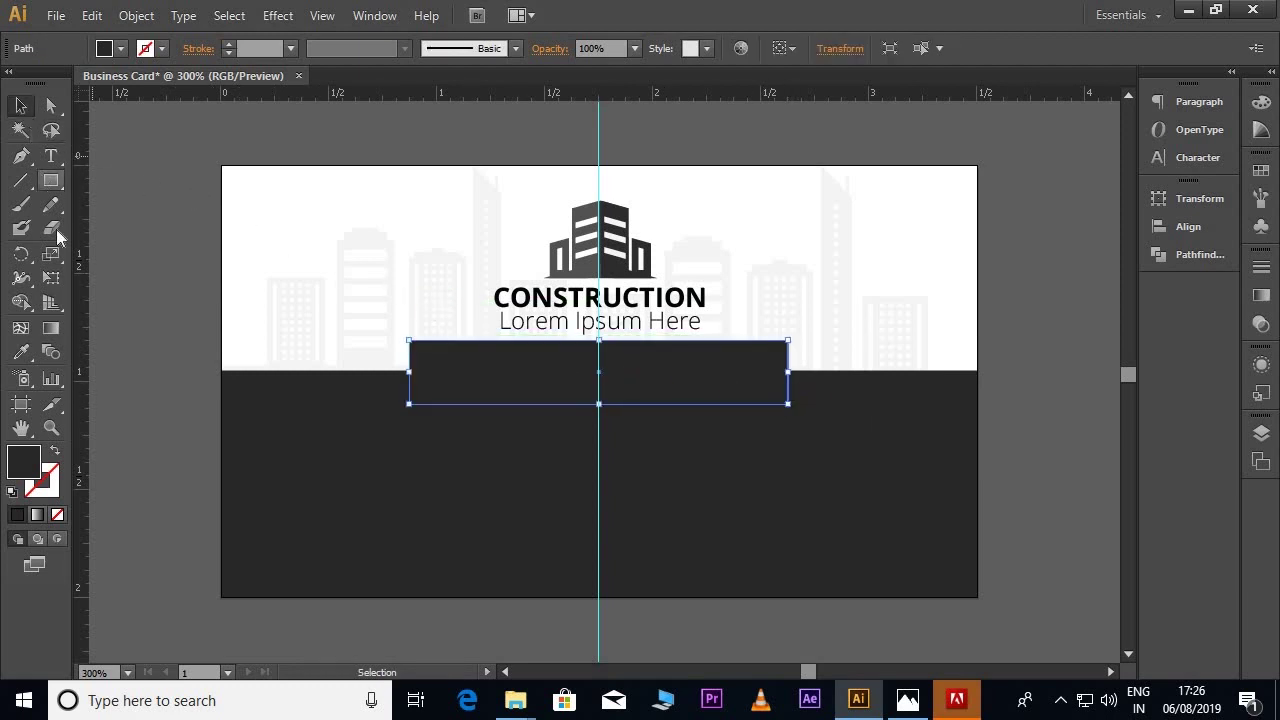
double_click(24, 462)
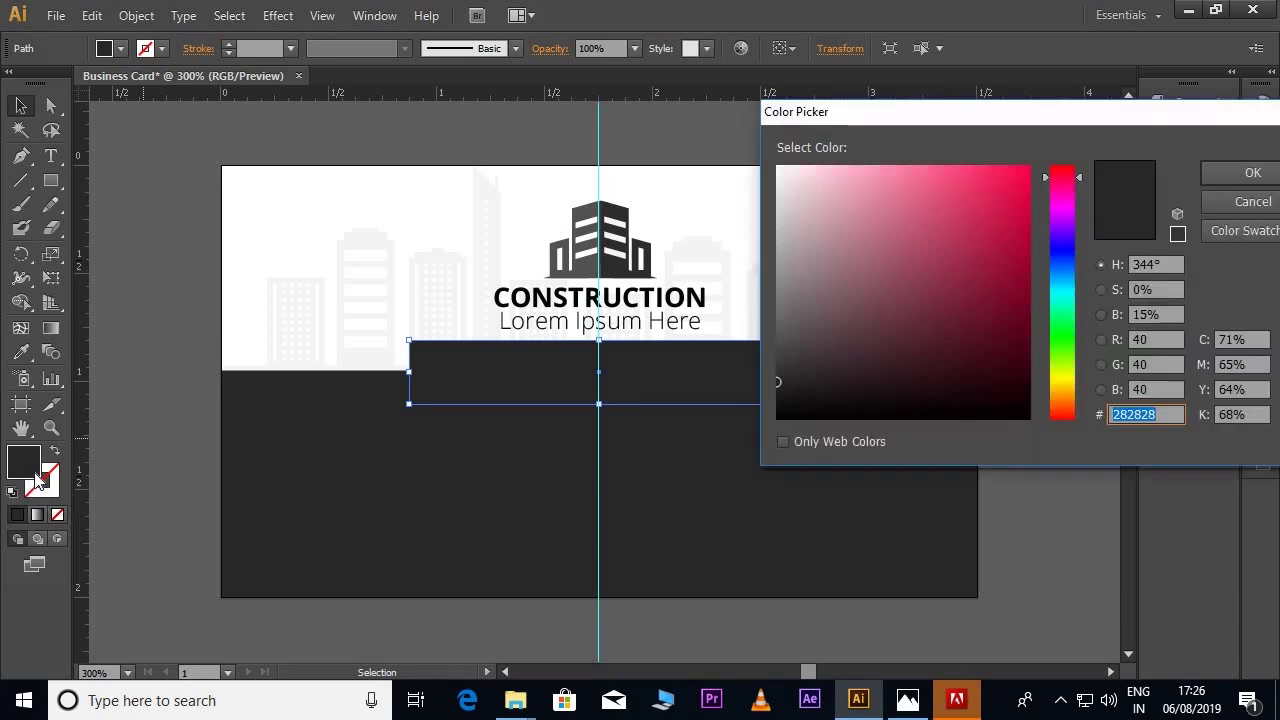
click(1068, 178)
click(1022, 243)
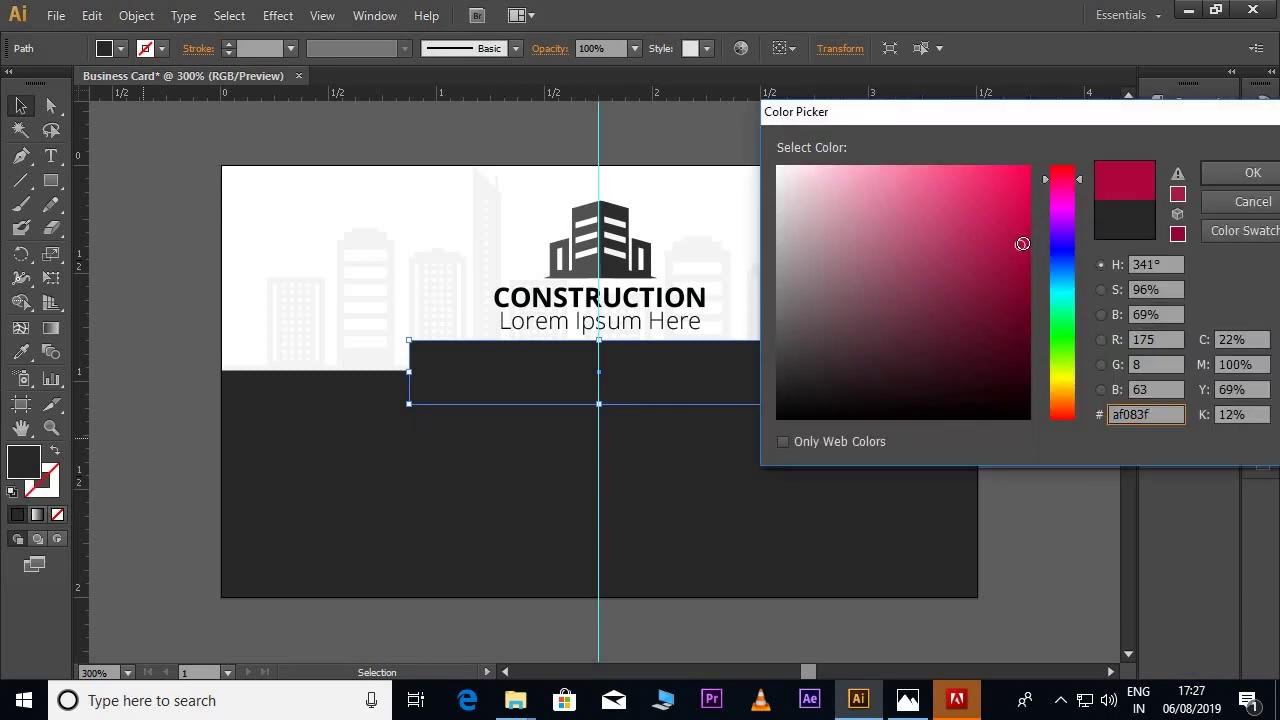
drag(1082, 179, 1084, 178)
click(1248, 173)
click(1040, 343)
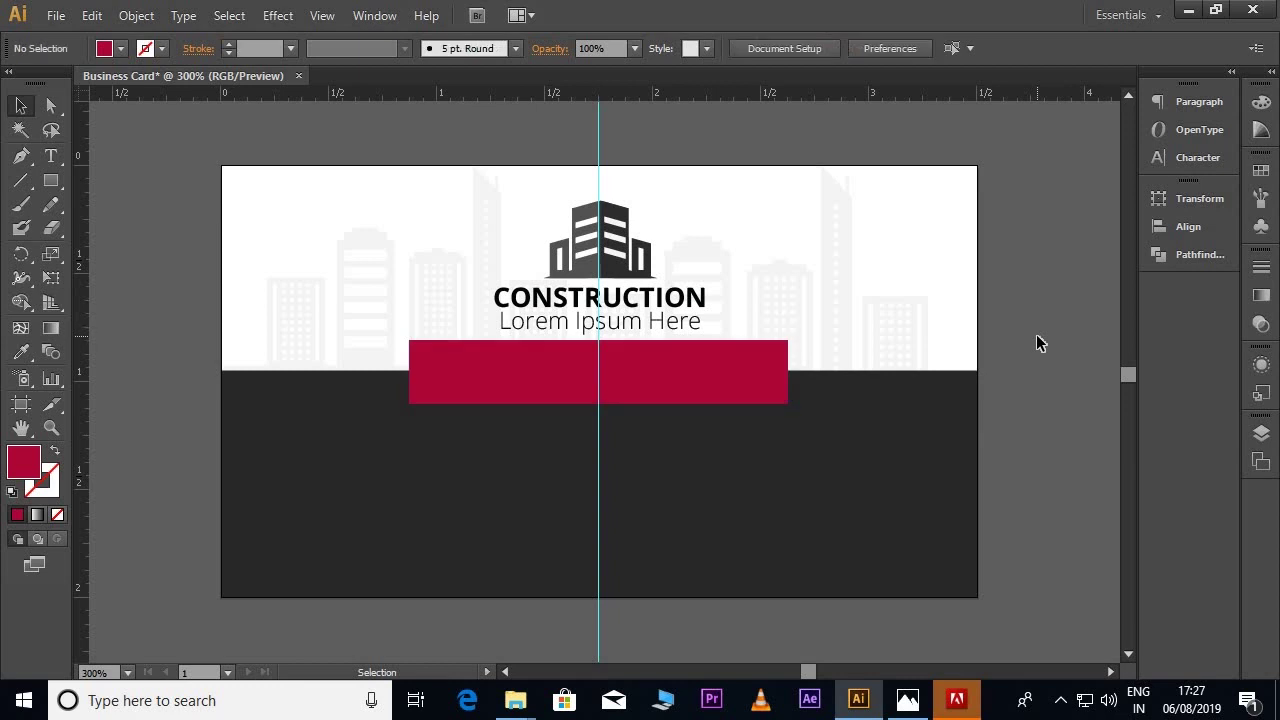
click(771, 391)
key(a)
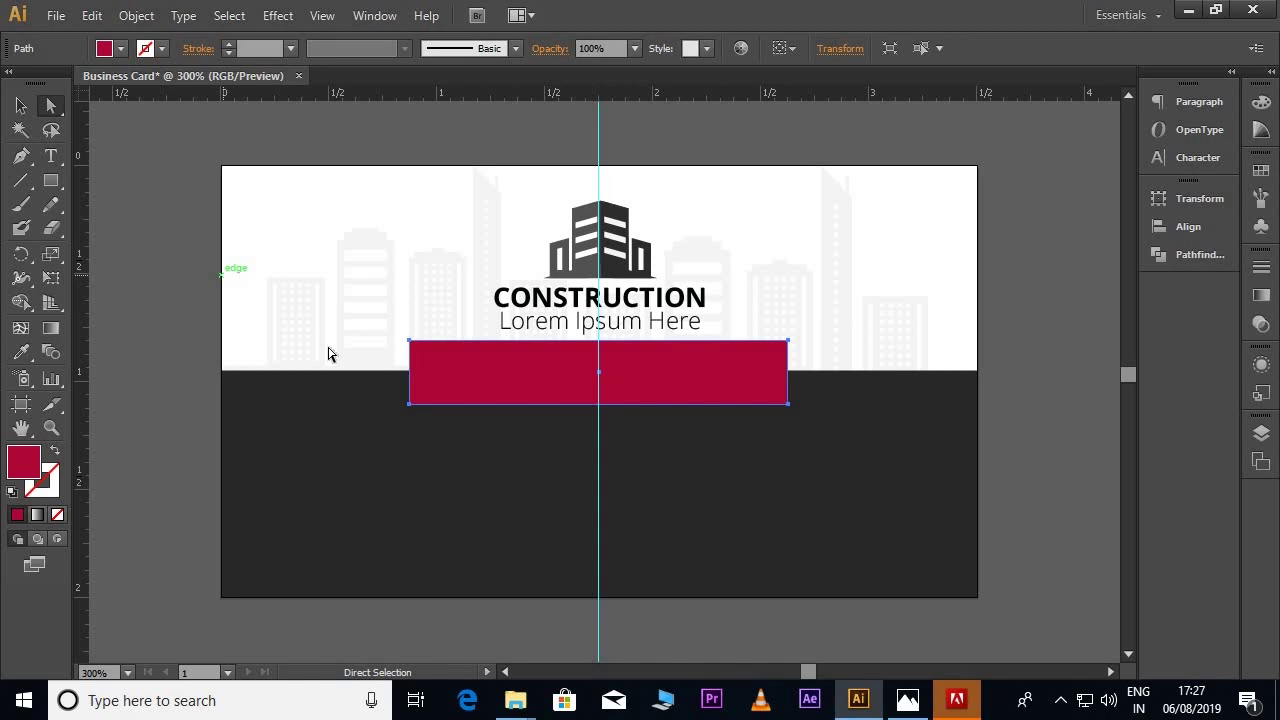
Step: Nudge the banner's bottom-left and bottom-right anchors inward to form a trapezoid
click(409, 404)
key(Right)
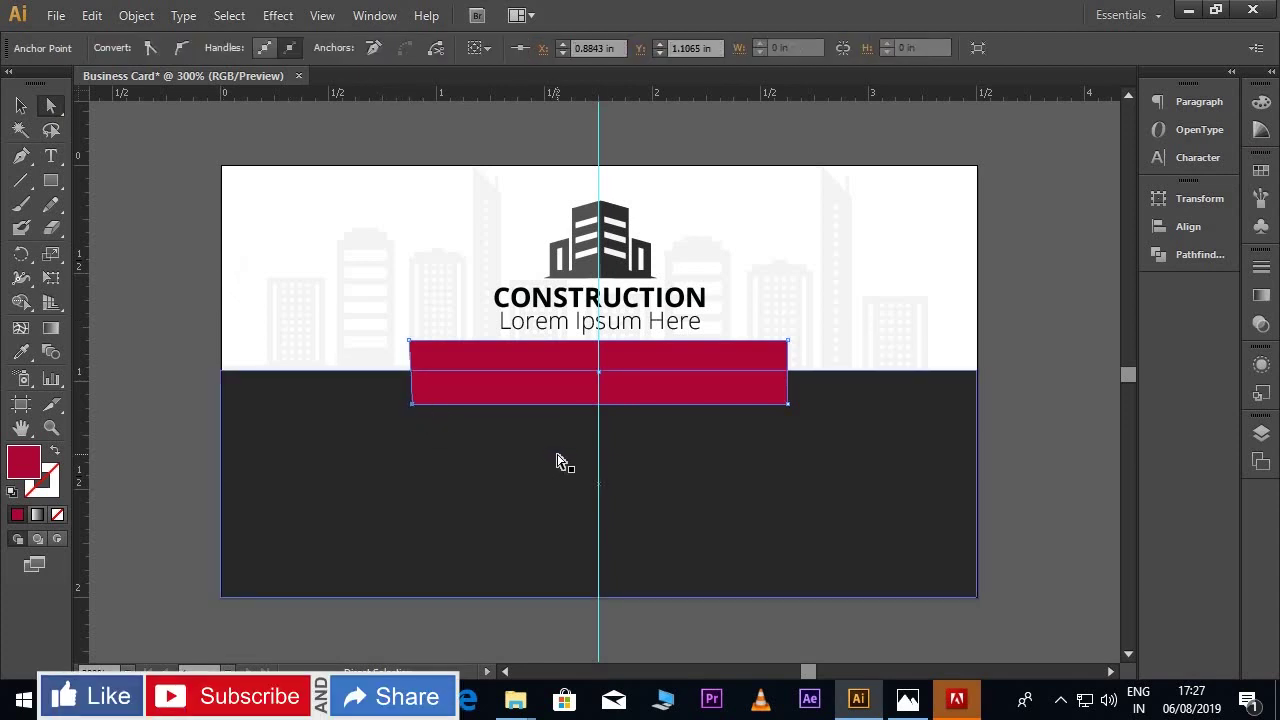
key(Right)
key(Right)
key(Right)
click(790, 408)
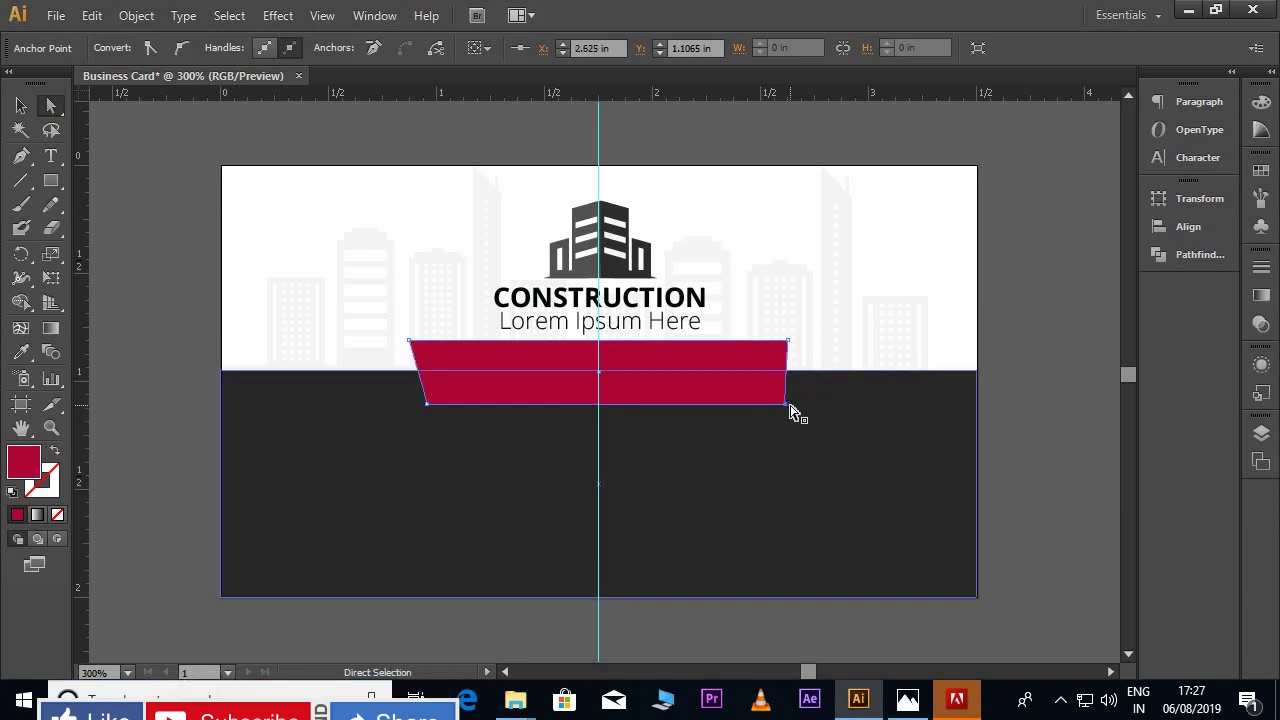
key(Left)
key(Left)
key(Left)
key(Left)
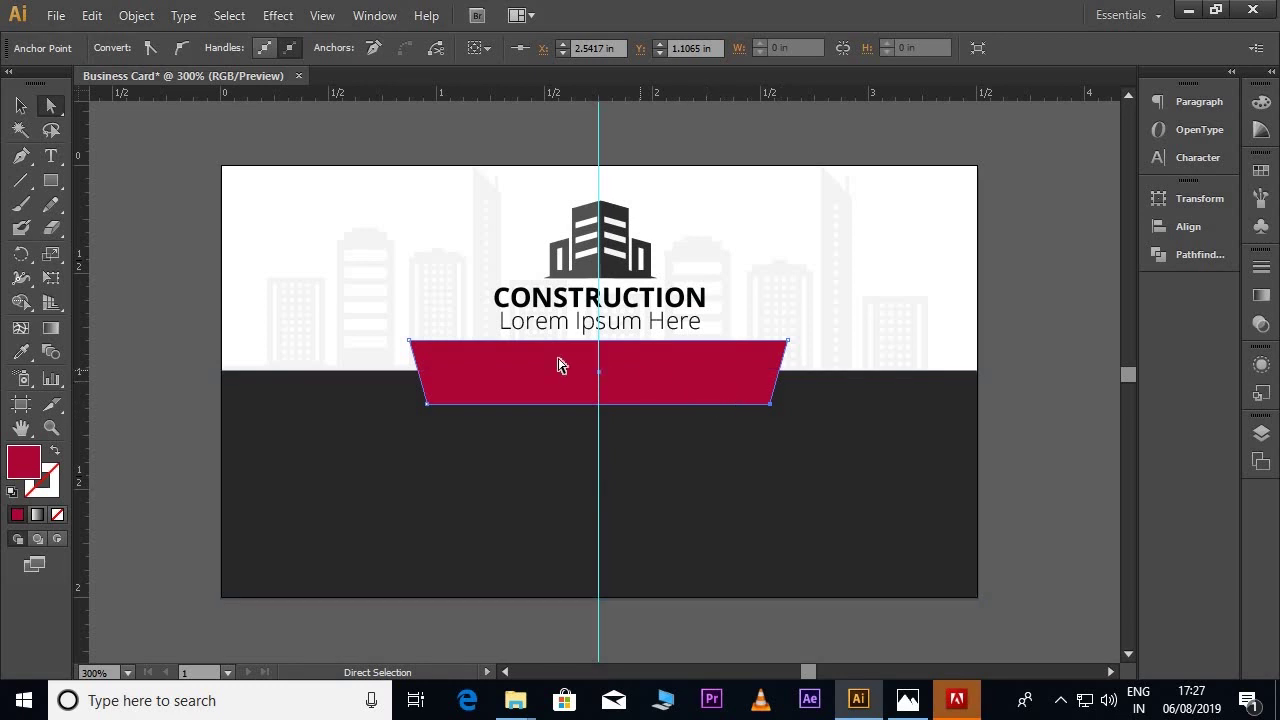
click(61, 182)
Step: Draw a taller rectangle over the banner and fill it darker maroon
drag(409, 340, 782, 420)
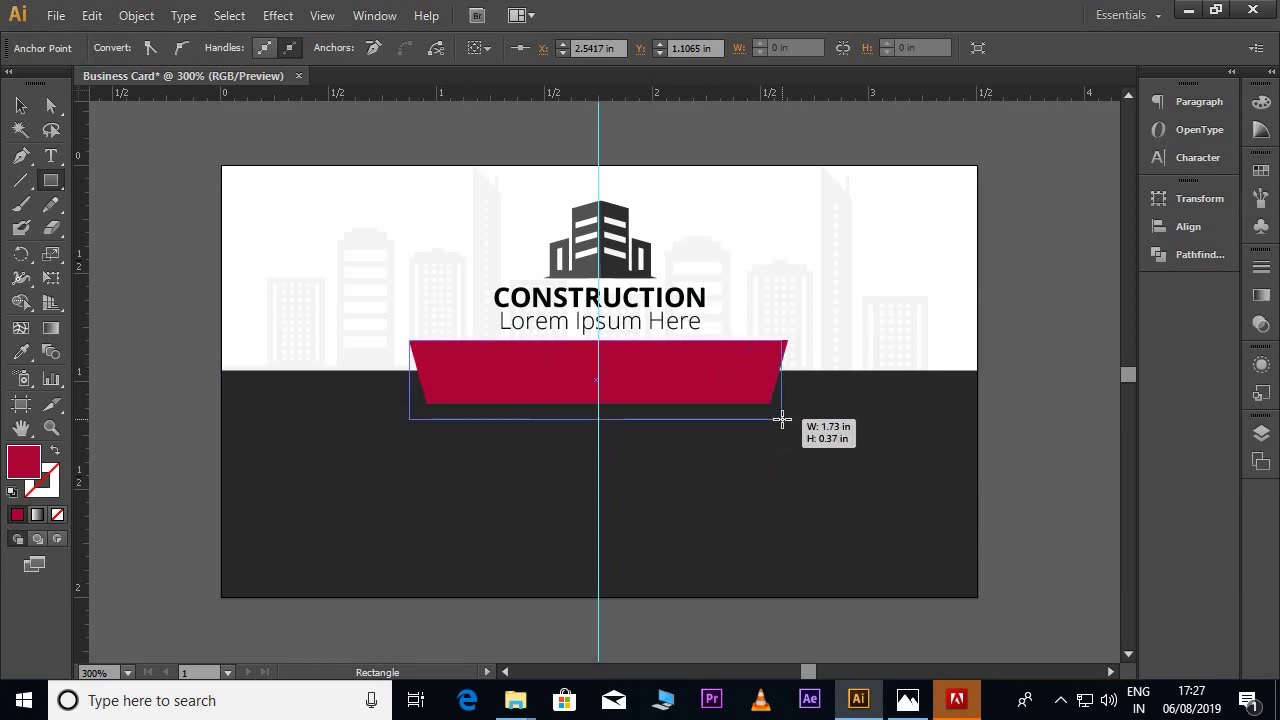
drag(782, 420, 788, 418)
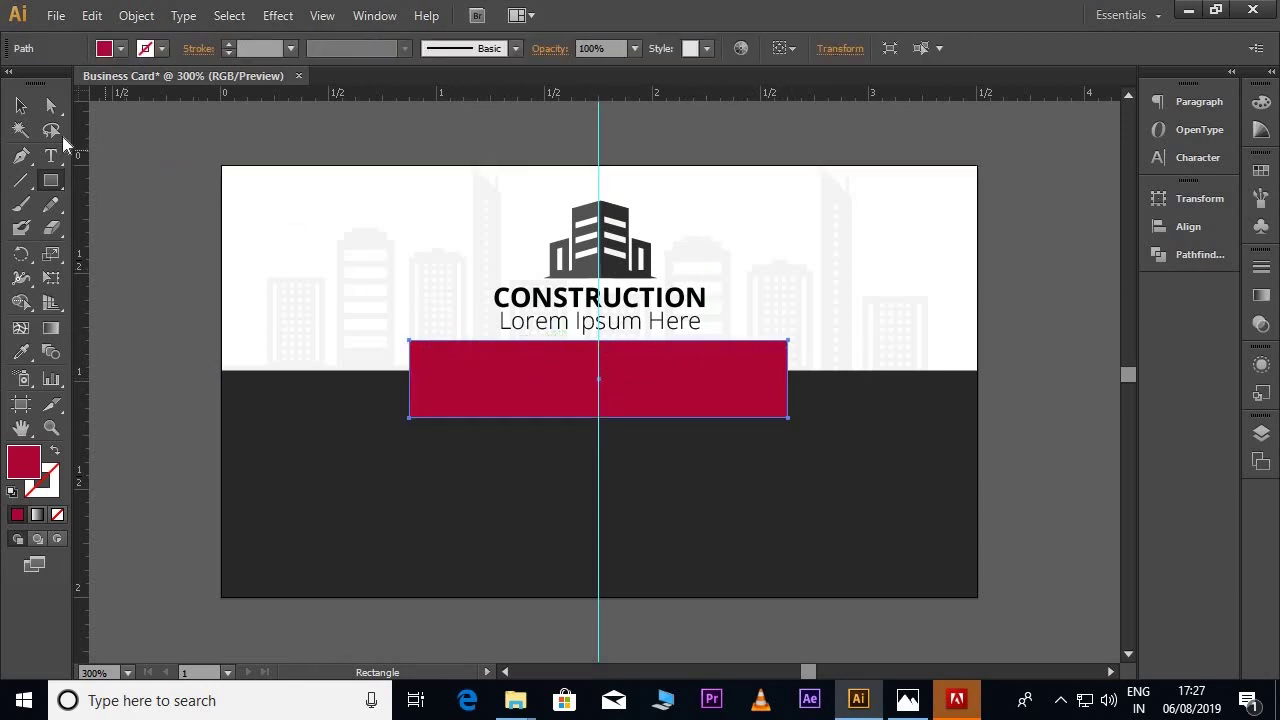
click(21, 105)
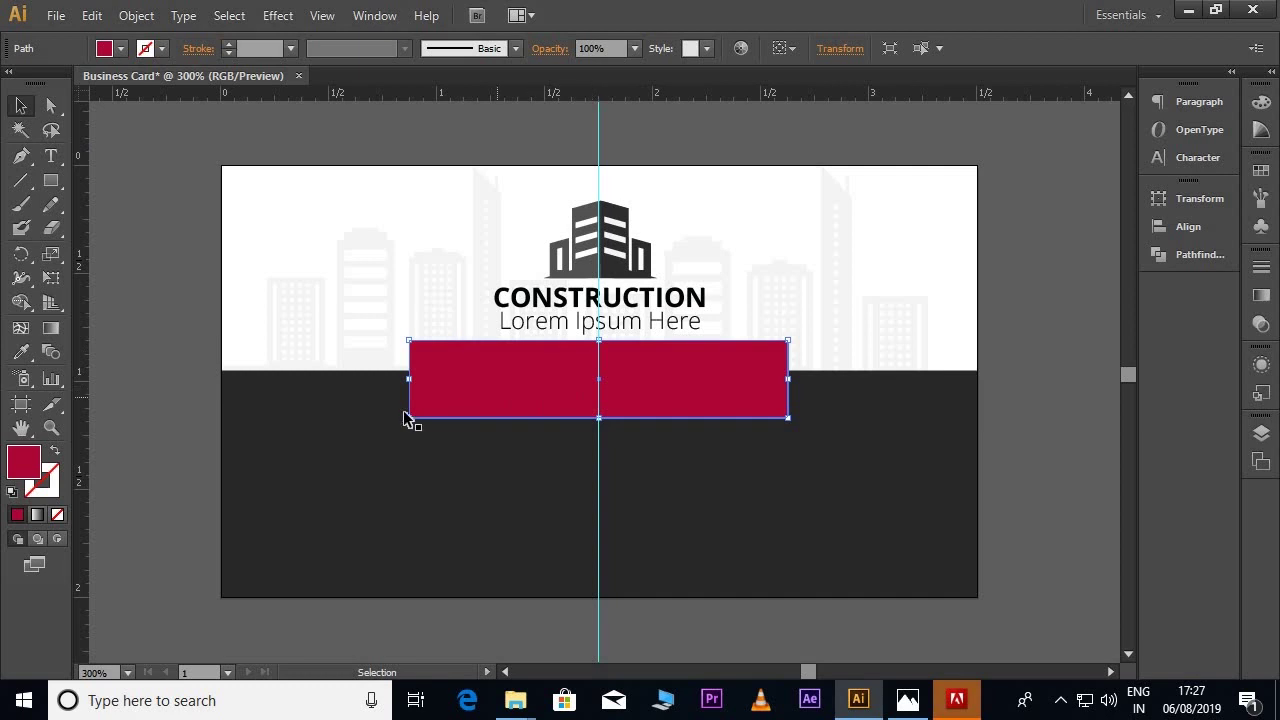
double_click(24, 460)
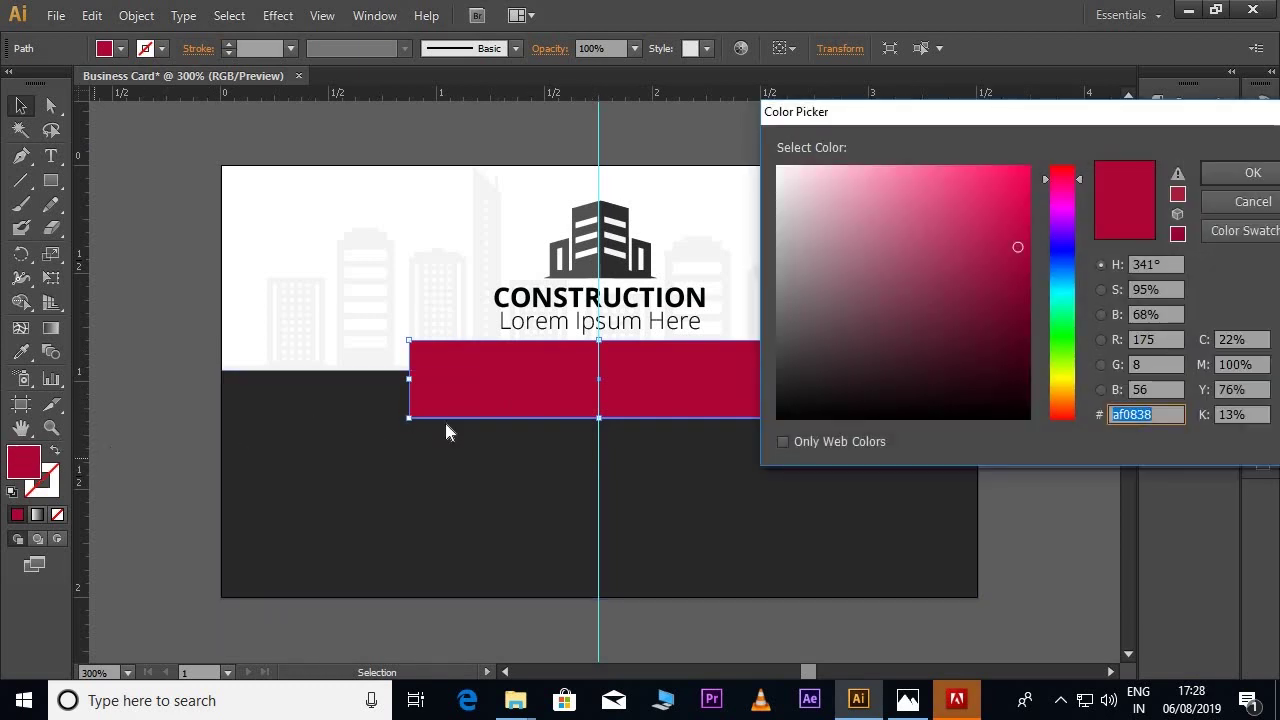
click(1026, 291)
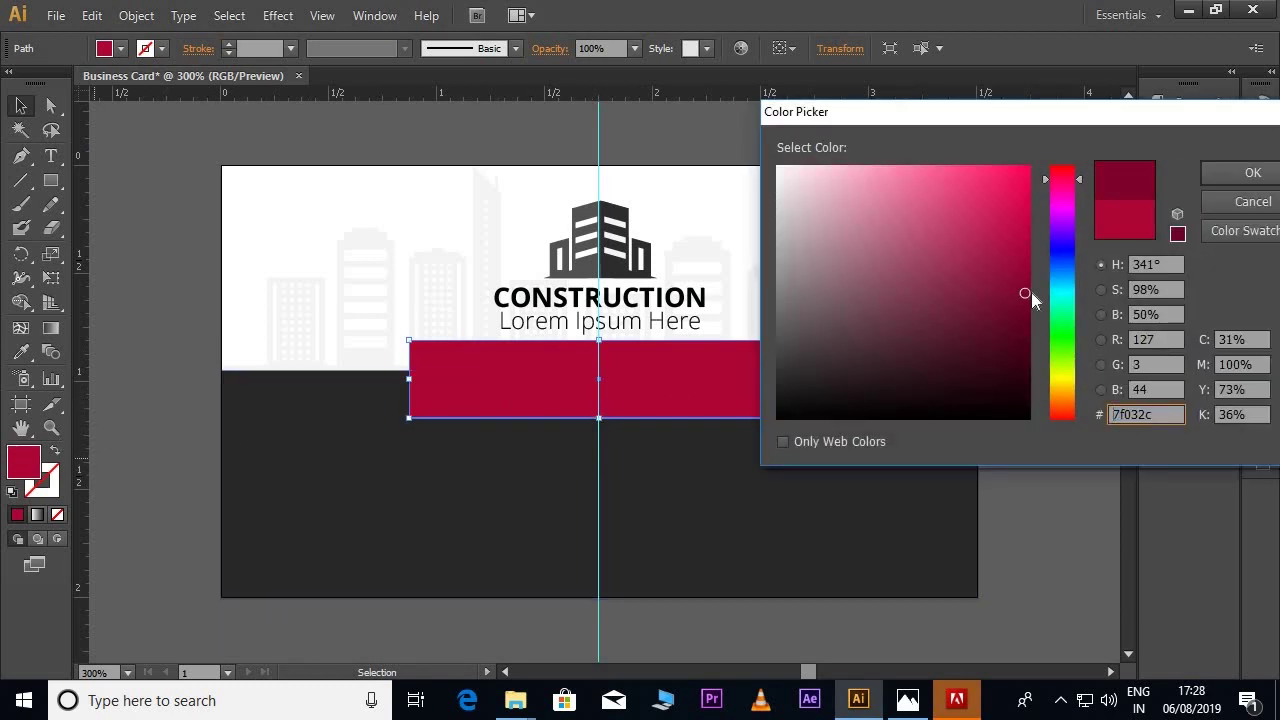
click(1249, 176)
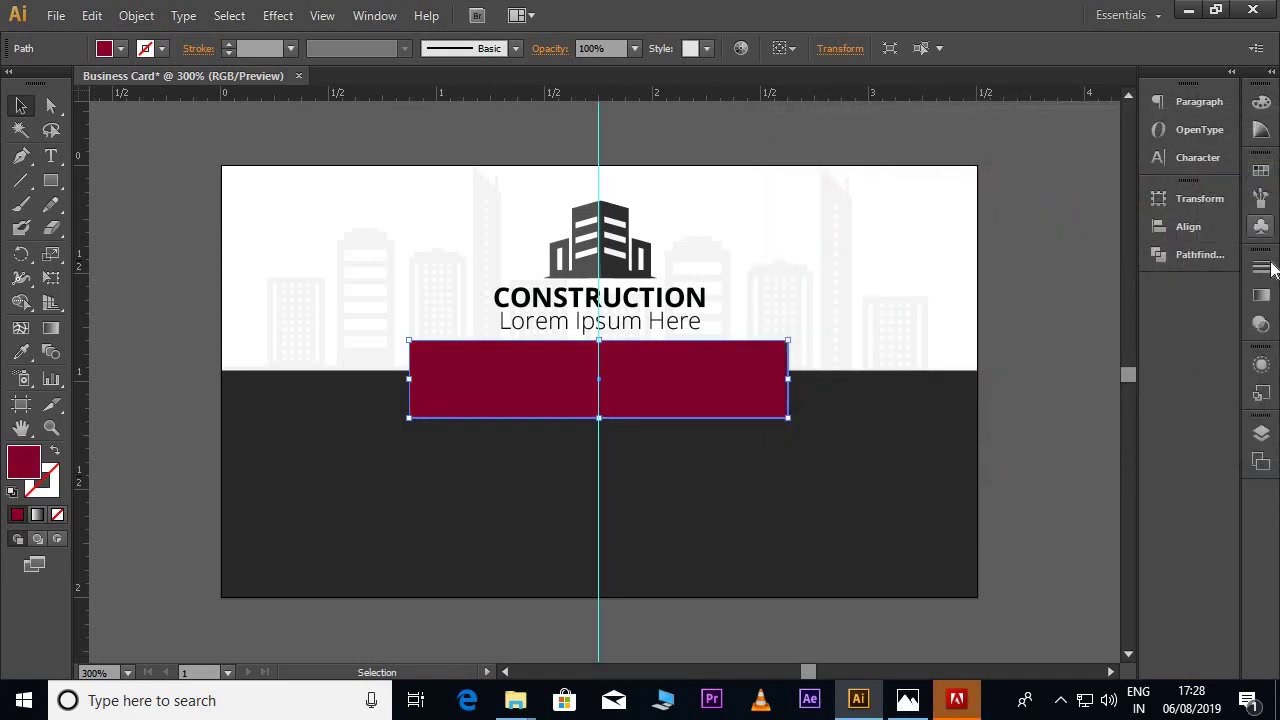
Step: In Layers, reorder the maroon rectangle behind the crimson banner
click(1262, 434)
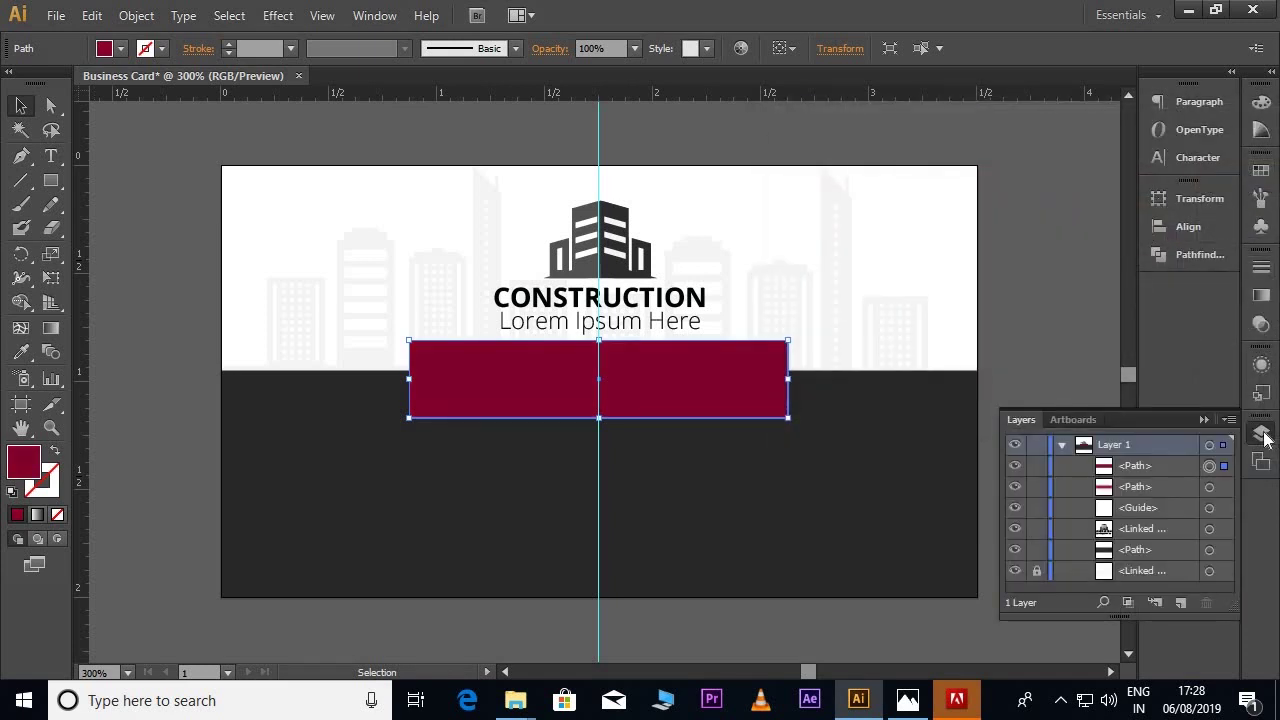
click(1165, 487)
drag(1167, 488, 1162, 456)
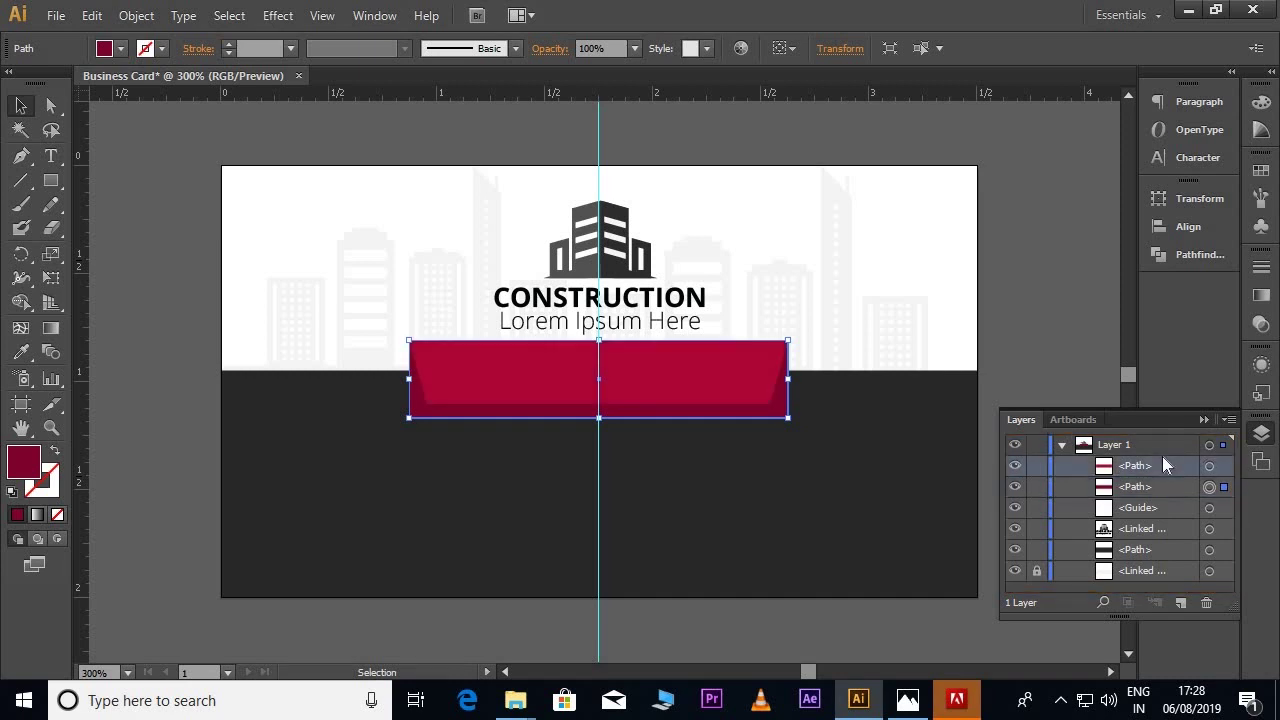
click(1154, 548)
drag(1162, 548, 1160, 497)
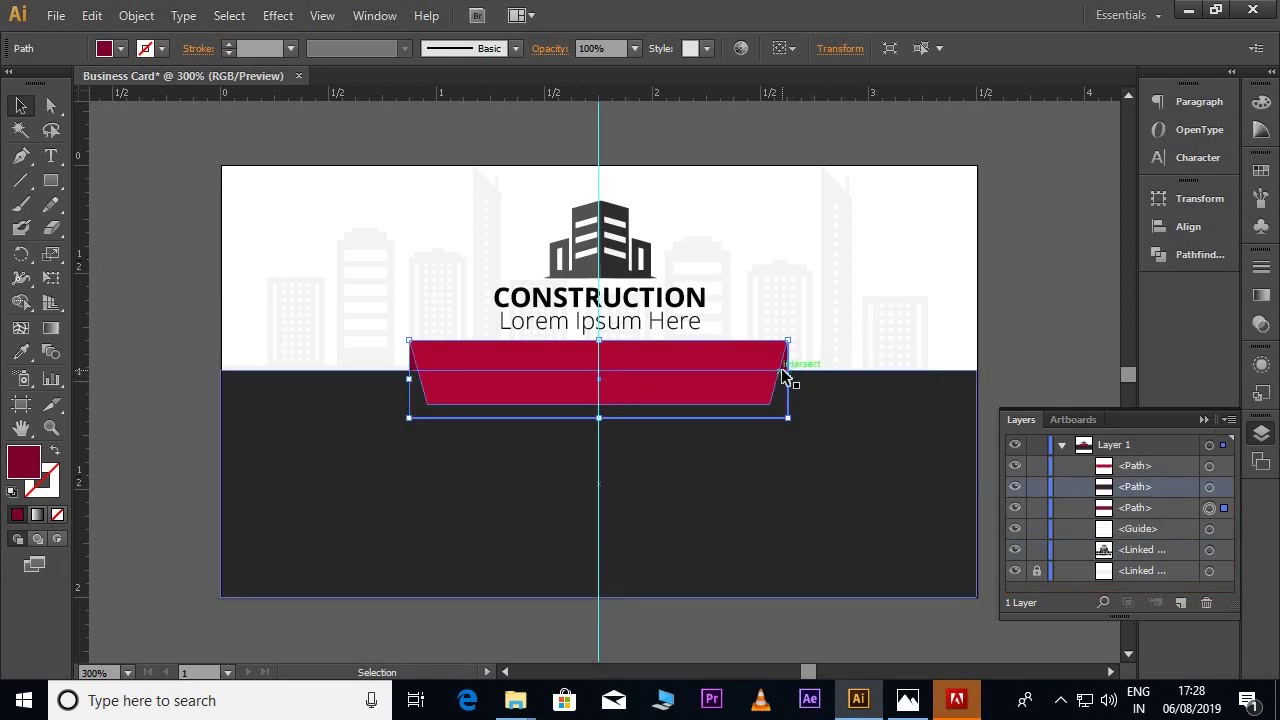
Step: Push the maroon shape's bottom corners outward to form the ribbon's folded ends
click(51, 106)
click(409, 418)
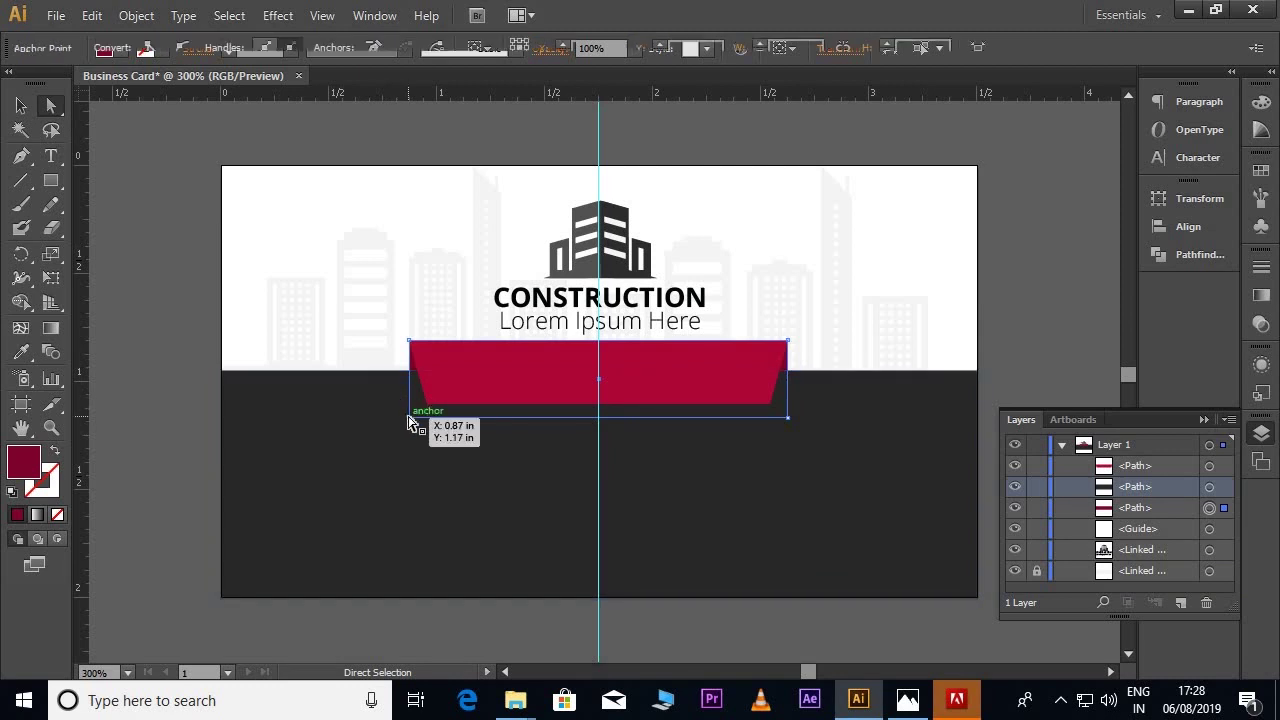
key(Left)
key(Left)
key(Left)
key(Left)
key(Left)
key(Left)
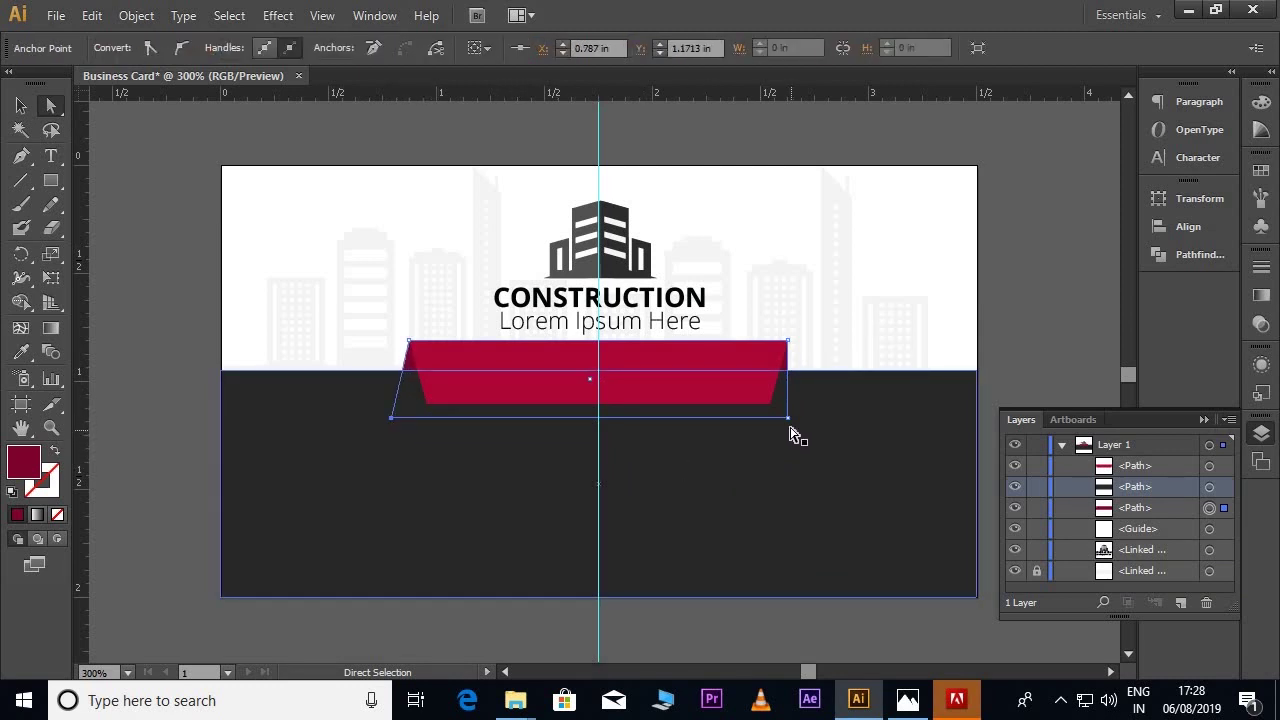
drag(790, 420, 790, 421)
key(Right)
key(Right)
key(Right)
key(Right)
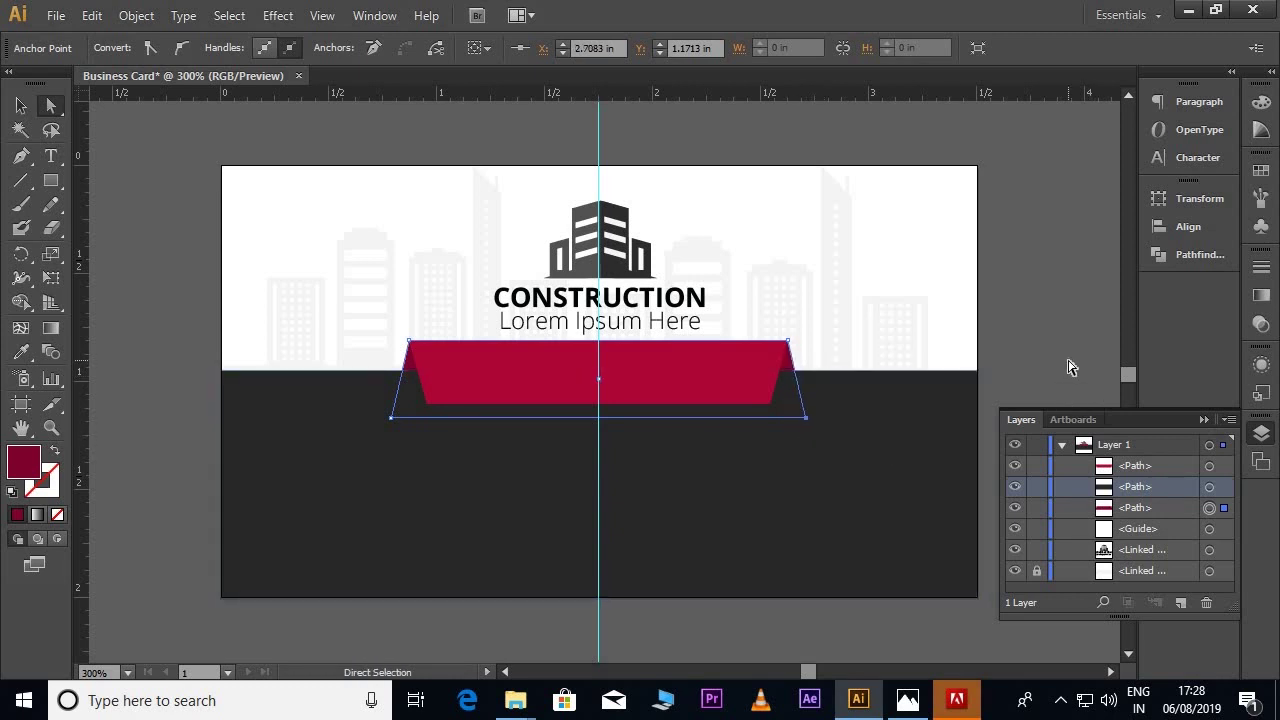
click(1045, 366)
key(v)
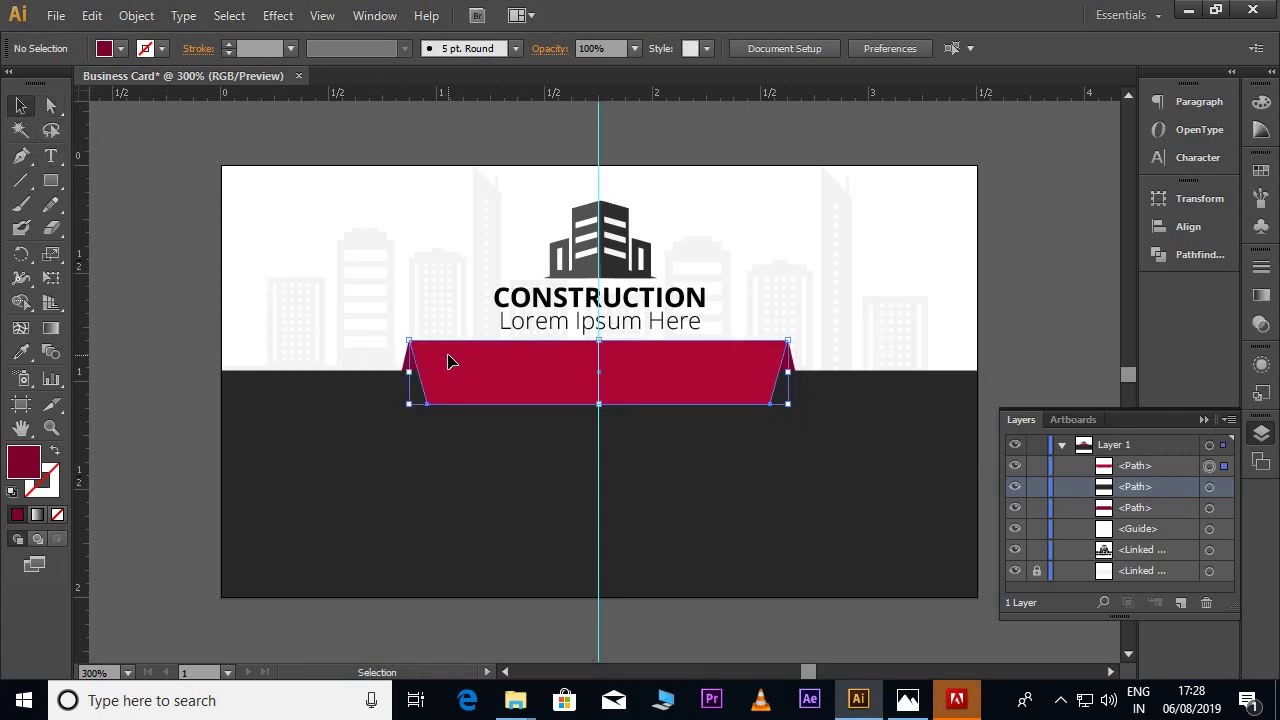
Step: Copy the crimson banner, paste it in front, and fill the copy dark grey #282828
click(447, 361)
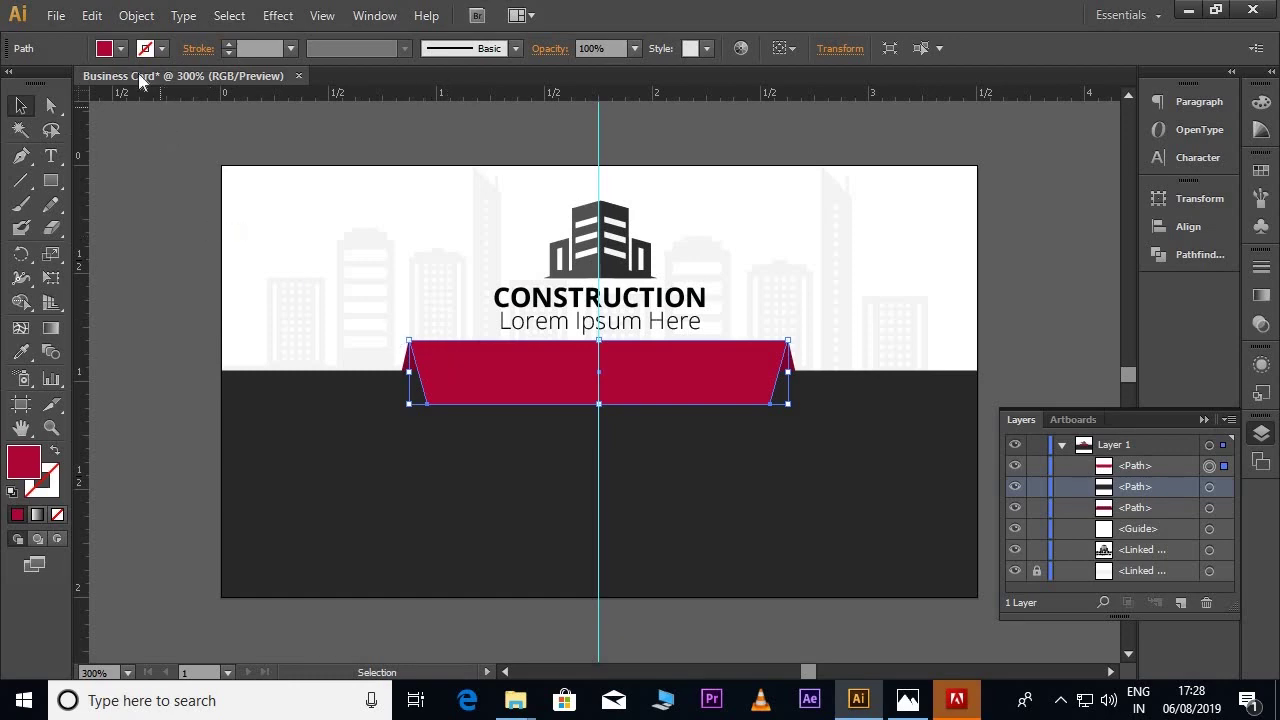
click(92, 16)
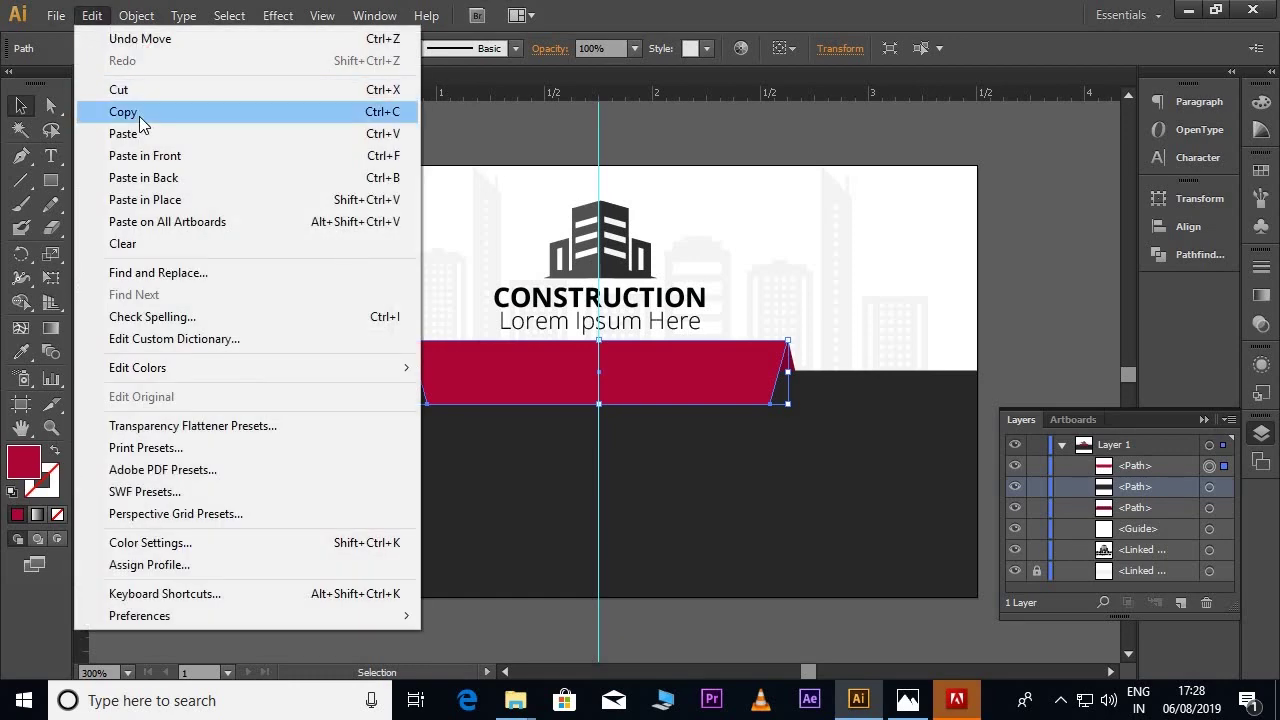
click(130, 110)
click(94, 20)
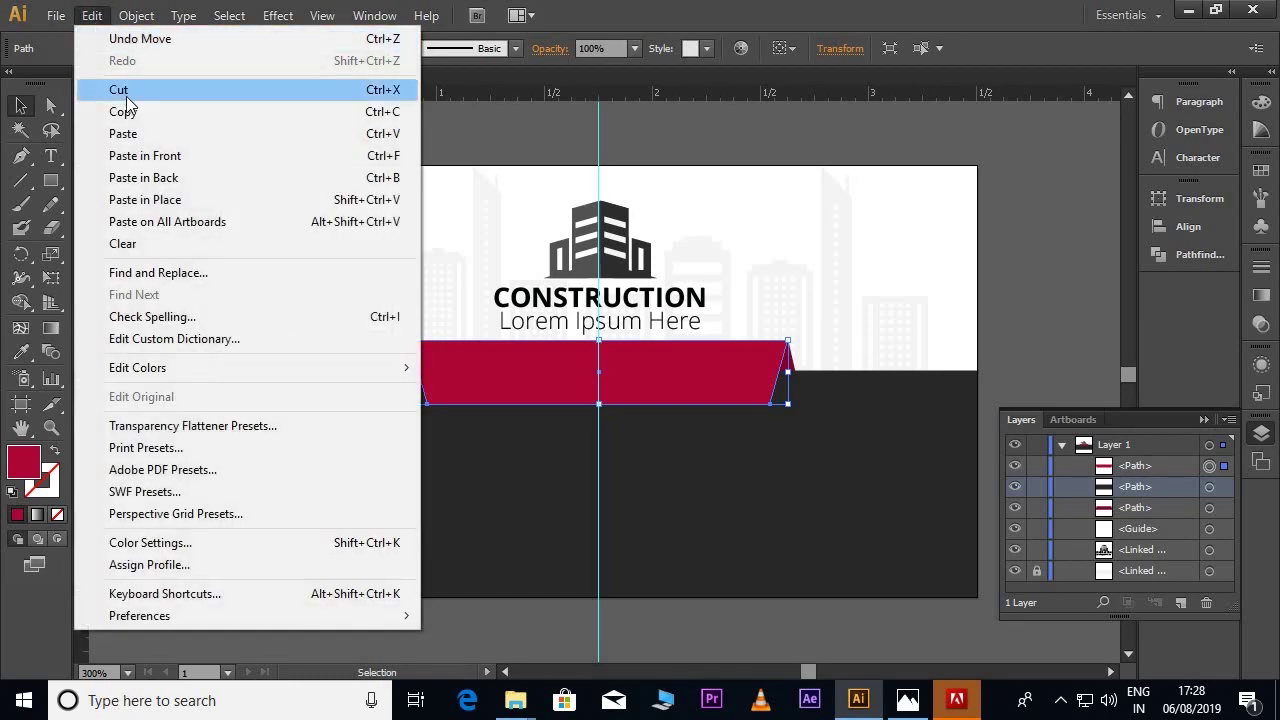
click(147, 156)
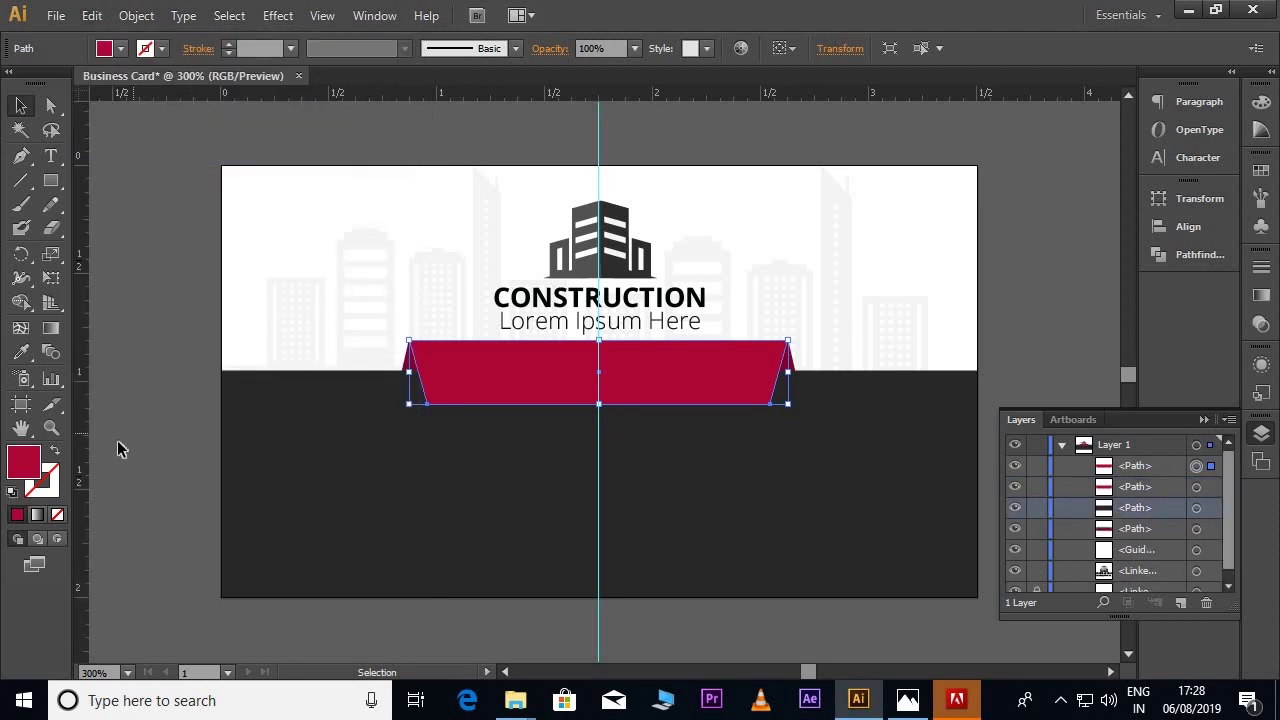
double_click(28, 468)
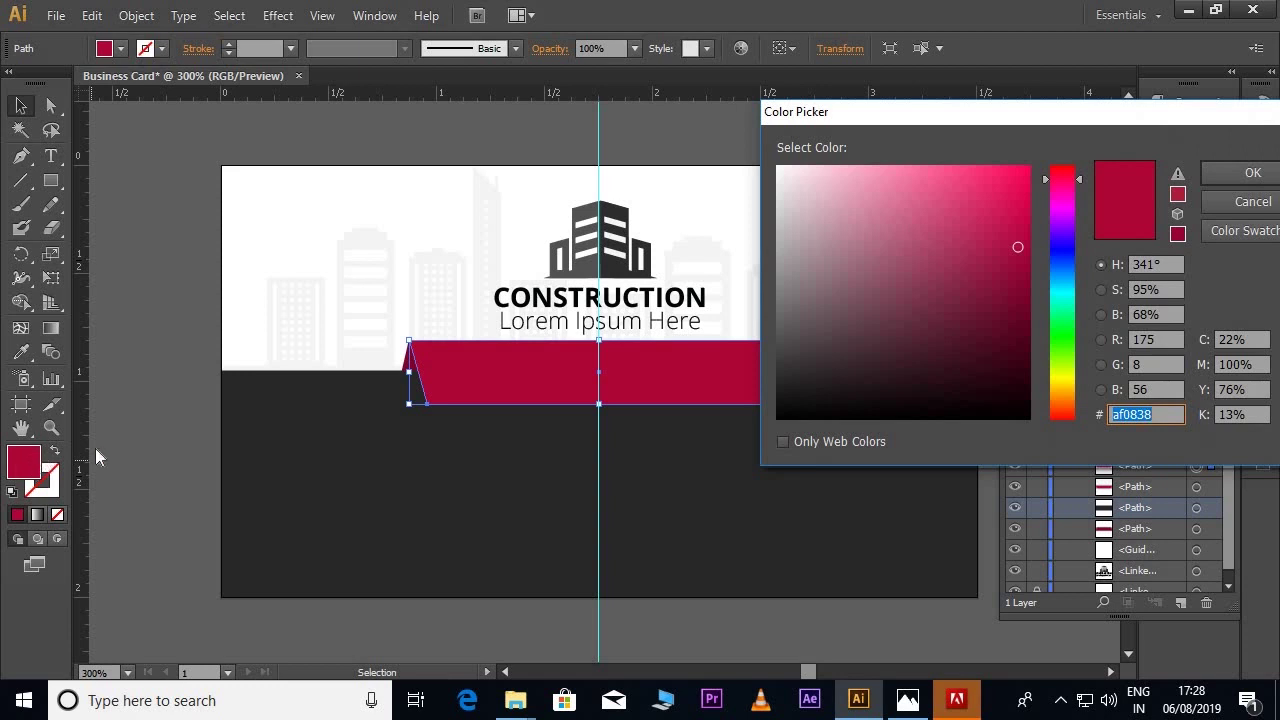
drag(783, 358, 779, 380)
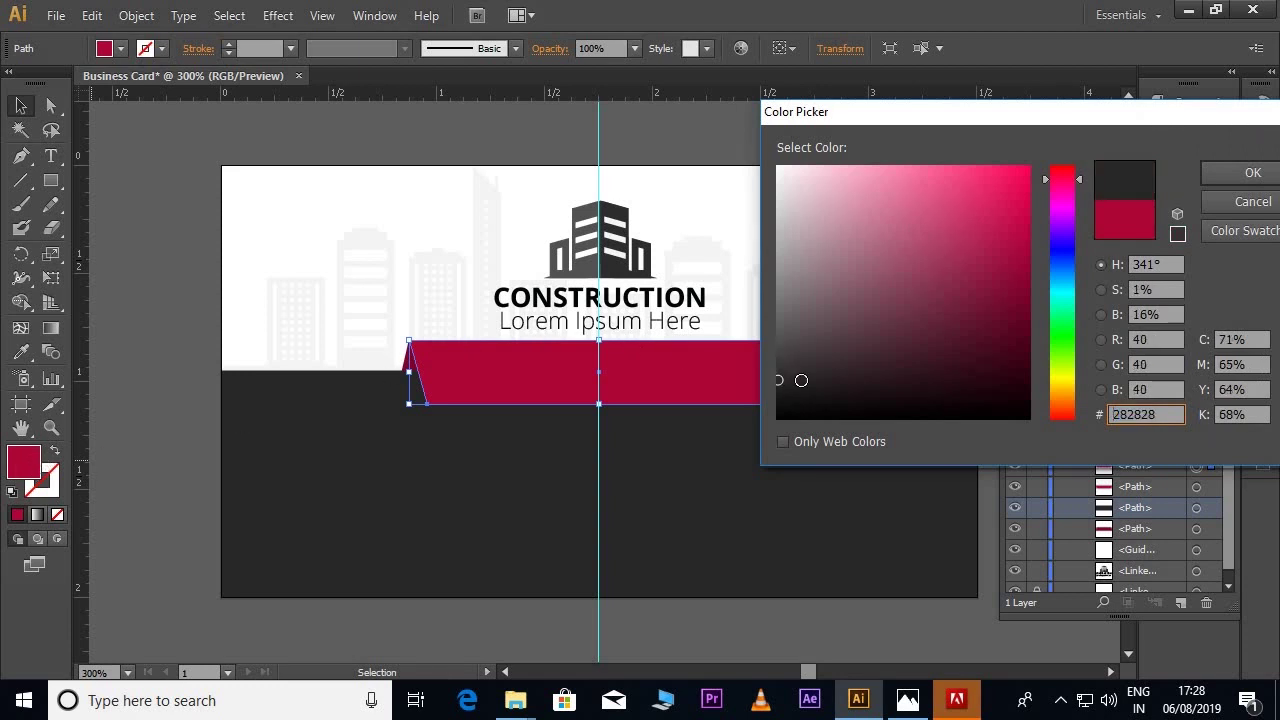
click(1250, 173)
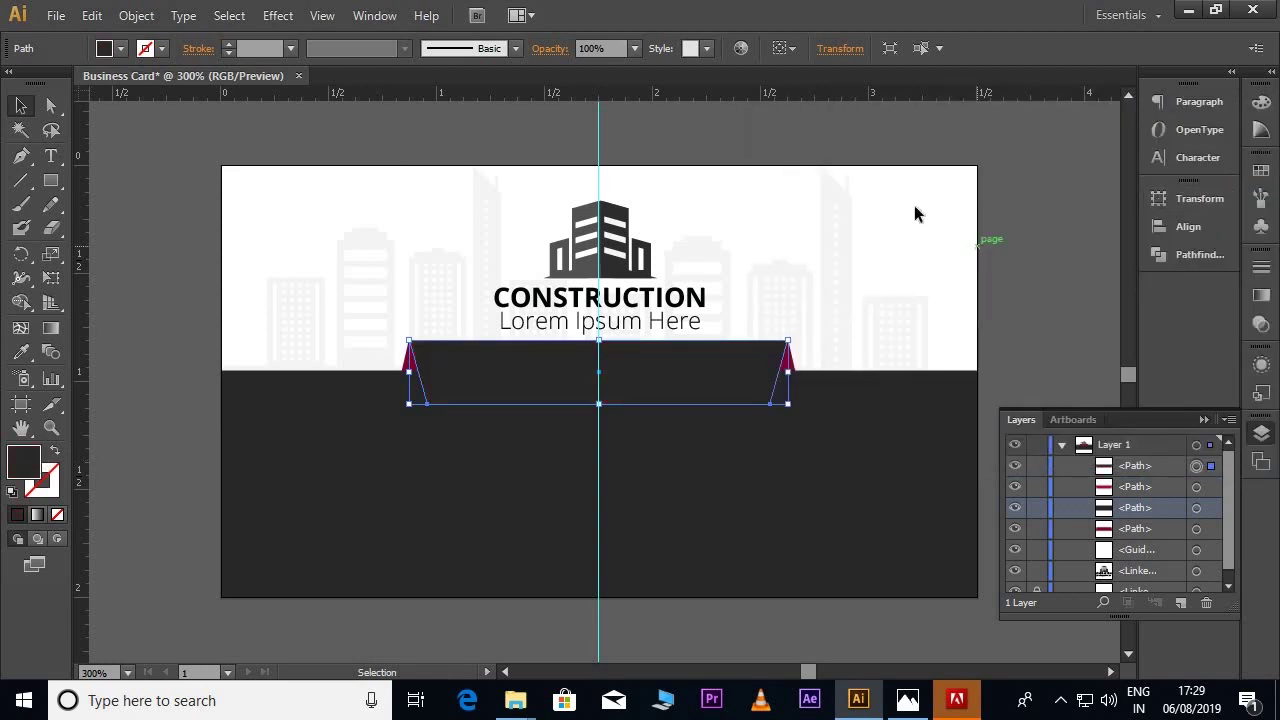
click(279, 16)
mouse_move(304, 242)
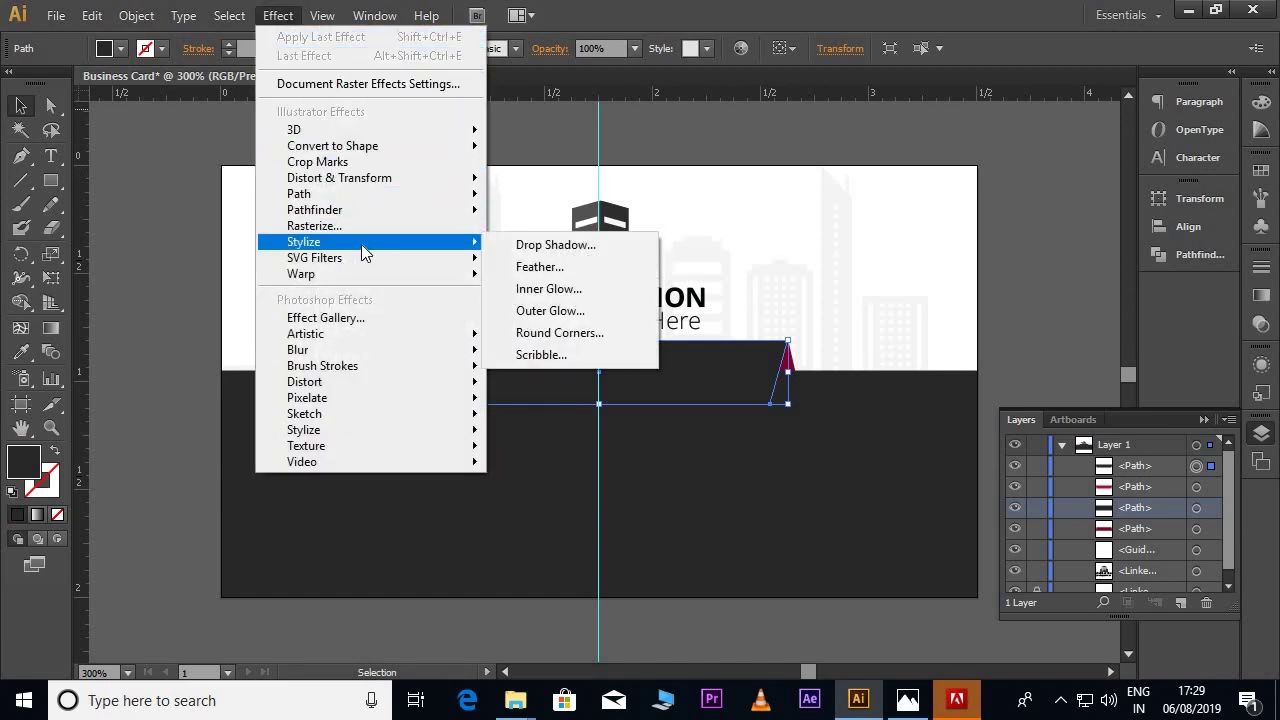
Step: Apply a Feather effect with 0.06 in radius to the dark copy
click(550, 274)
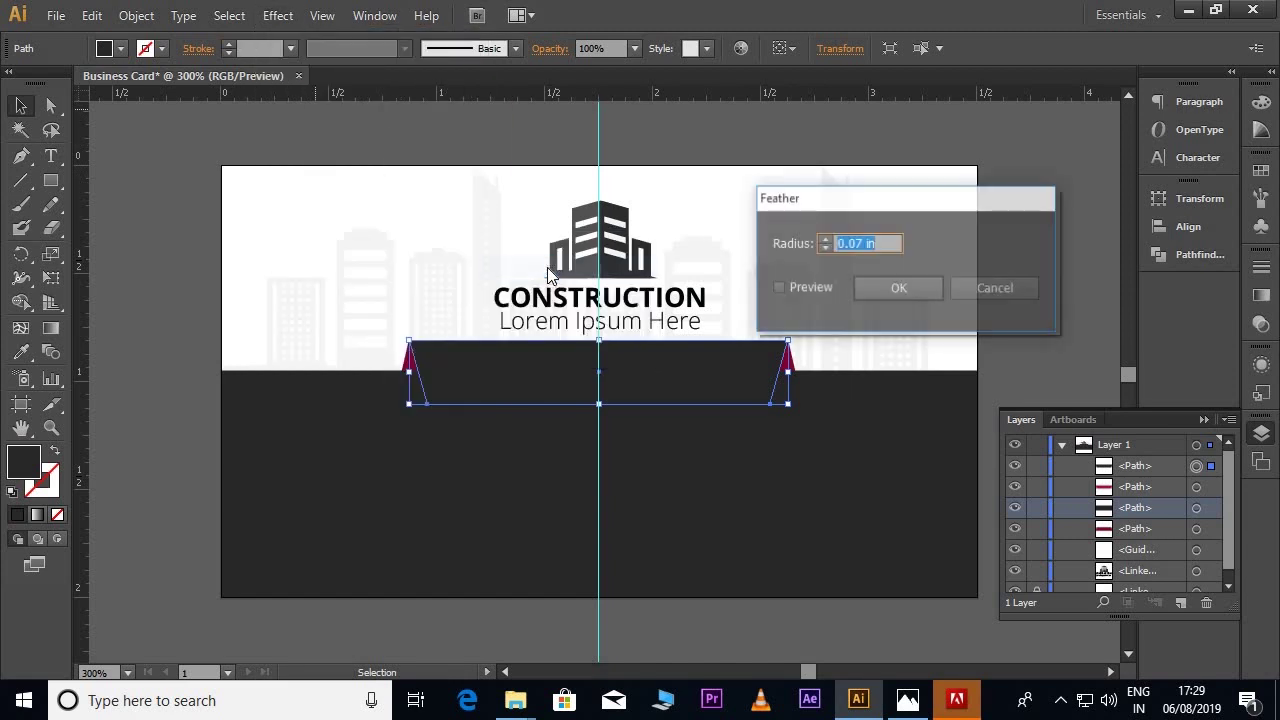
click(783, 288)
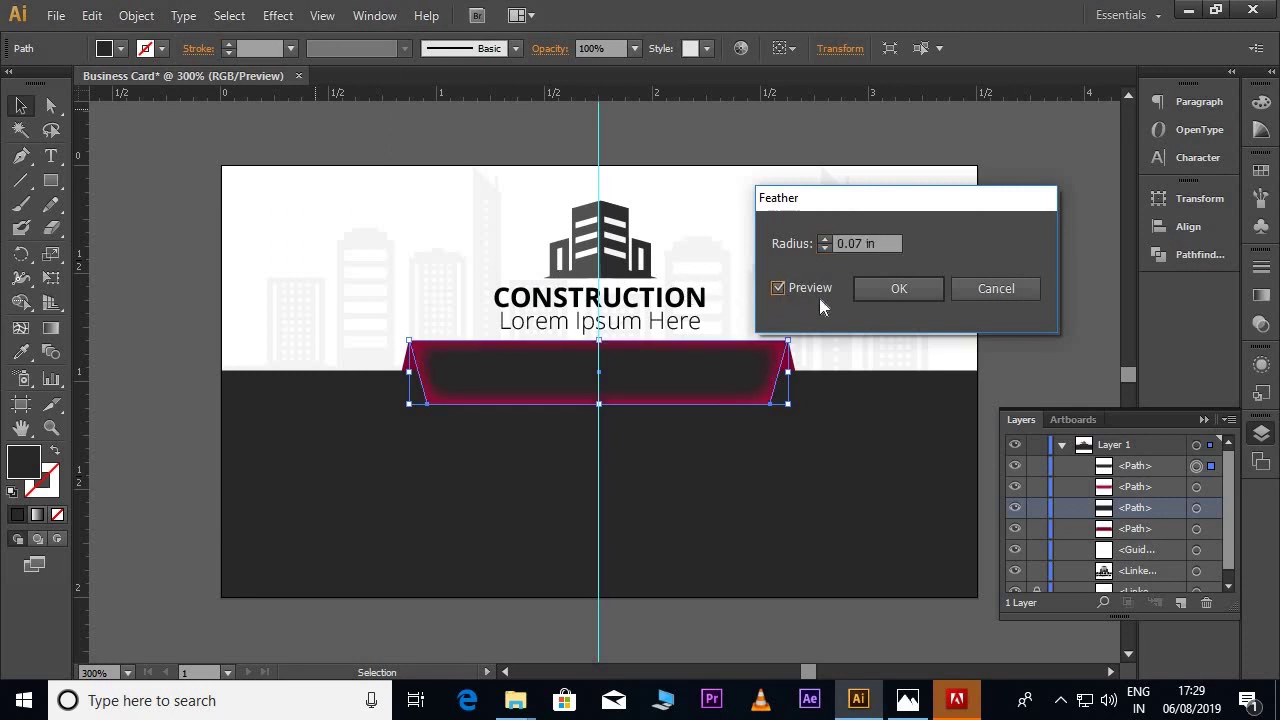
drag(866, 243, 858, 245)
click(779, 288)
drag(864, 243, 857, 244)
click(787, 288)
click(881, 290)
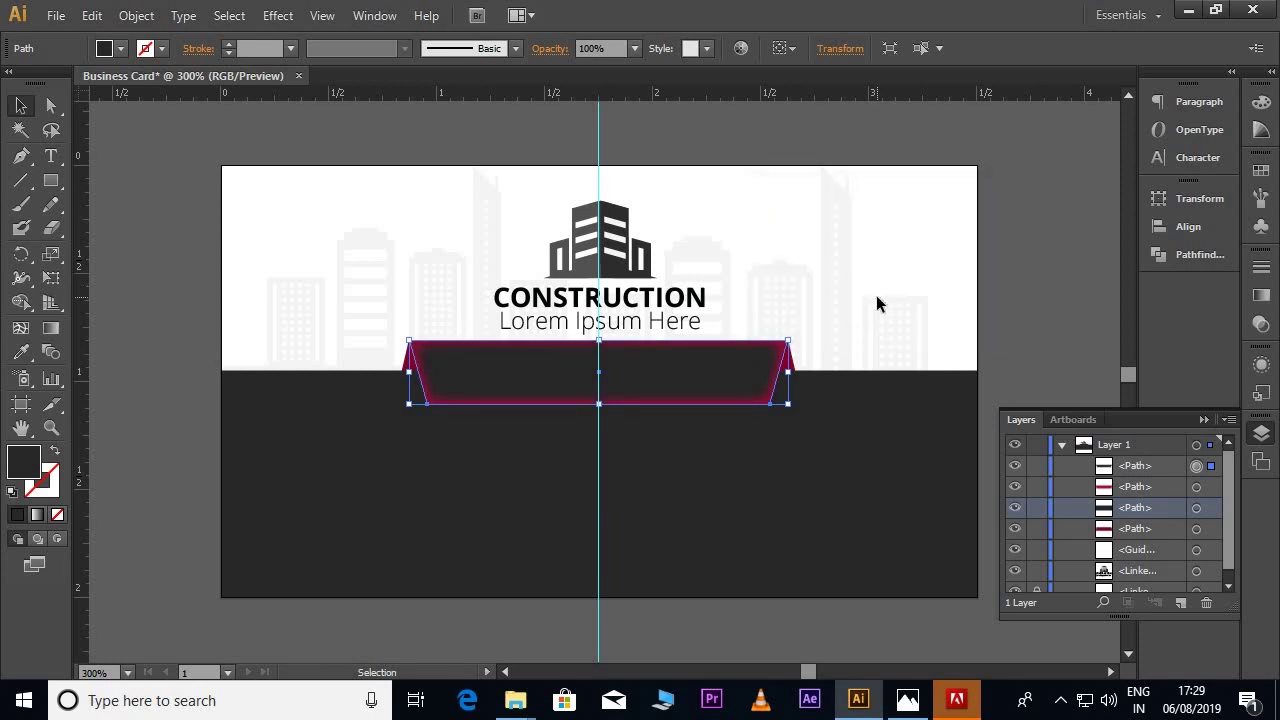
Step: Move the crimson banner above the feathered copy in Layers and rescale it
click(1133, 466)
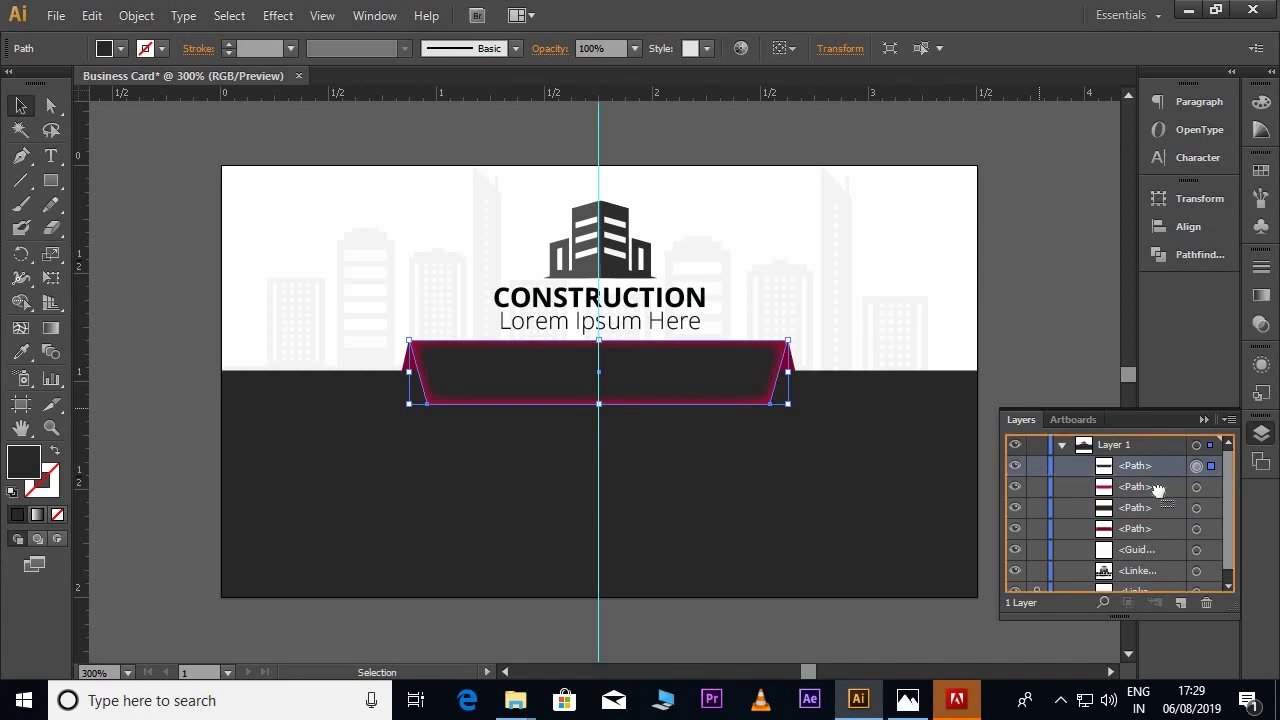
drag(1158, 471, 1159, 490)
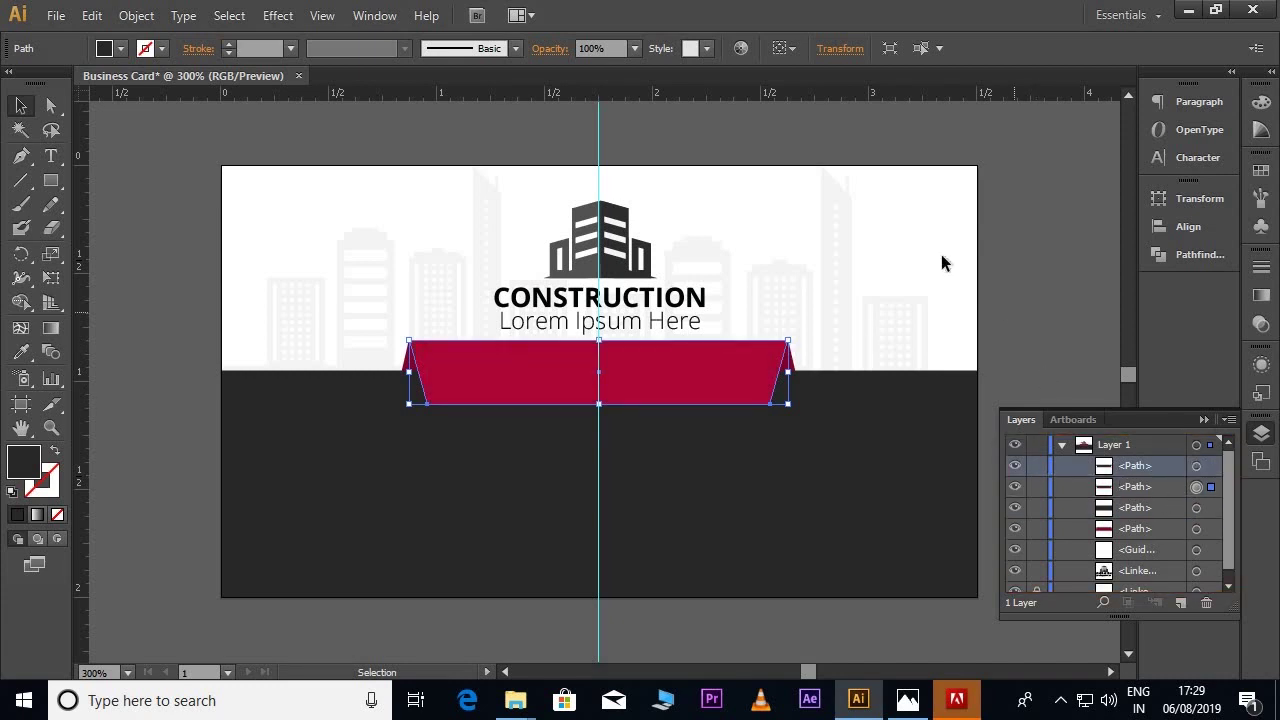
drag(790, 342, 795, 374)
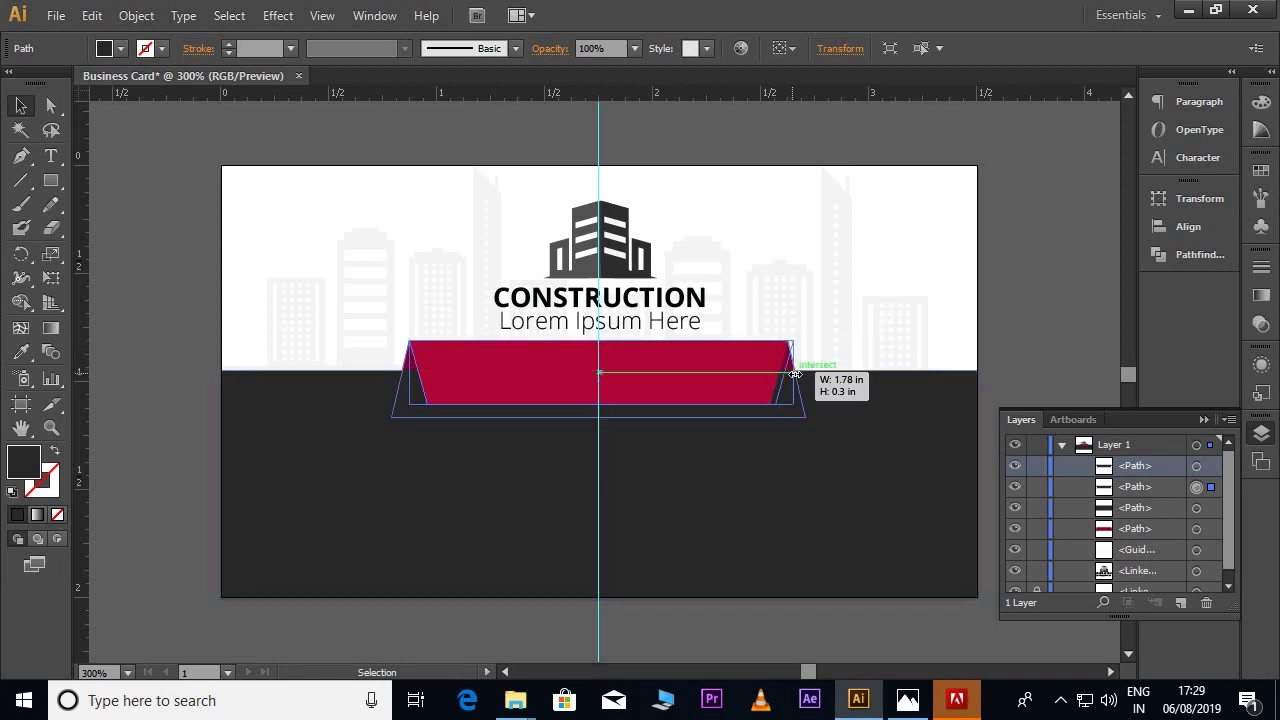
drag(795, 374, 800, 376)
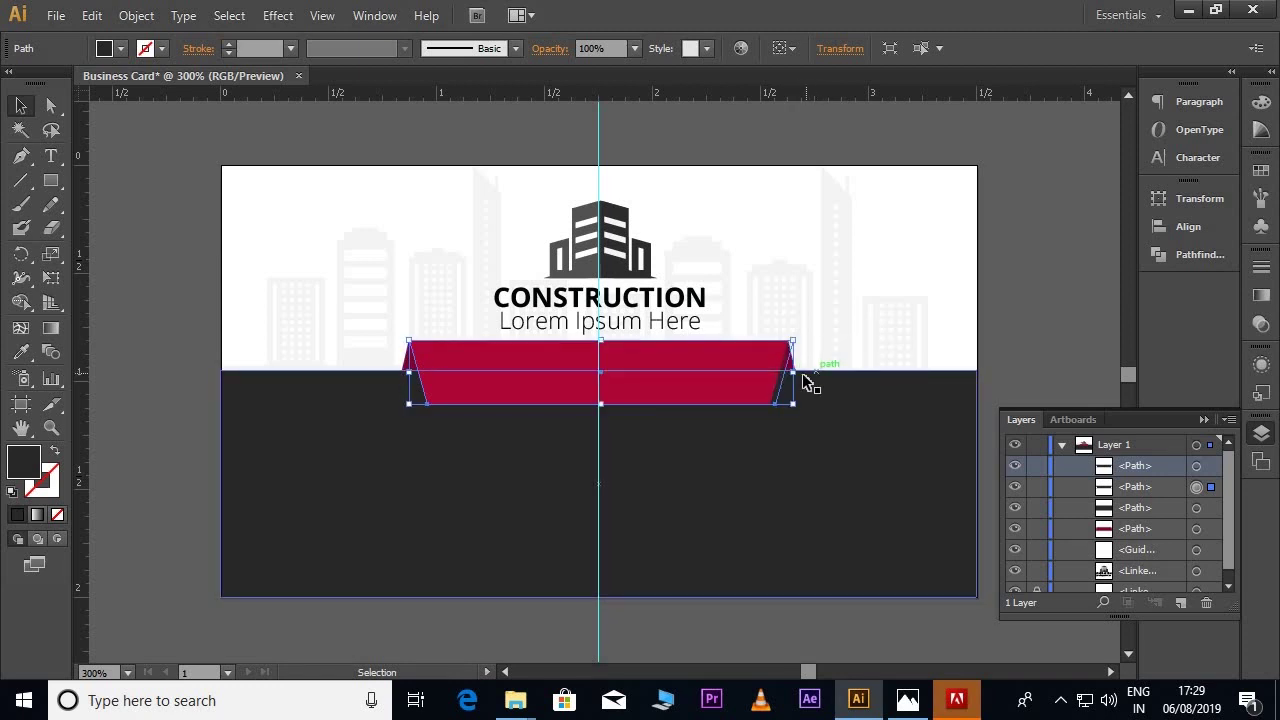
key(a)
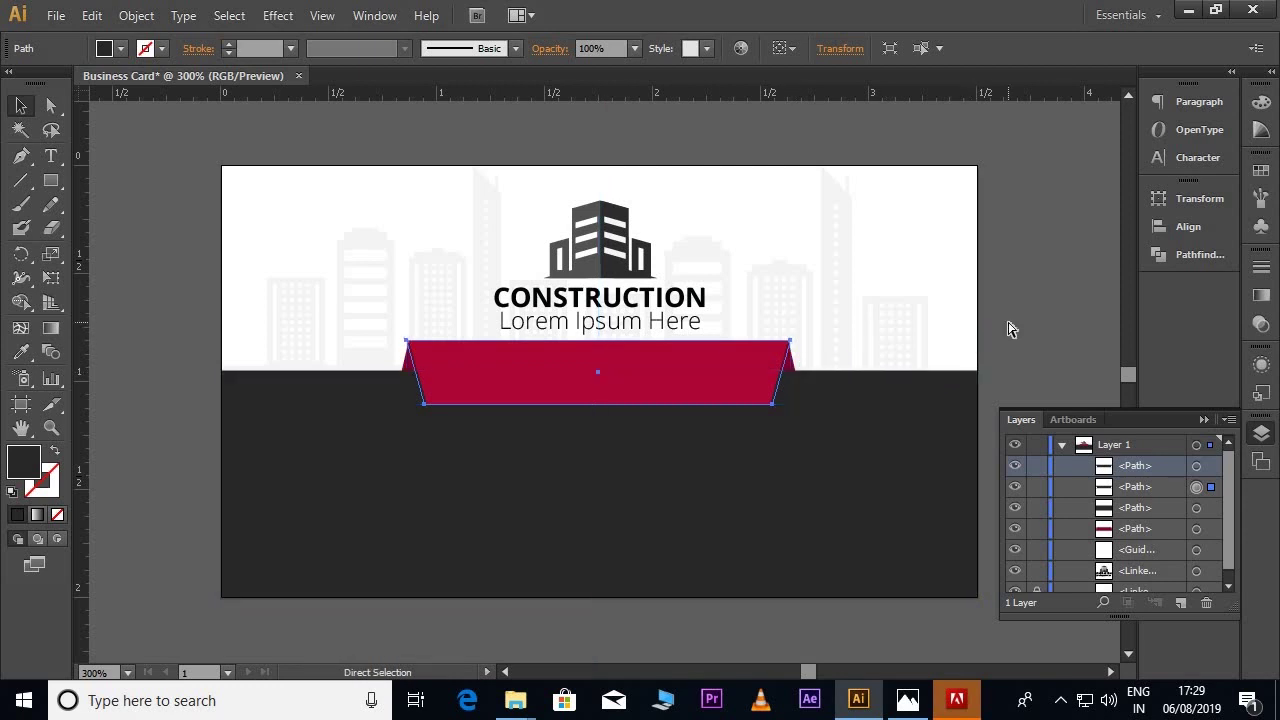
click(1010, 328)
key(v)
key(ctrl+equal)
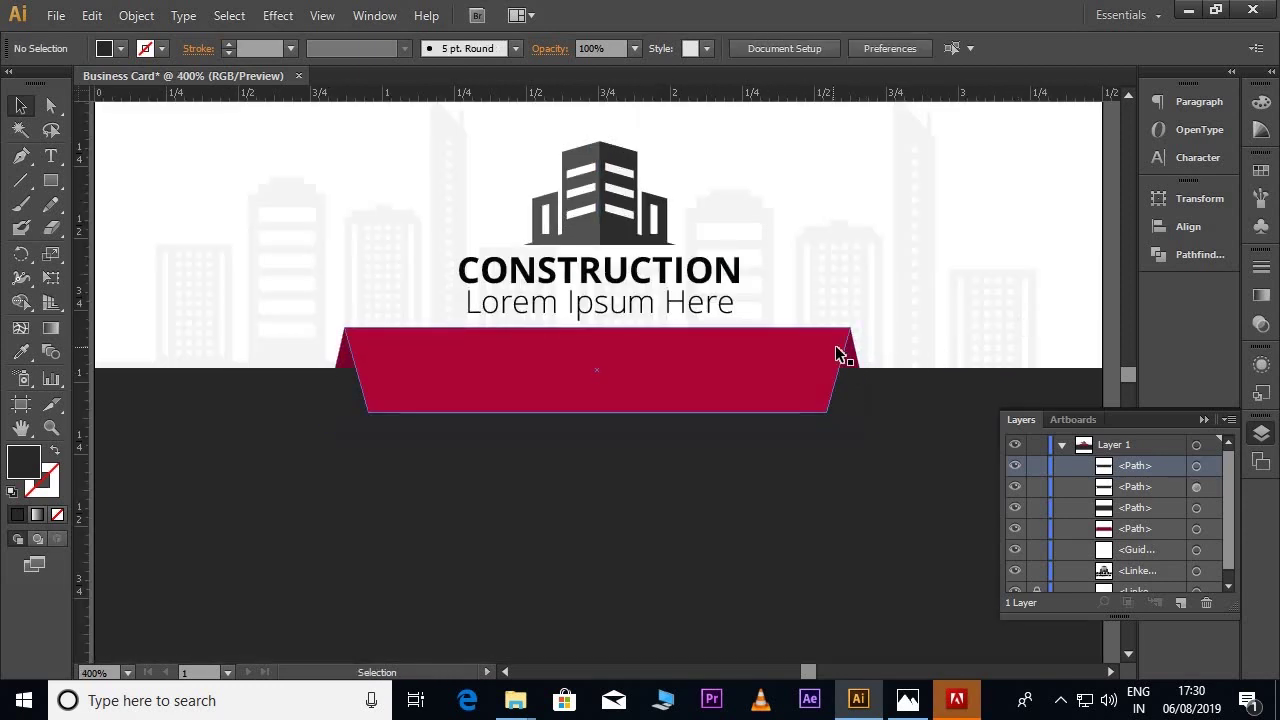
key(ctrl+minus)
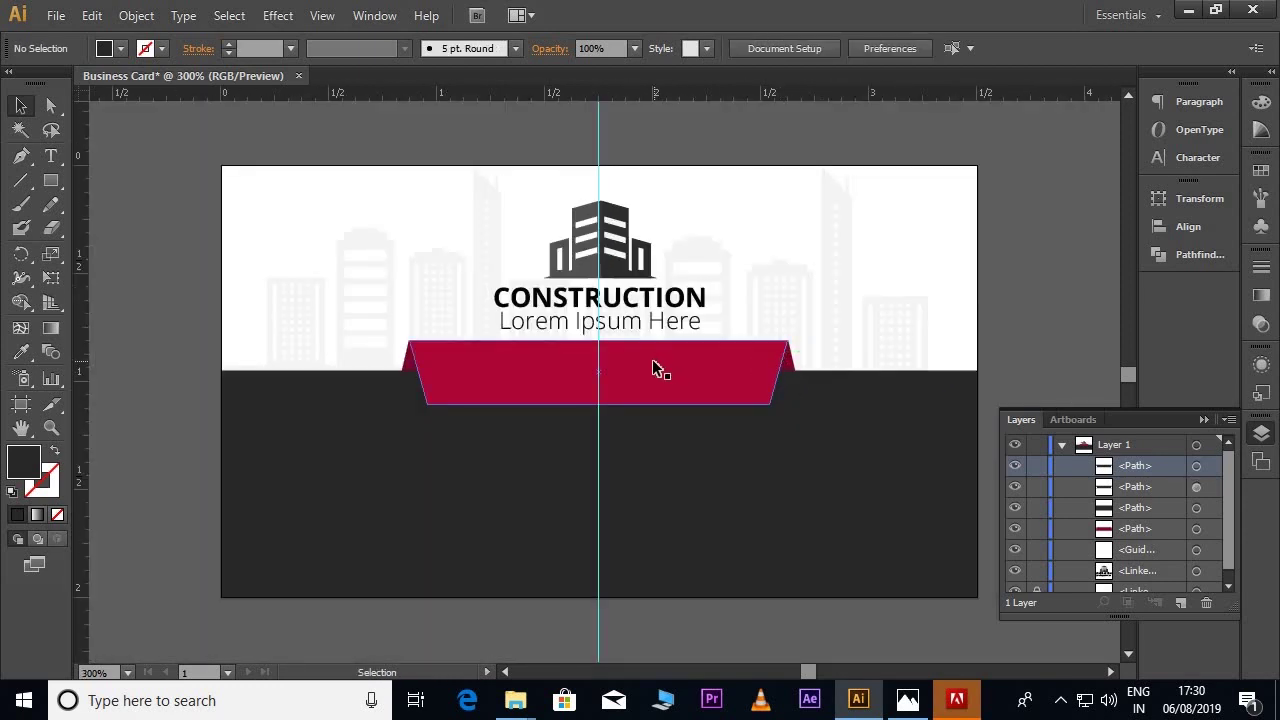
click(53, 157)
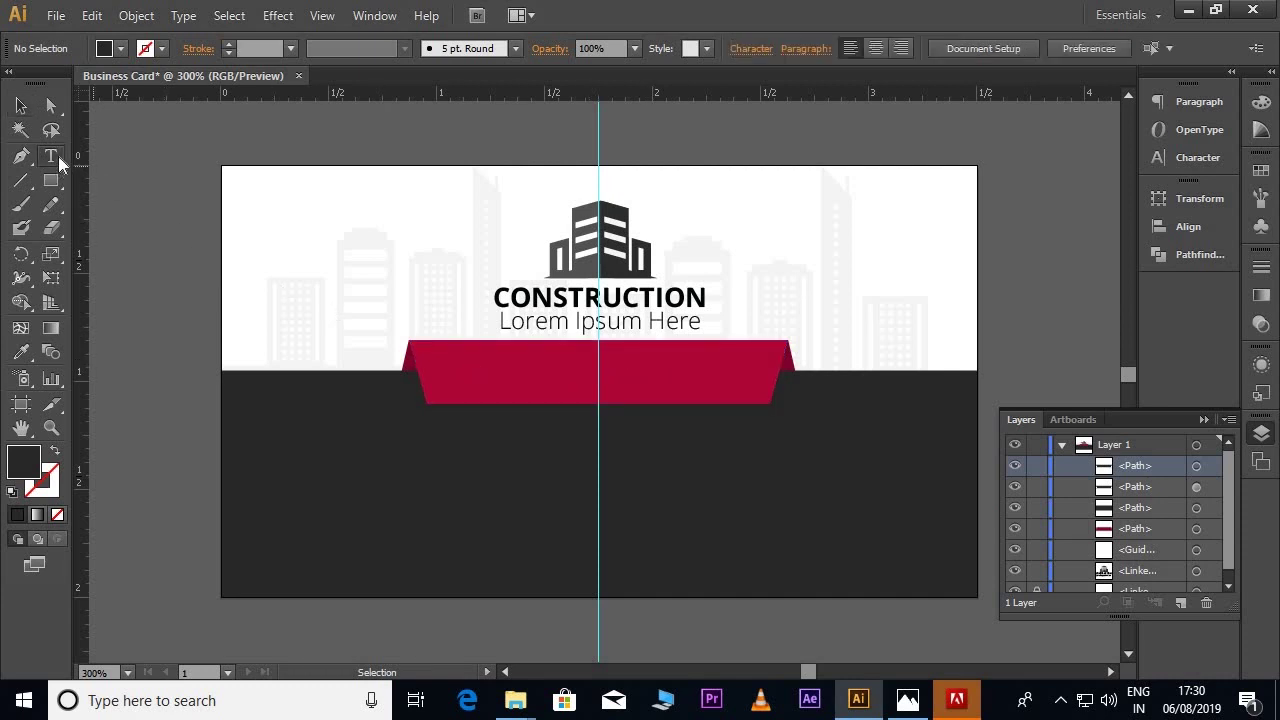
Step: Type the person's name and set it to Open Sans Bold 9 pt
click(169, 266)
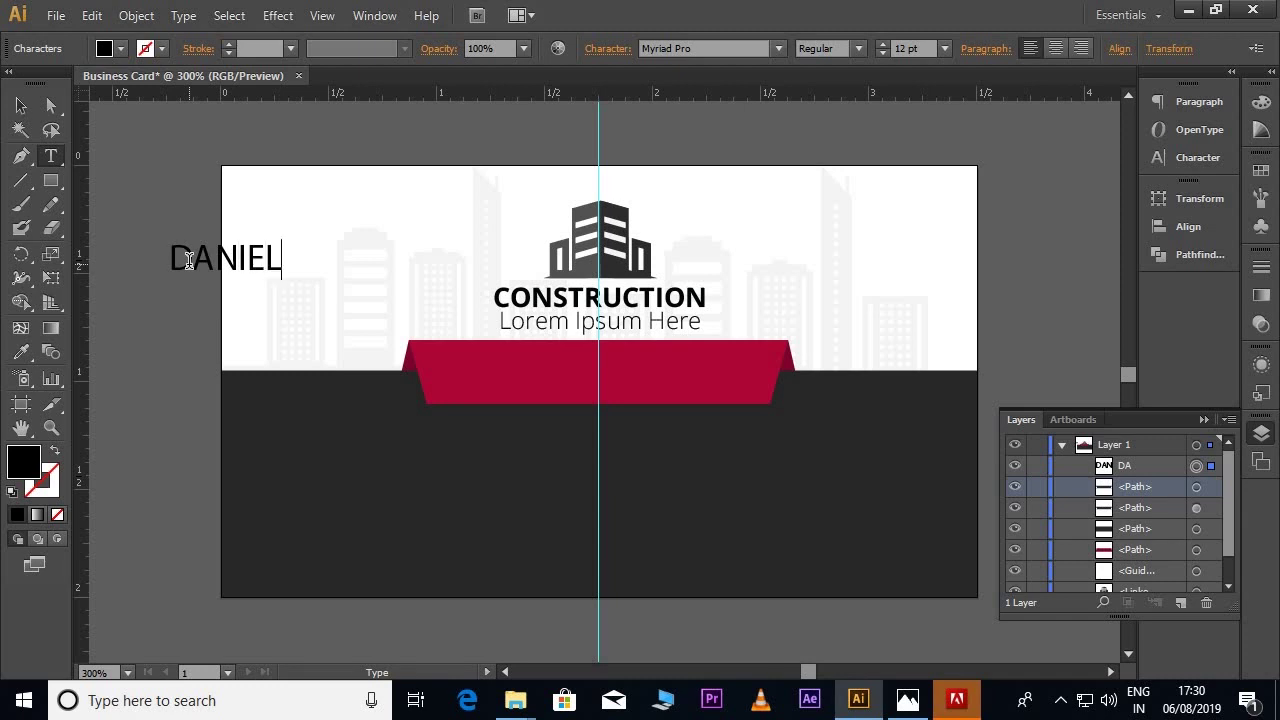
key(ctrl+a)
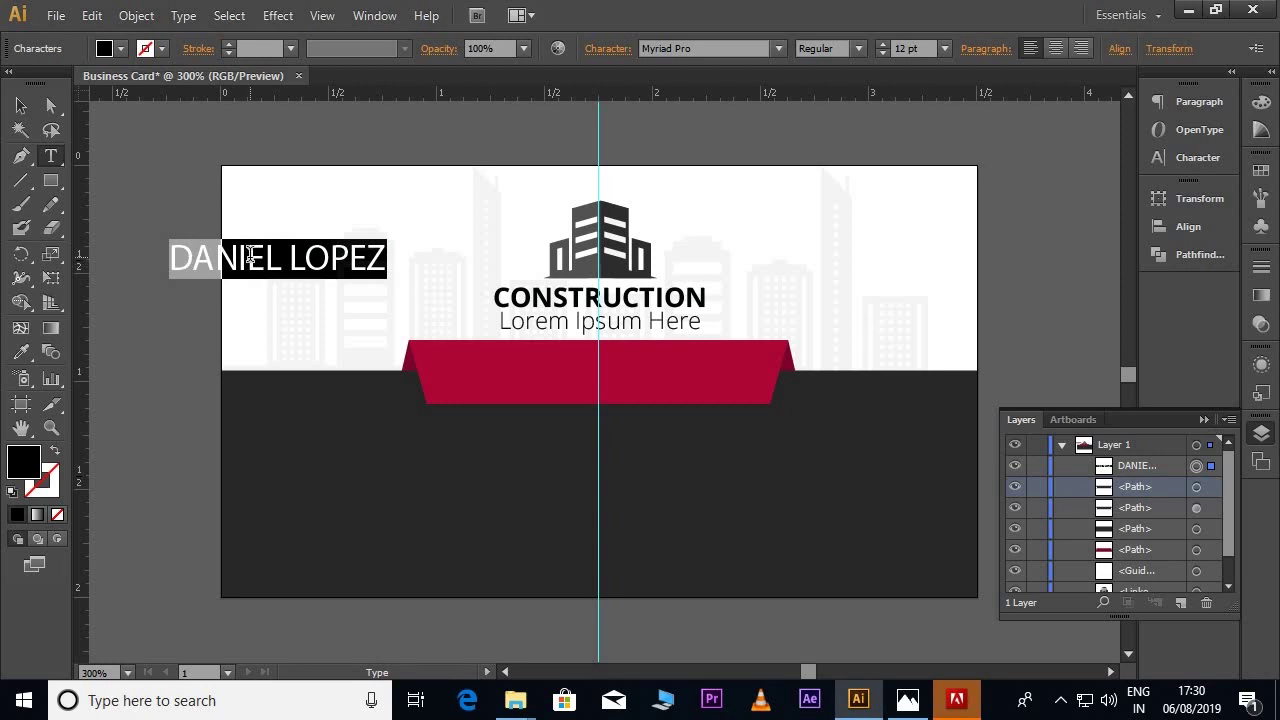
click(700, 48)
text(Open Sans)
key(Return)
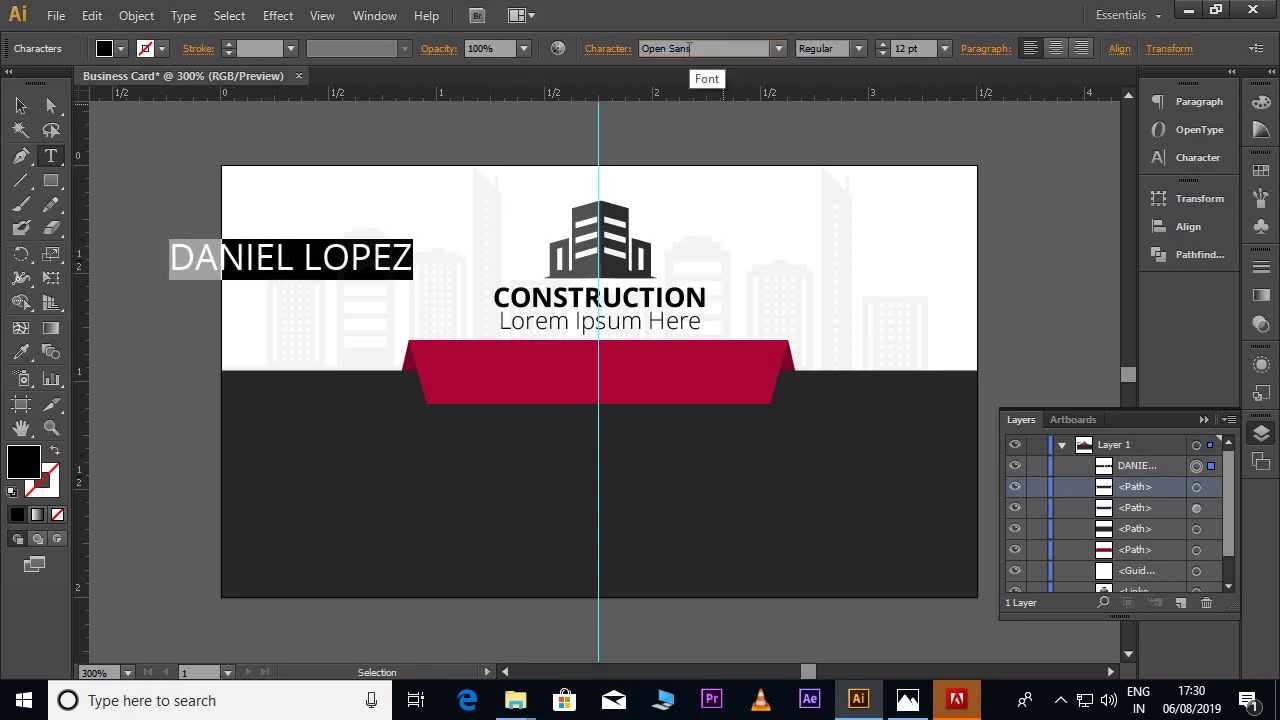
click(858, 48)
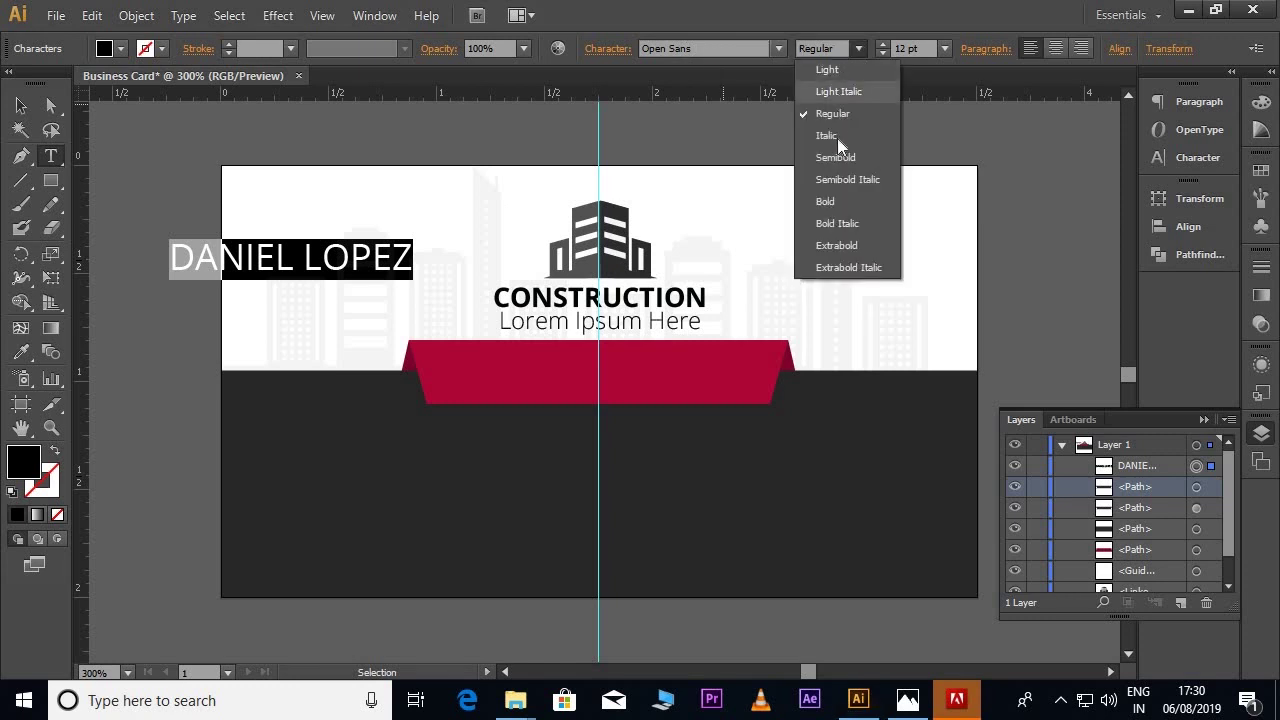
click(828, 201)
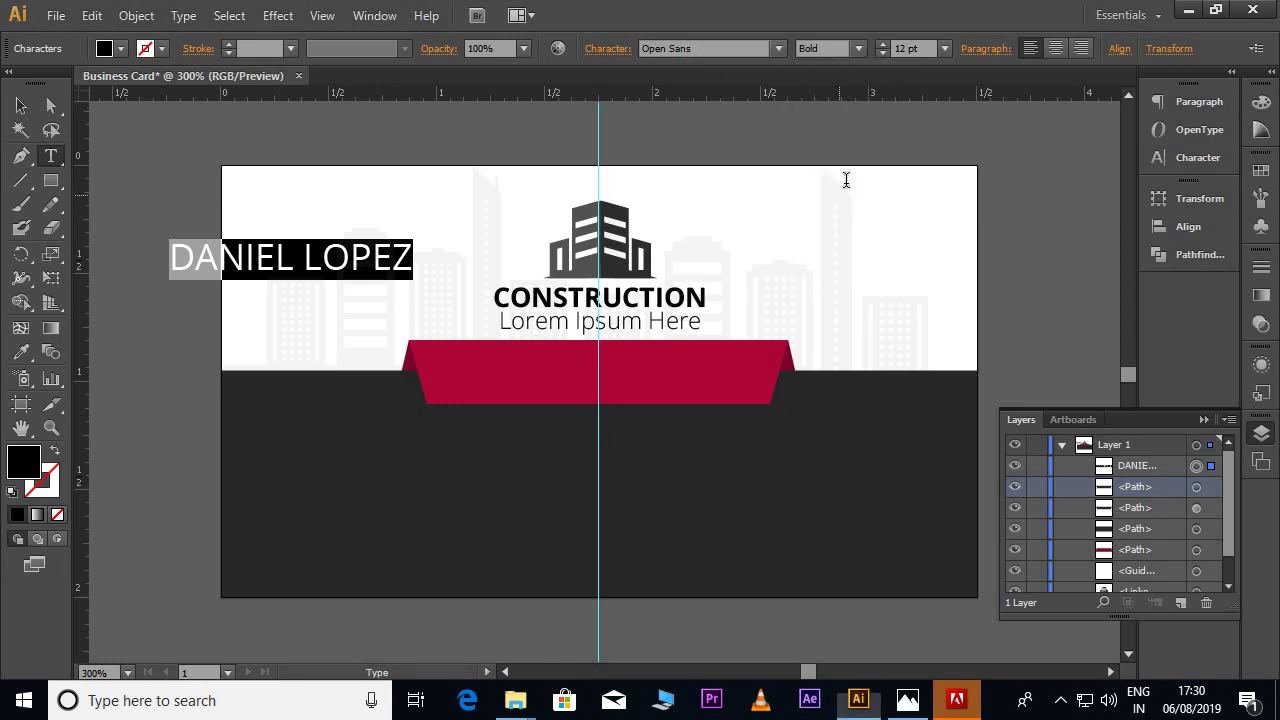
click(928, 48)
text(9)
key(Return)
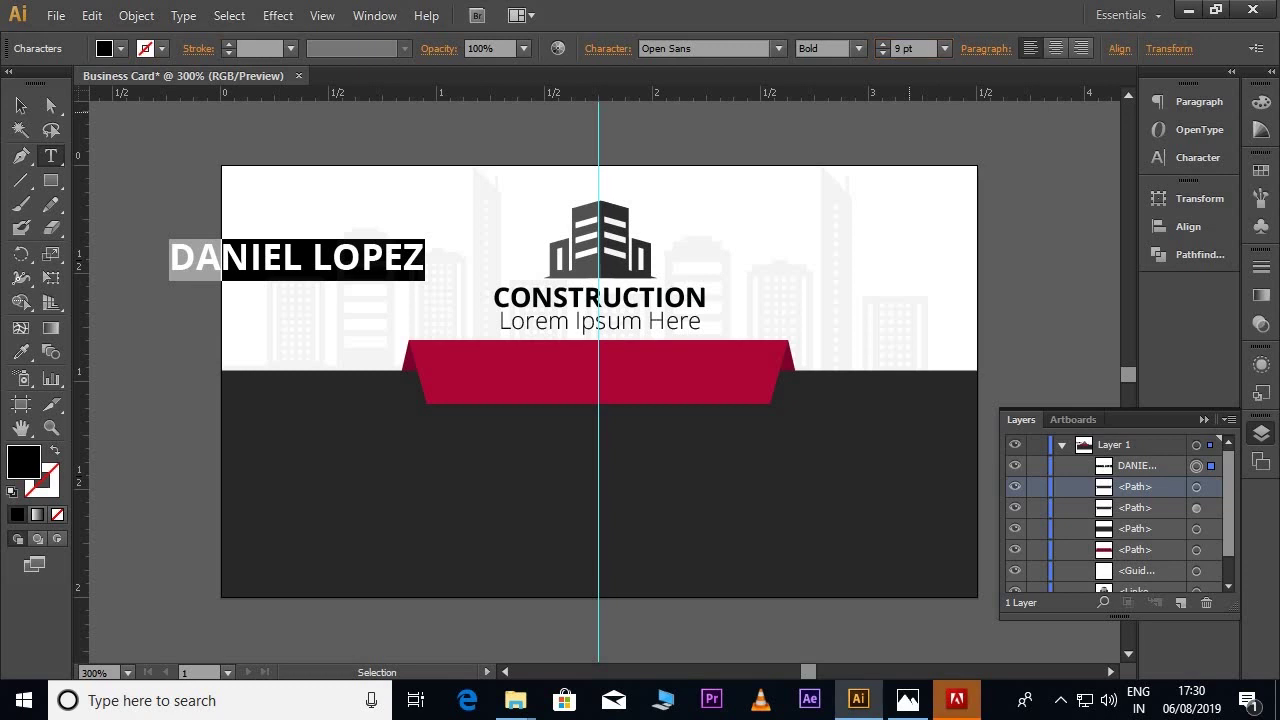
Step: Colour the name white and centre it on the crimson banner along the guide
double_click(25, 462)
click(791, 237)
click(779, 167)
click(1253, 172)
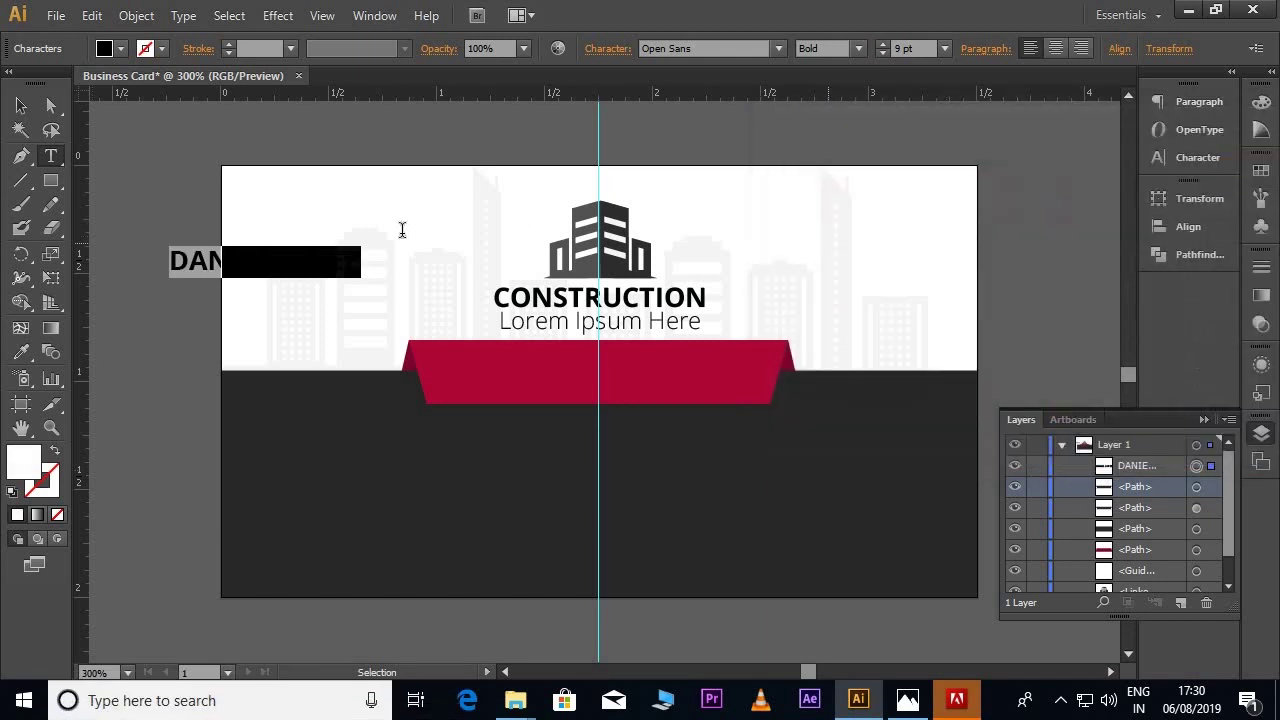
click(21, 105)
mouse_move(190, 262)
mouse_down()
mouse_move(388, 344)
mouse_move(558, 375)
mouse_up()
key(Left)
key(Left)
key(Left)
key(Up)
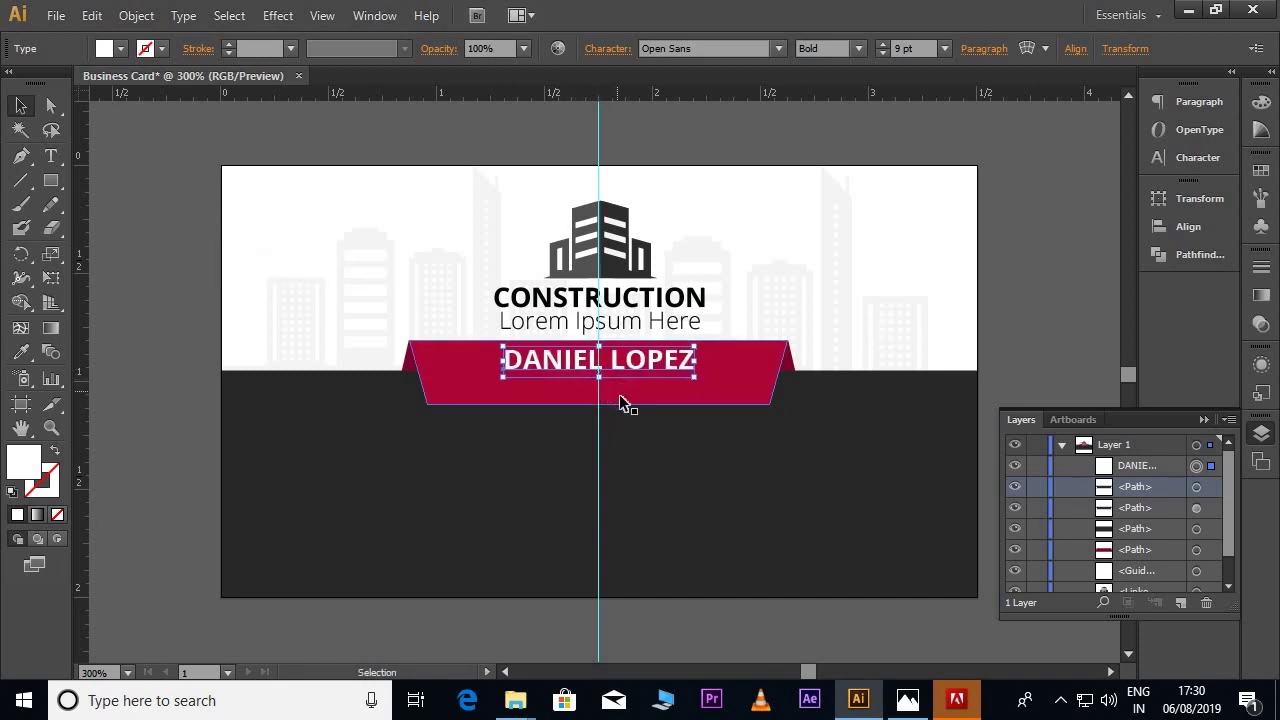
click(126, 314)
click(51, 157)
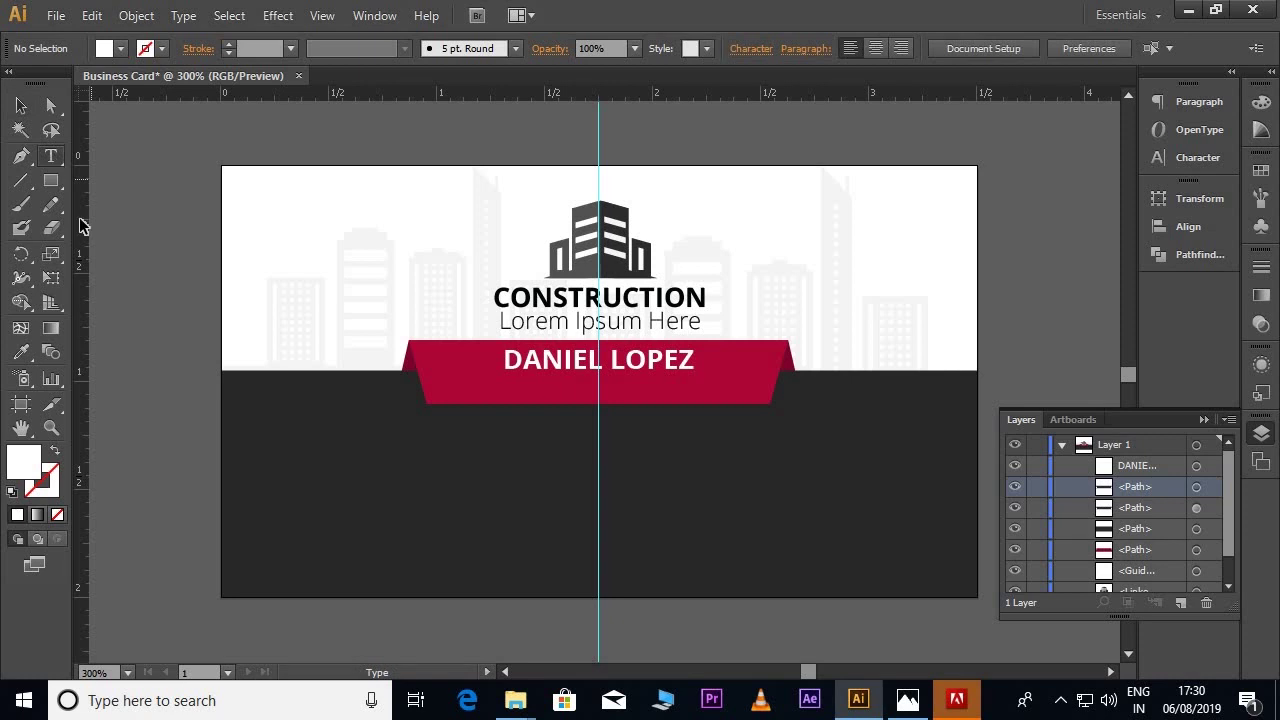
click(140, 295)
Step: Finish the Architecture text and make it white Open Sans Light 8 pt
text(rchitecture)
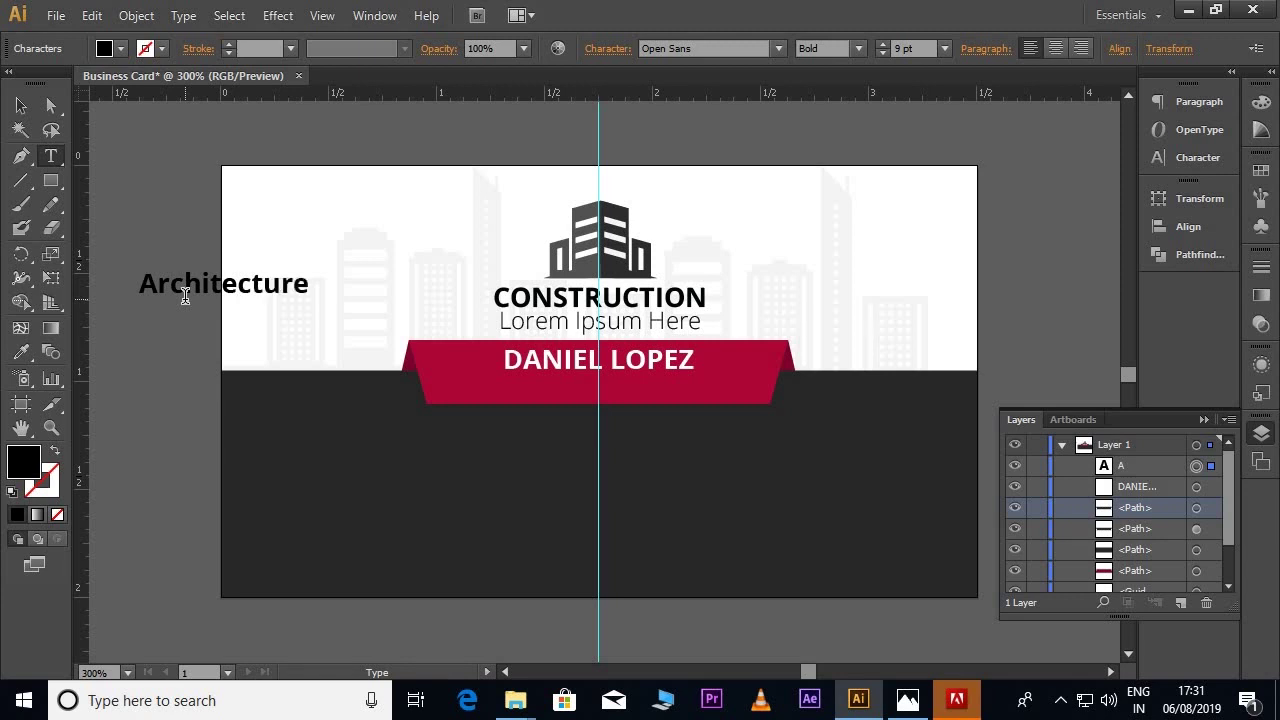
key(Escape)
double_click(298, 285)
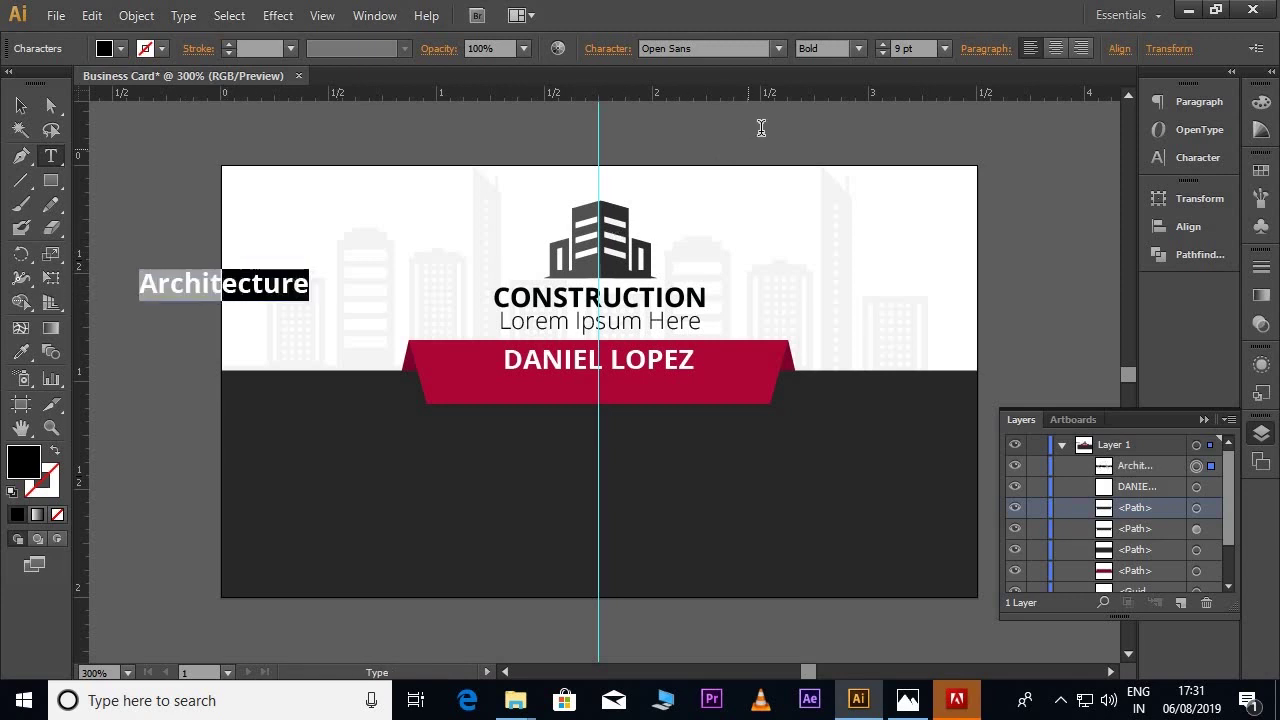
click(853, 49)
click(849, 63)
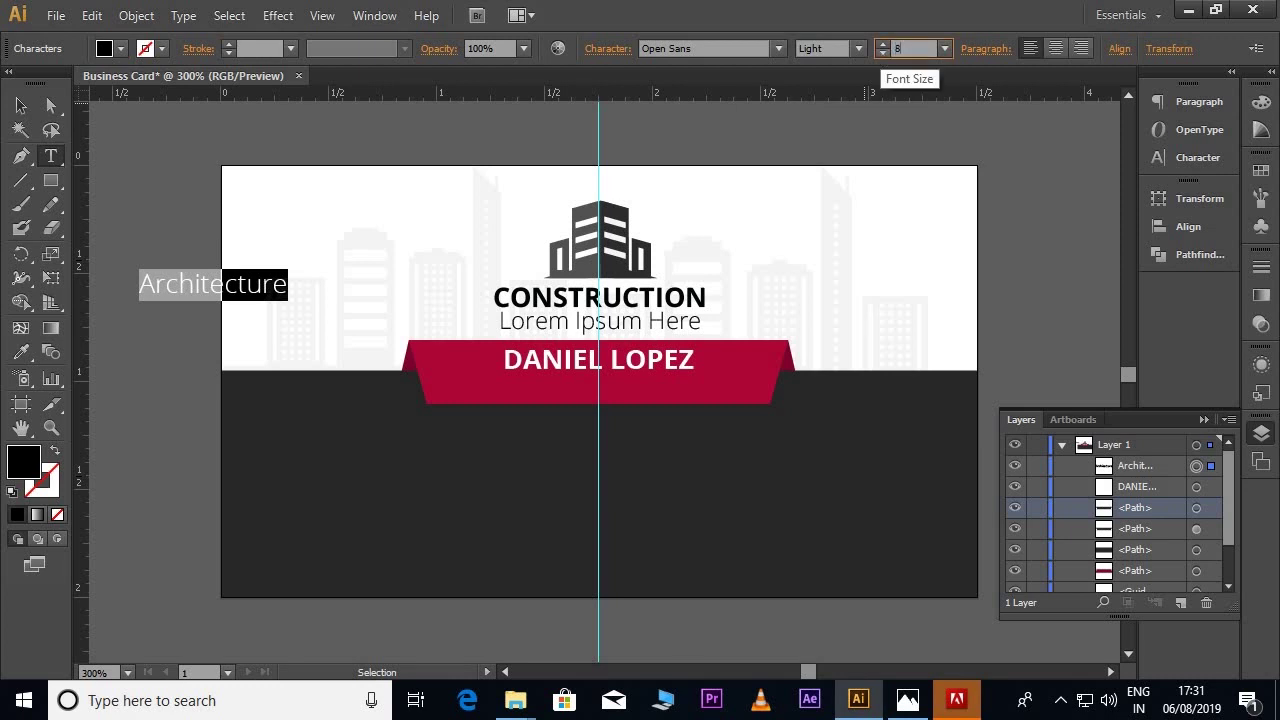
key(Return)
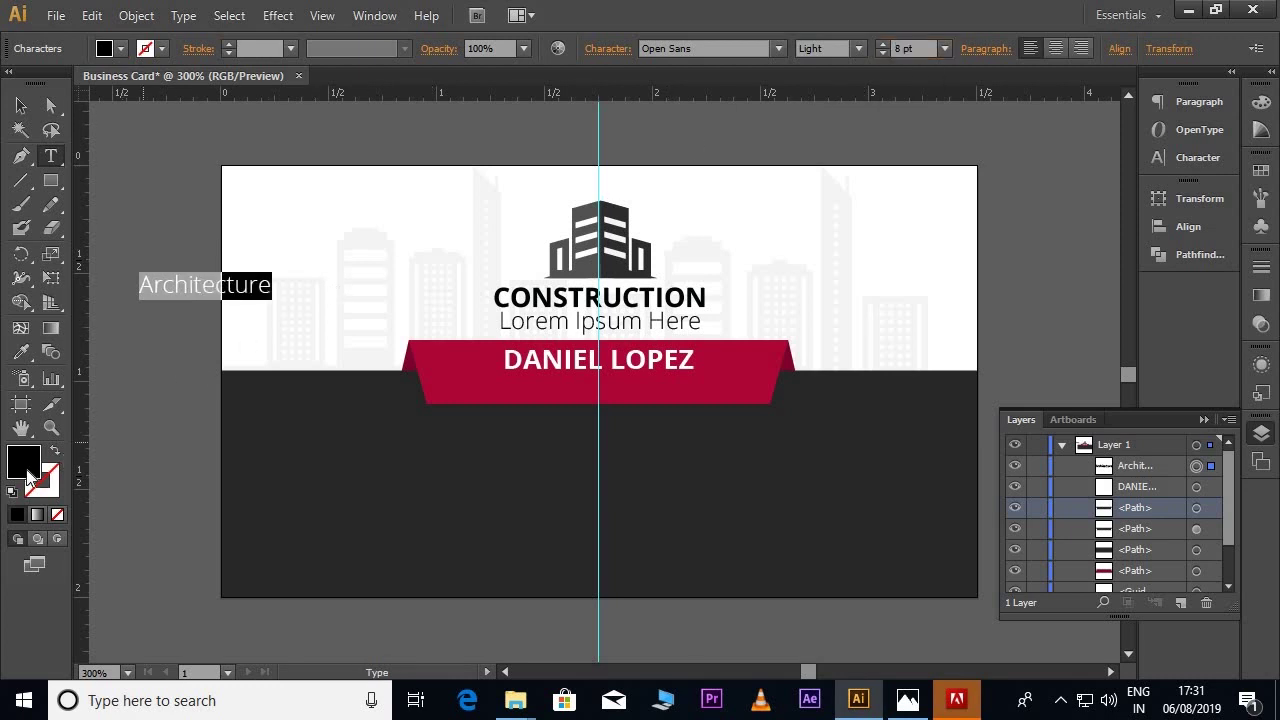
double_click(24, 462)
drag(806, 171, 768, 148)
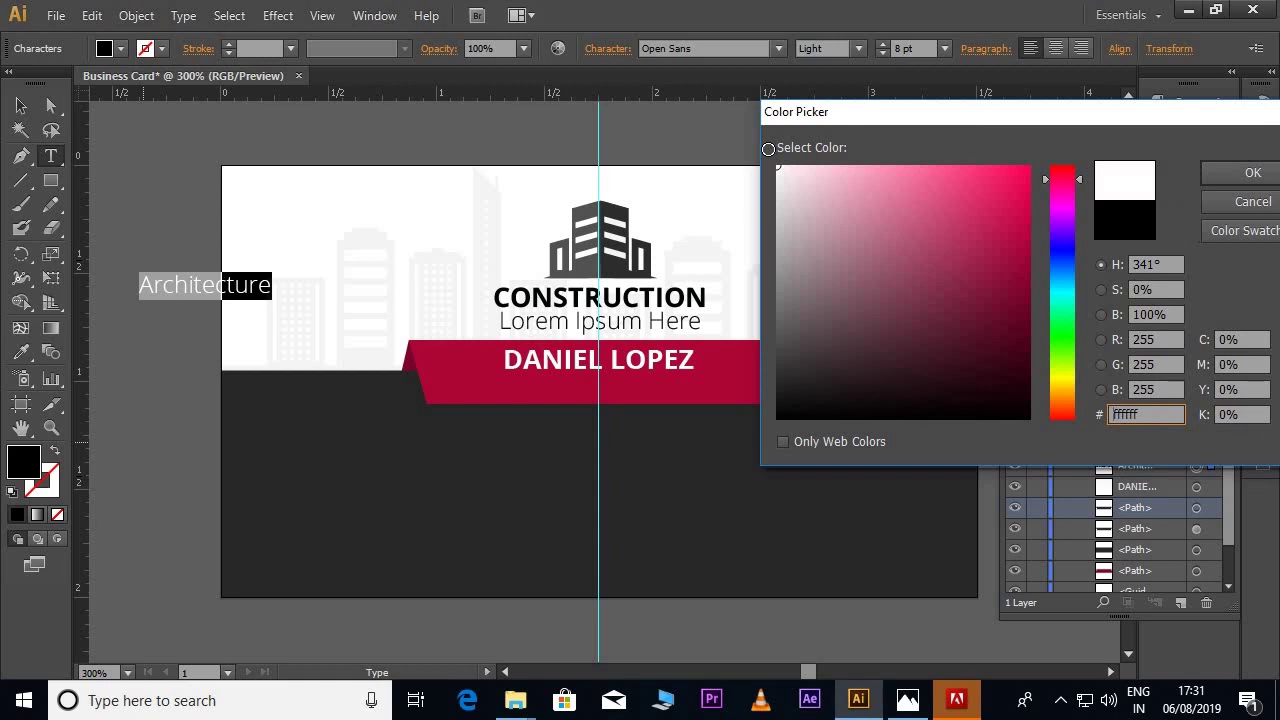
click(1250, 173)
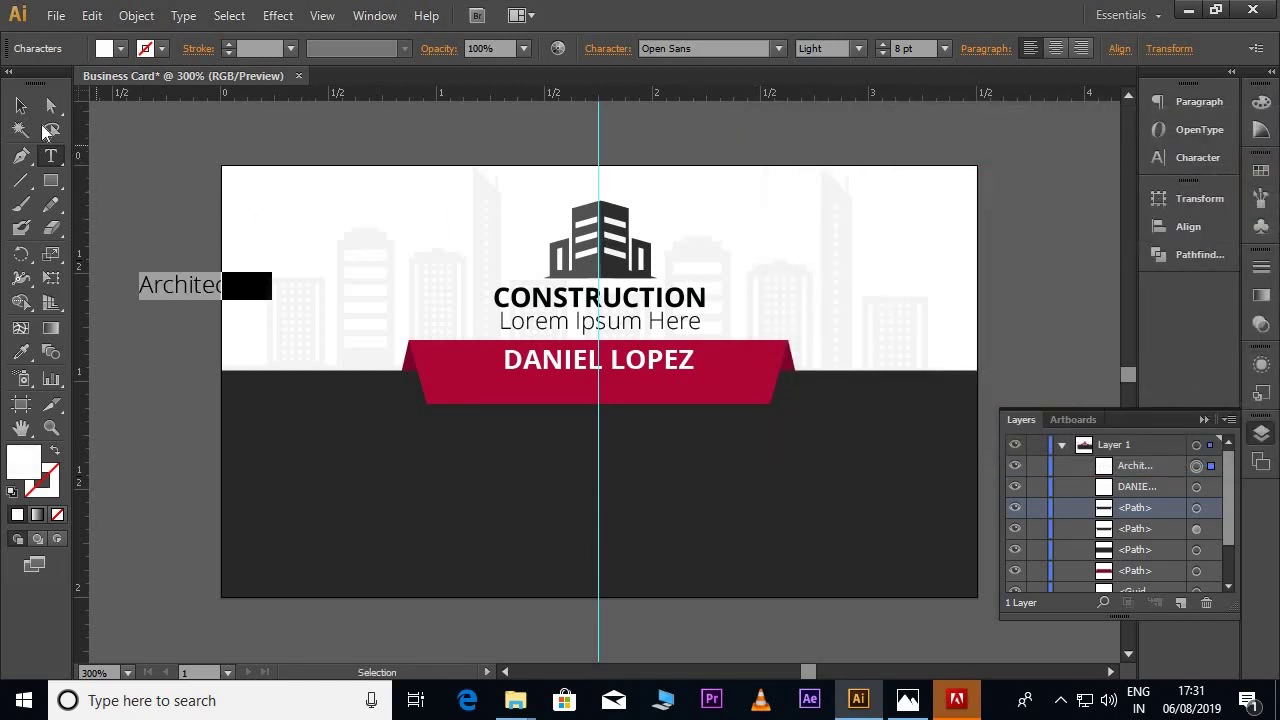
Step: Move the Architecture text onto the red banner, centred under the name
click(20, 108)
drag(360, 347, 561, 388)
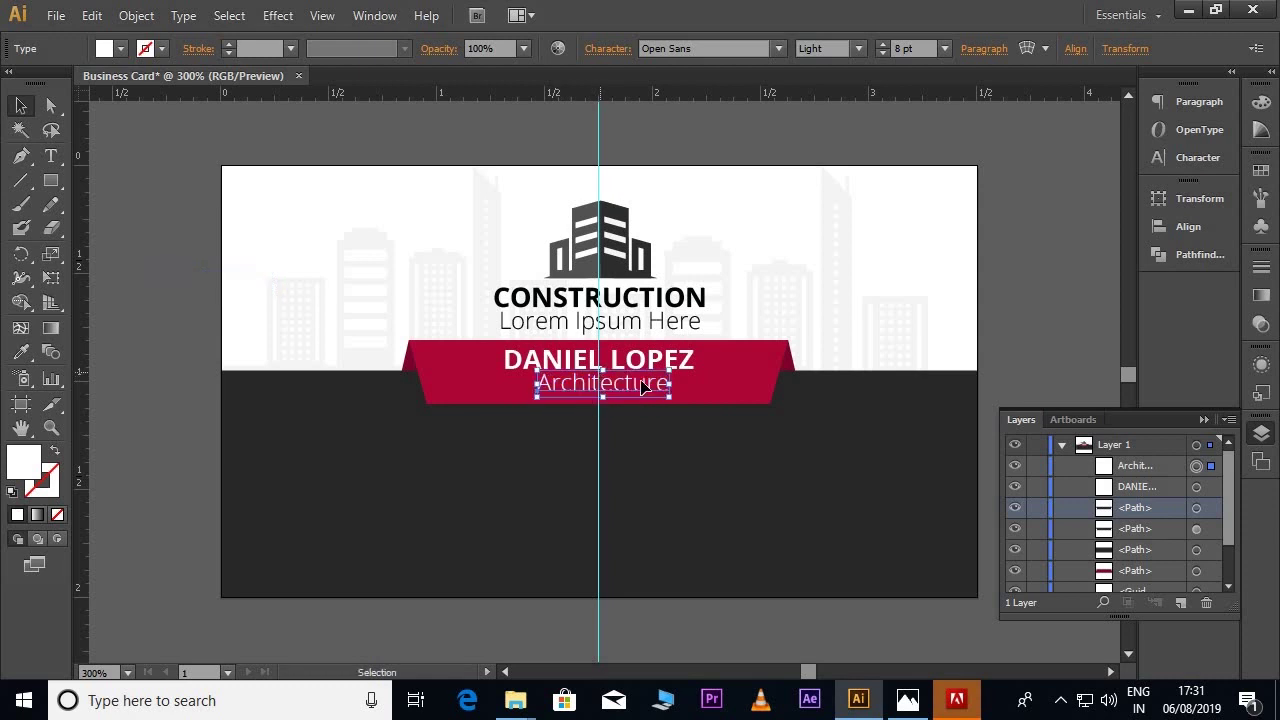
key(Left)
key(Left)
key(Down)
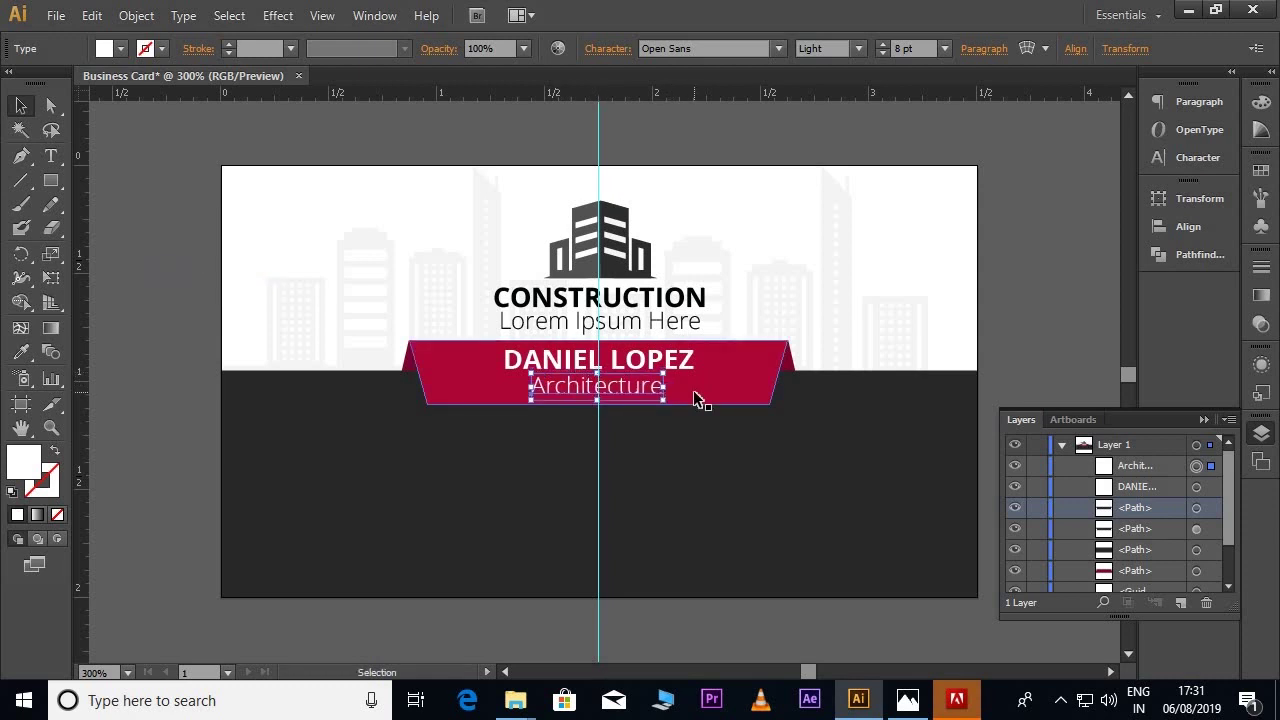
key(Right)
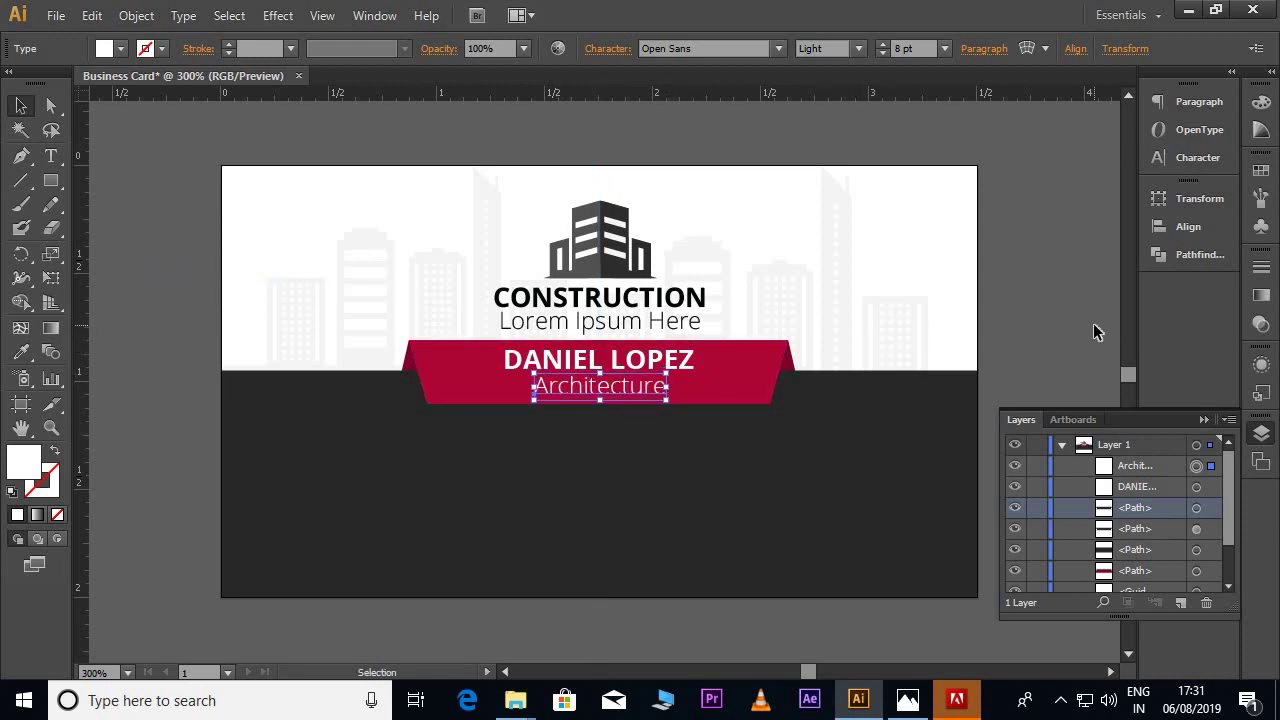
click(1097, 332)
scroll(1083, 346, down, 3)
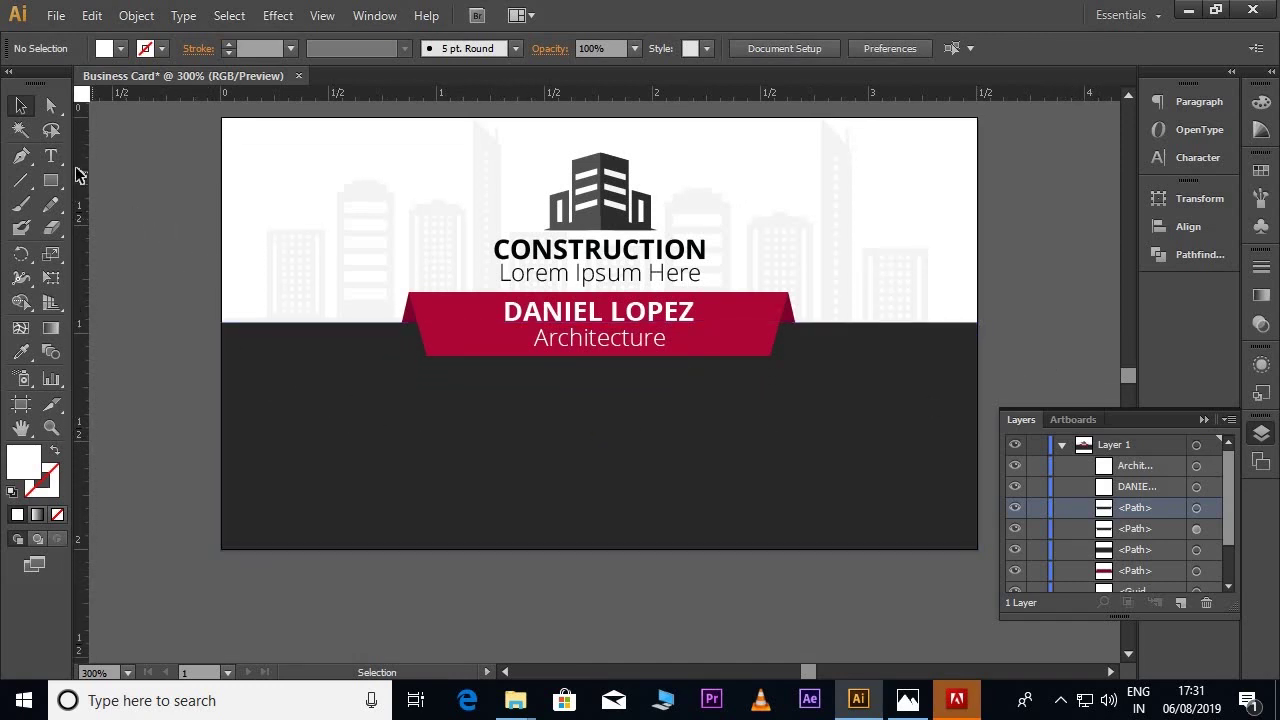
Step: Type the phone number on the dark panel and size it 7 pt
click(51, 156)
click(139, 428)
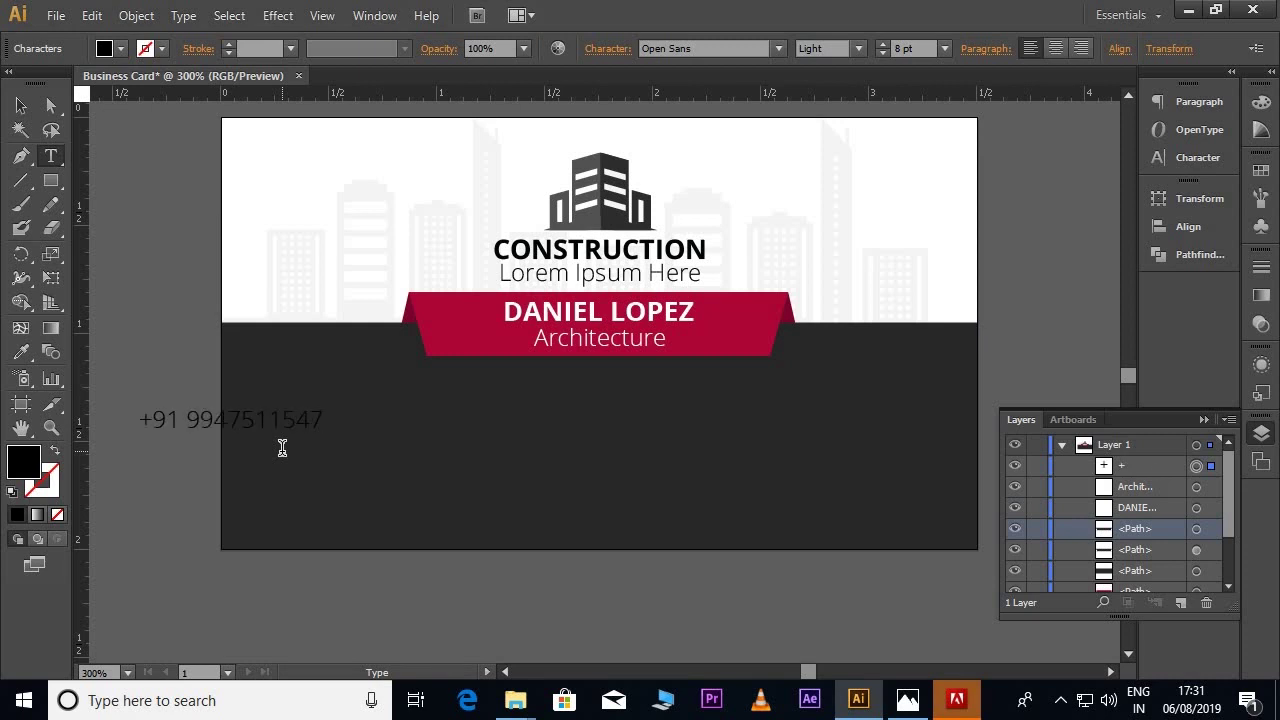
key(Escape)
triple_click(278, 432)
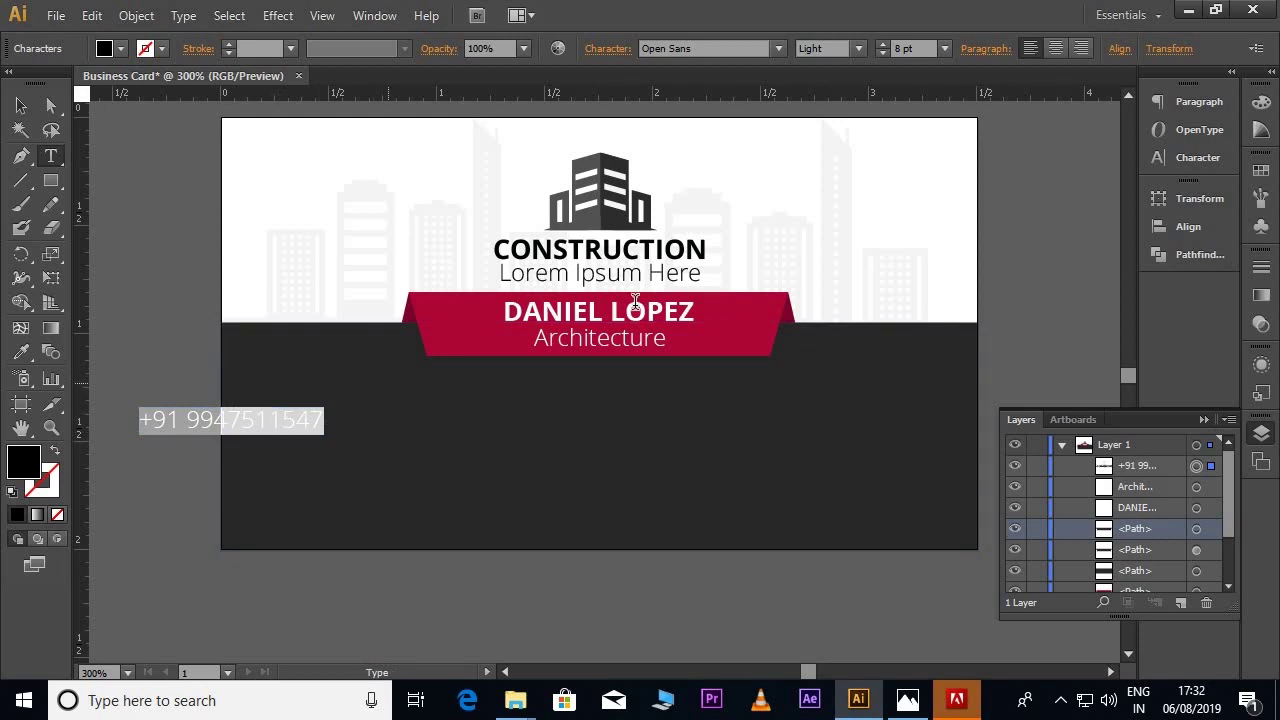
click(881, 53)
text(7)
click(882, 53)
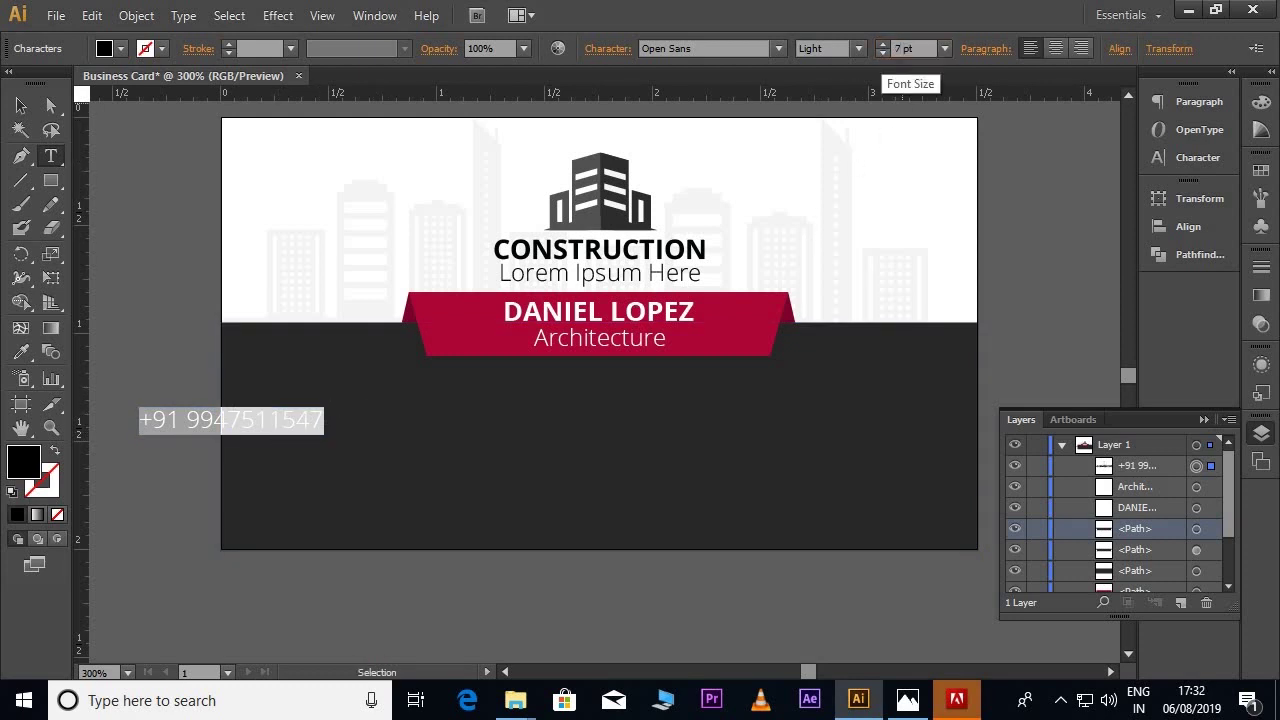
Step: Colour the phone number white and move it to the dark panel's lower left
double_click(38, 470)
click(787, 265)
click(781, 165)
click(1224, 175)
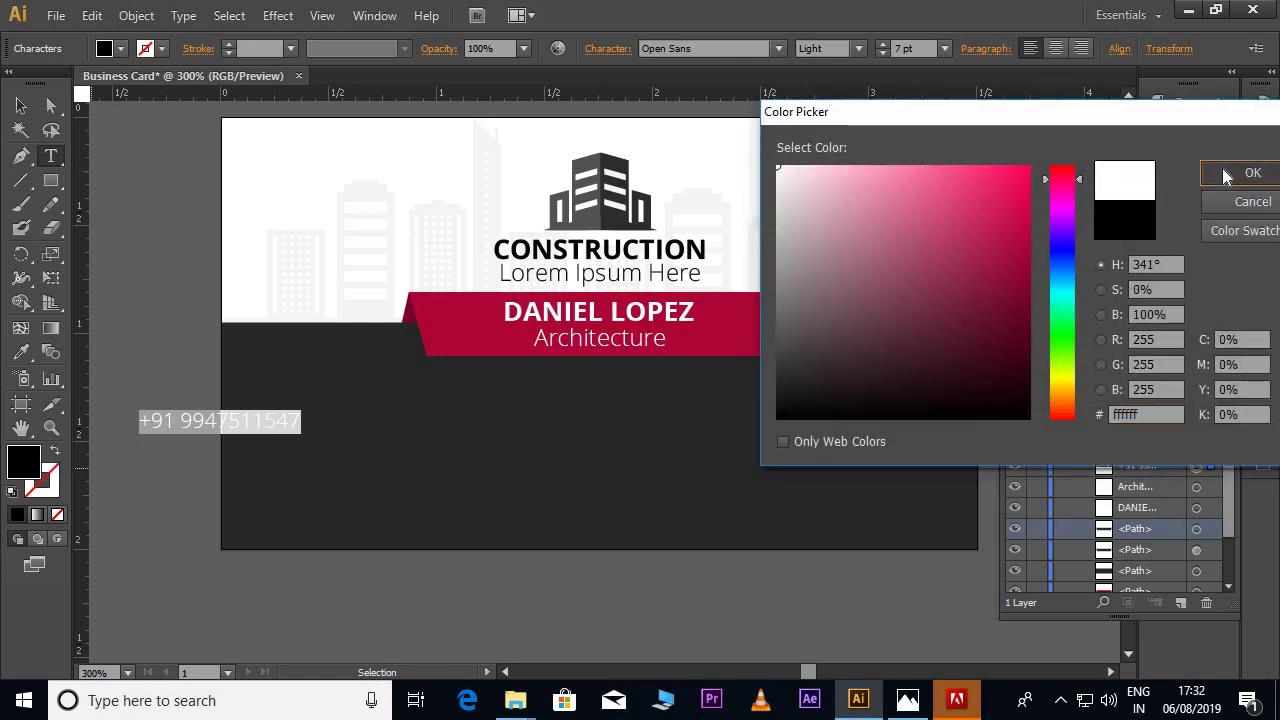
click(21, 105)
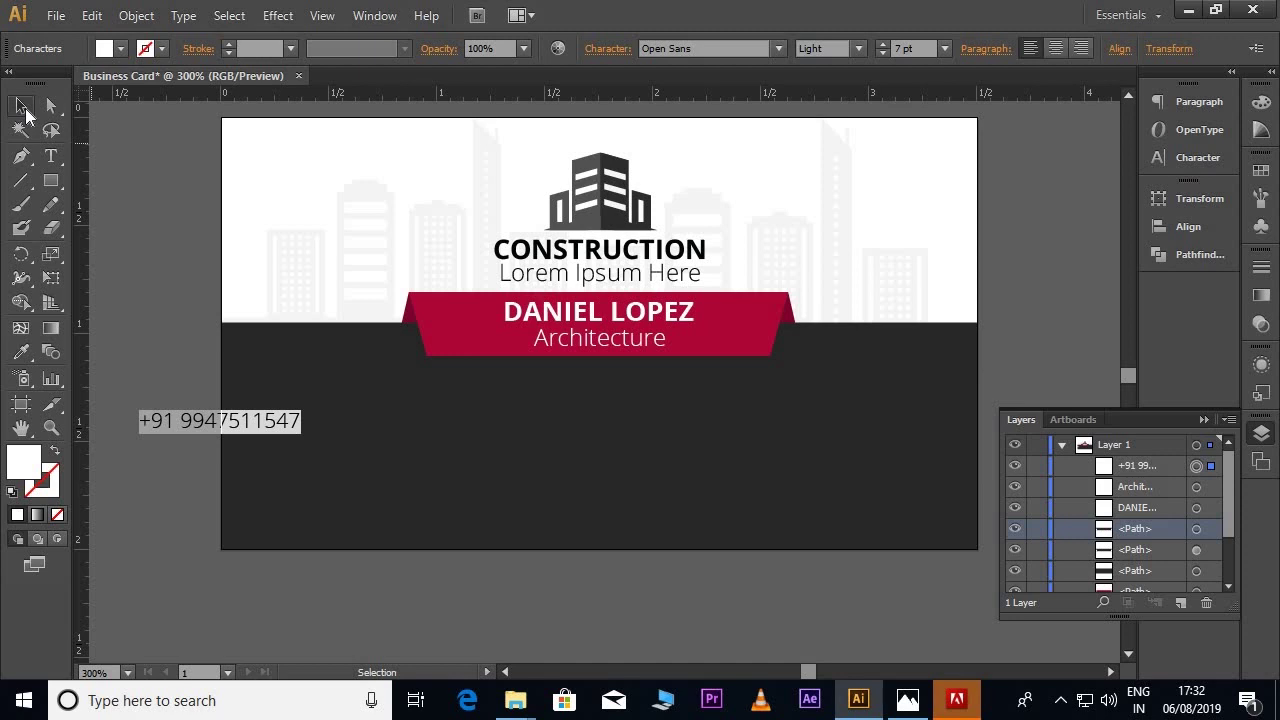
mouse_move(292, 432)
mouse_down()
mouse_move(338, 484)
mouse_move(400, 503)
mouse_up()
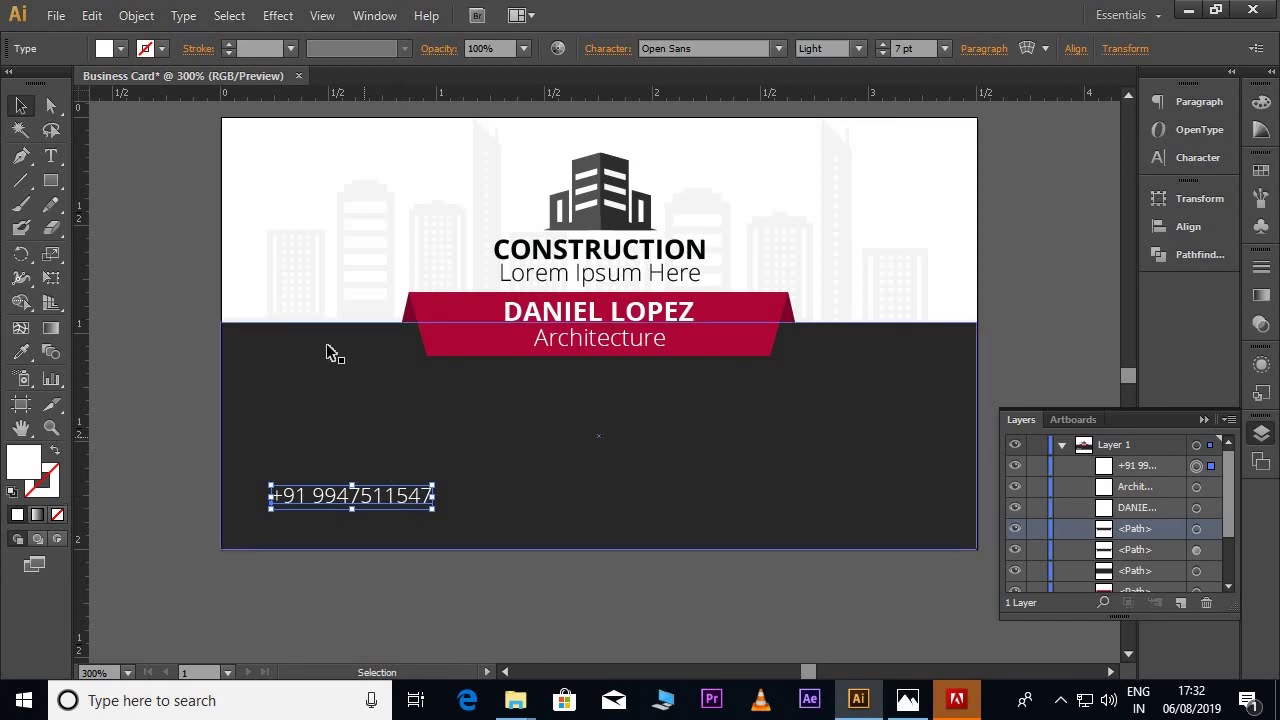
Step: Paste a copy of the phone number in front and slide it right along the same line
click(105, 18)
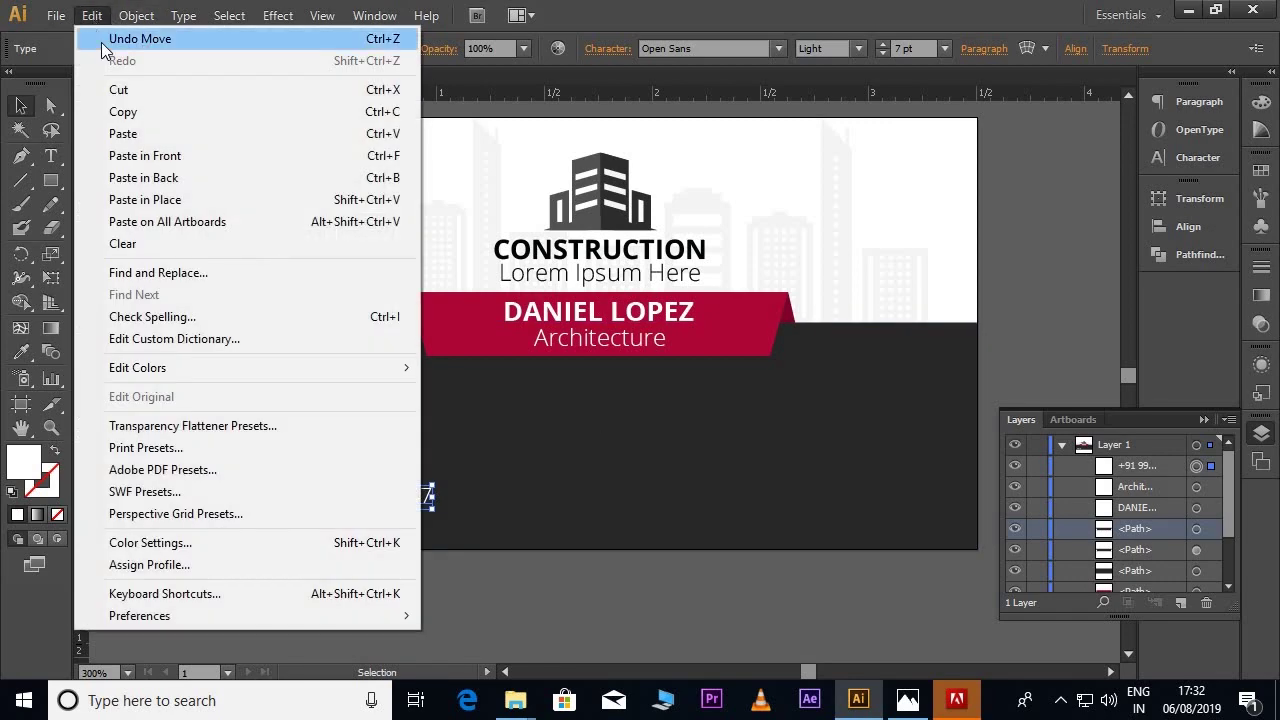
click(128, 112)
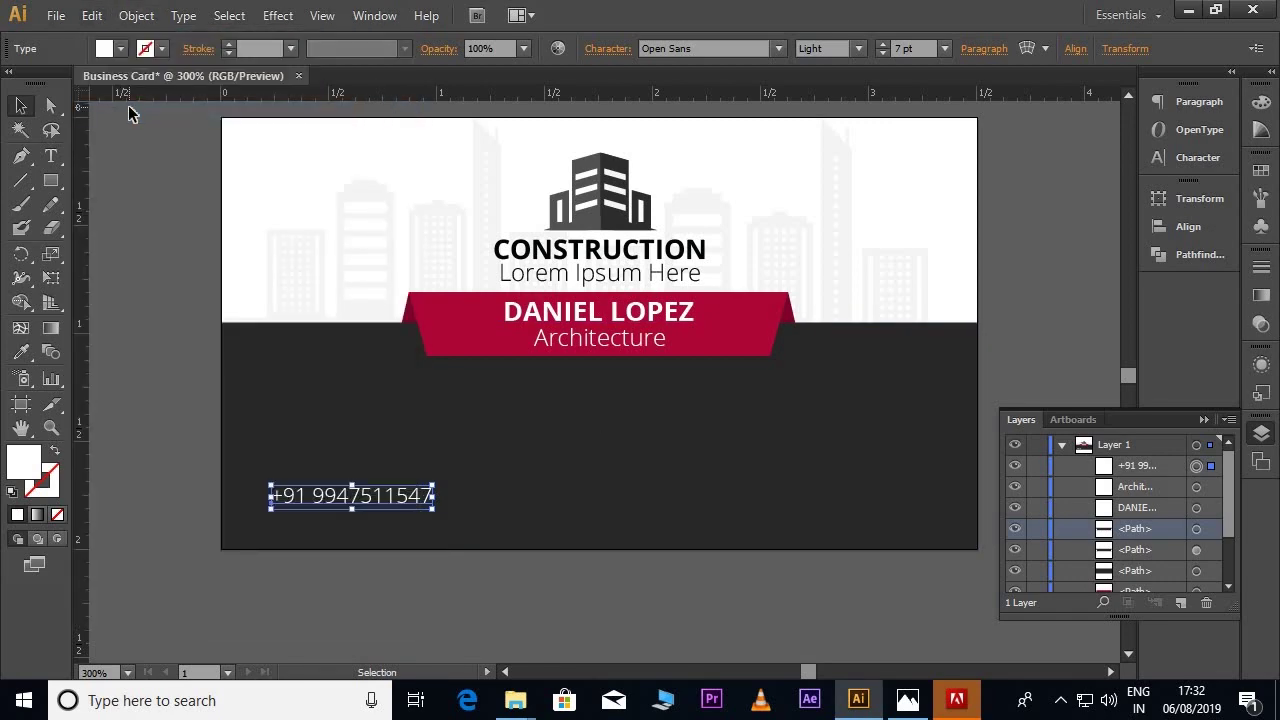
click(94, 20)
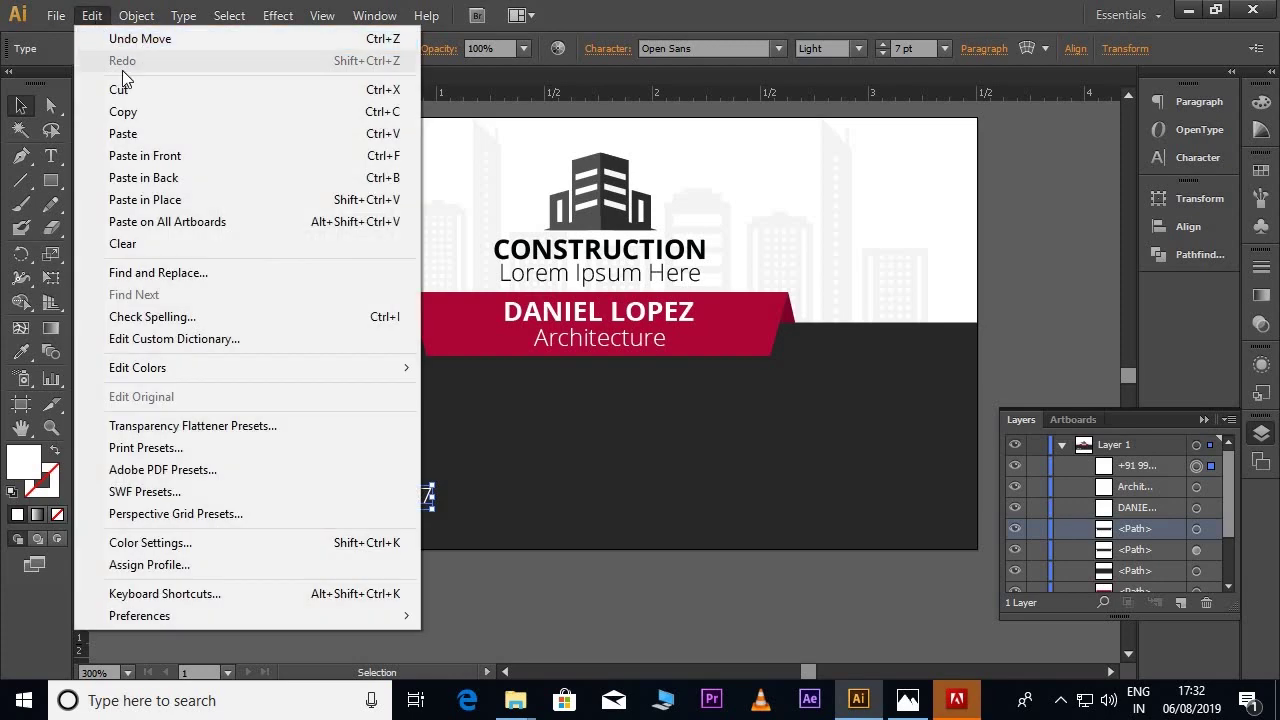
click(145, 157)
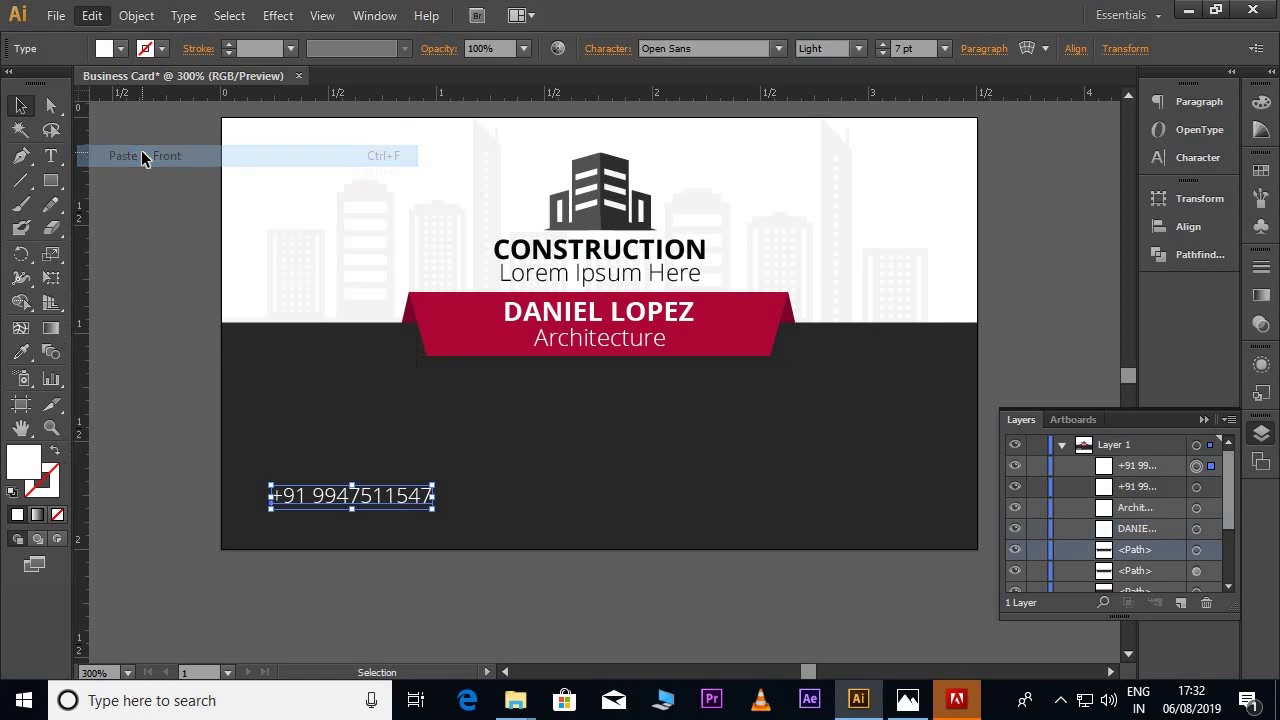
drag(395, 512, 596, 510)
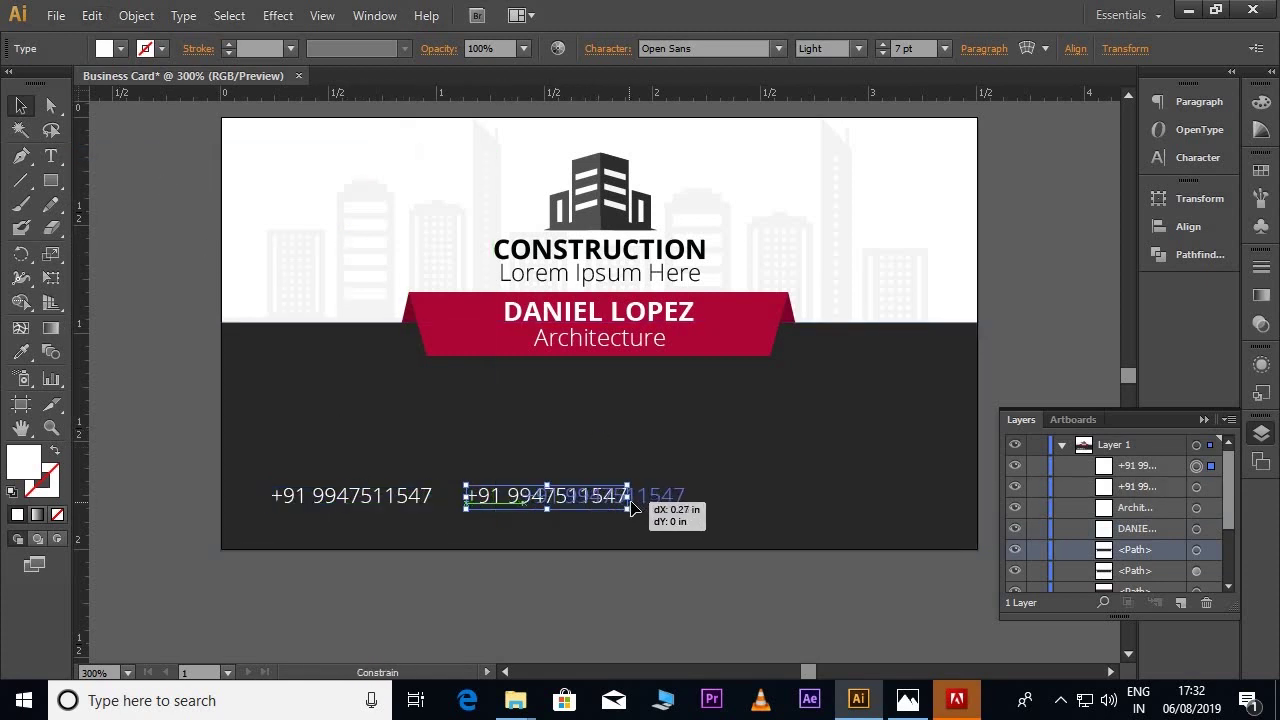
drag(596, 510, 642, 509)
key(t)
triple_click(615, 490)
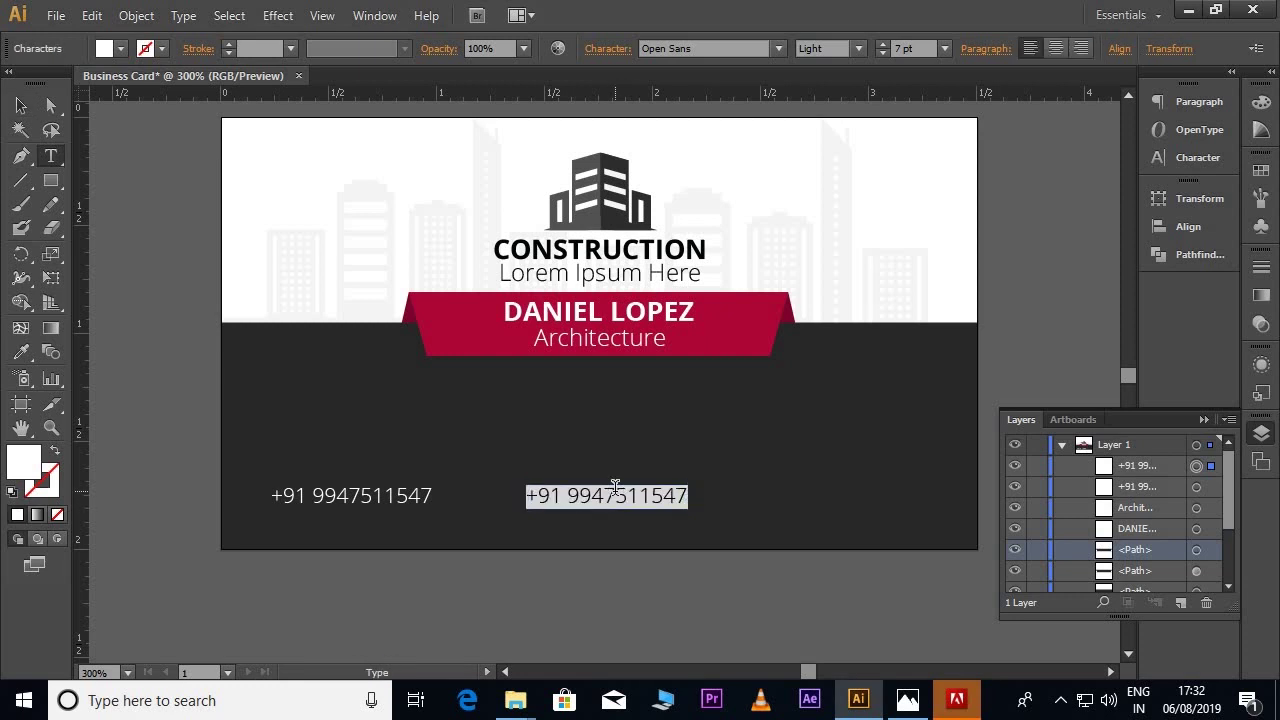
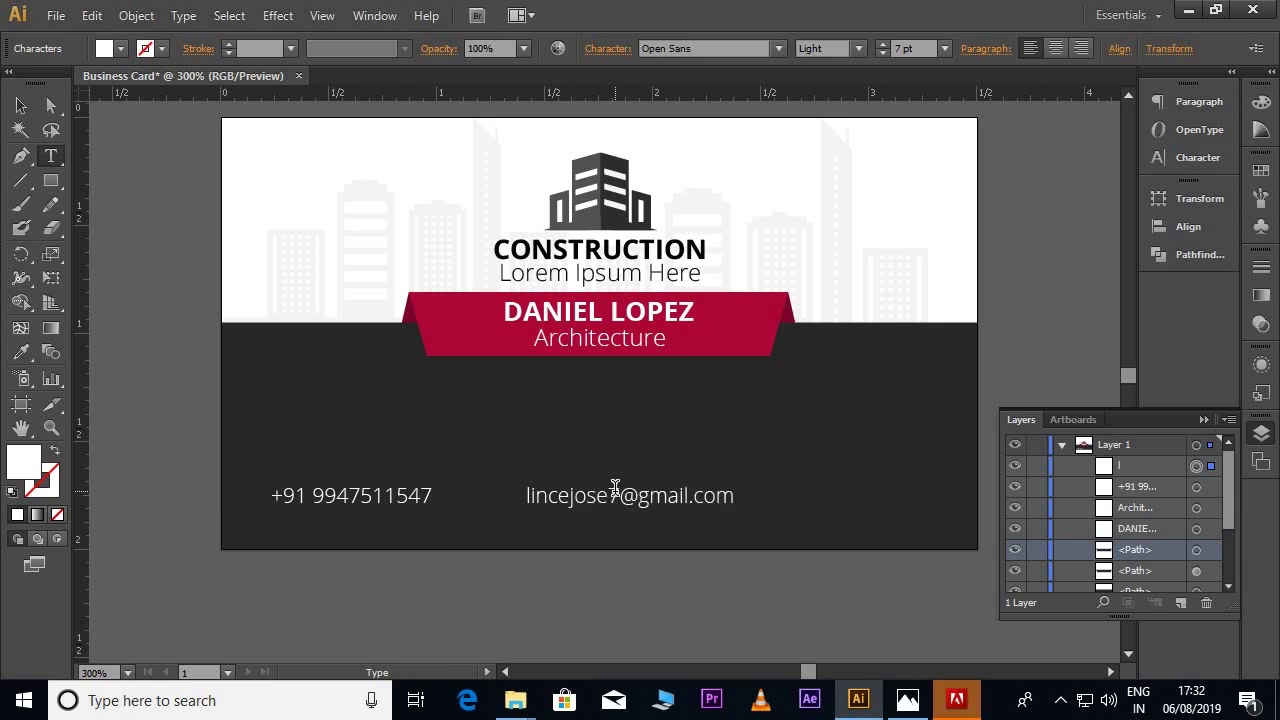
key(Escape)
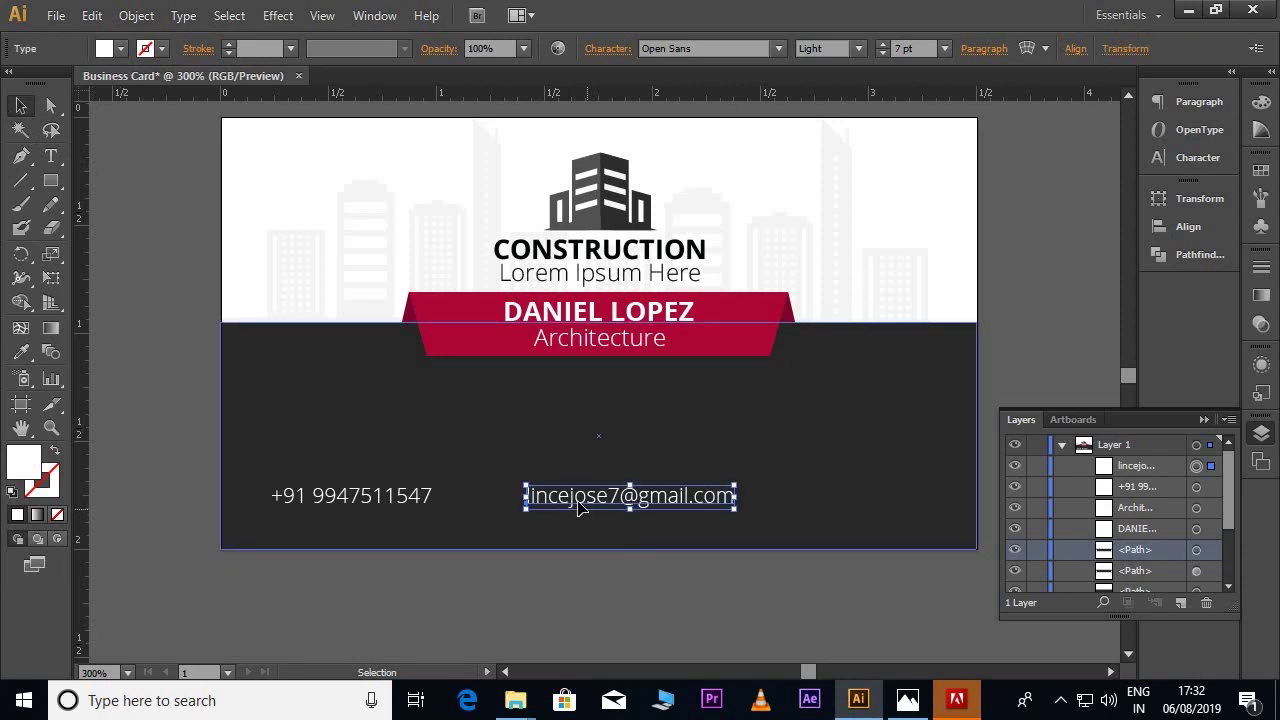
drag(580, 507, 818, 507)
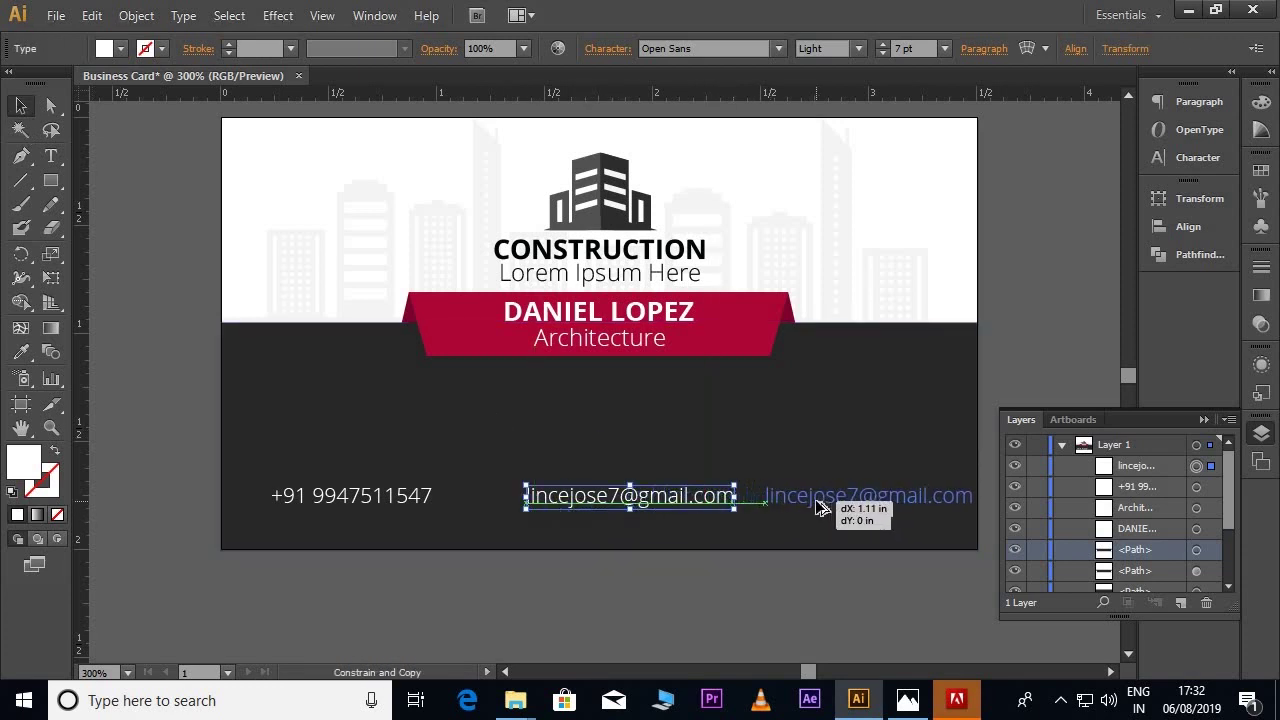
drag(818, 507, 818, 507)
double_click(808, 495)
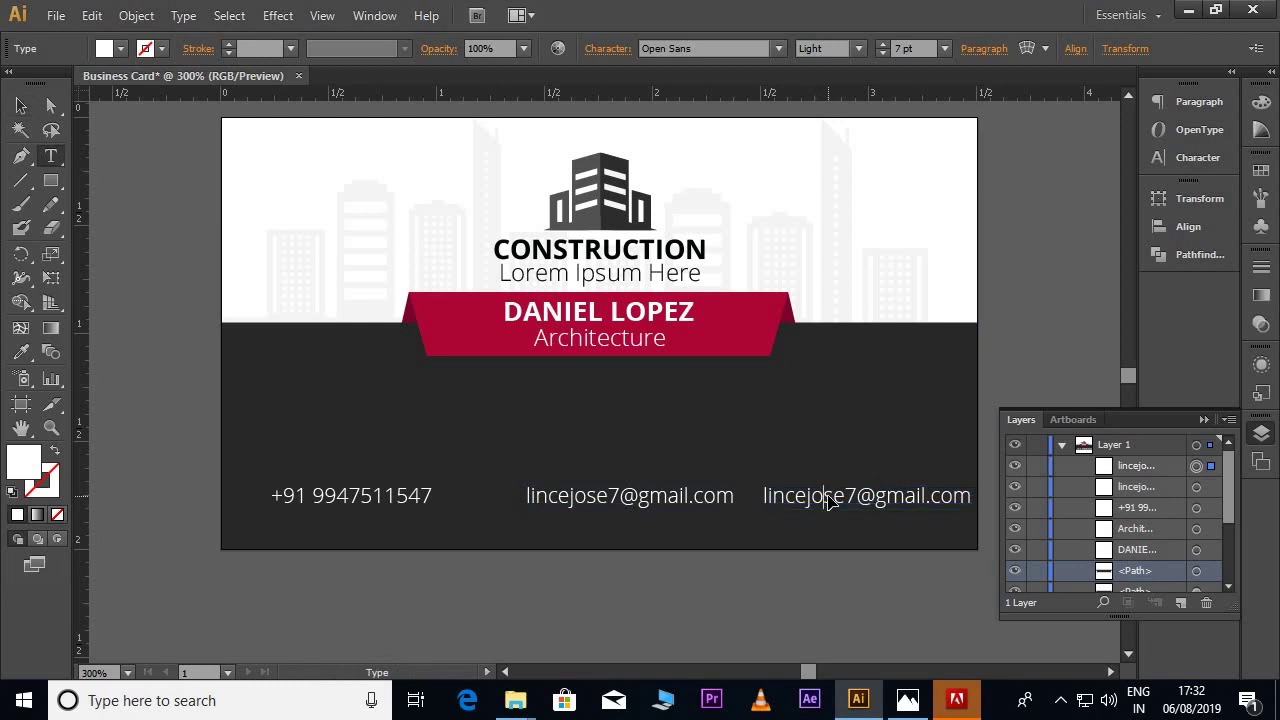
key(ctrl+a)
text(w)
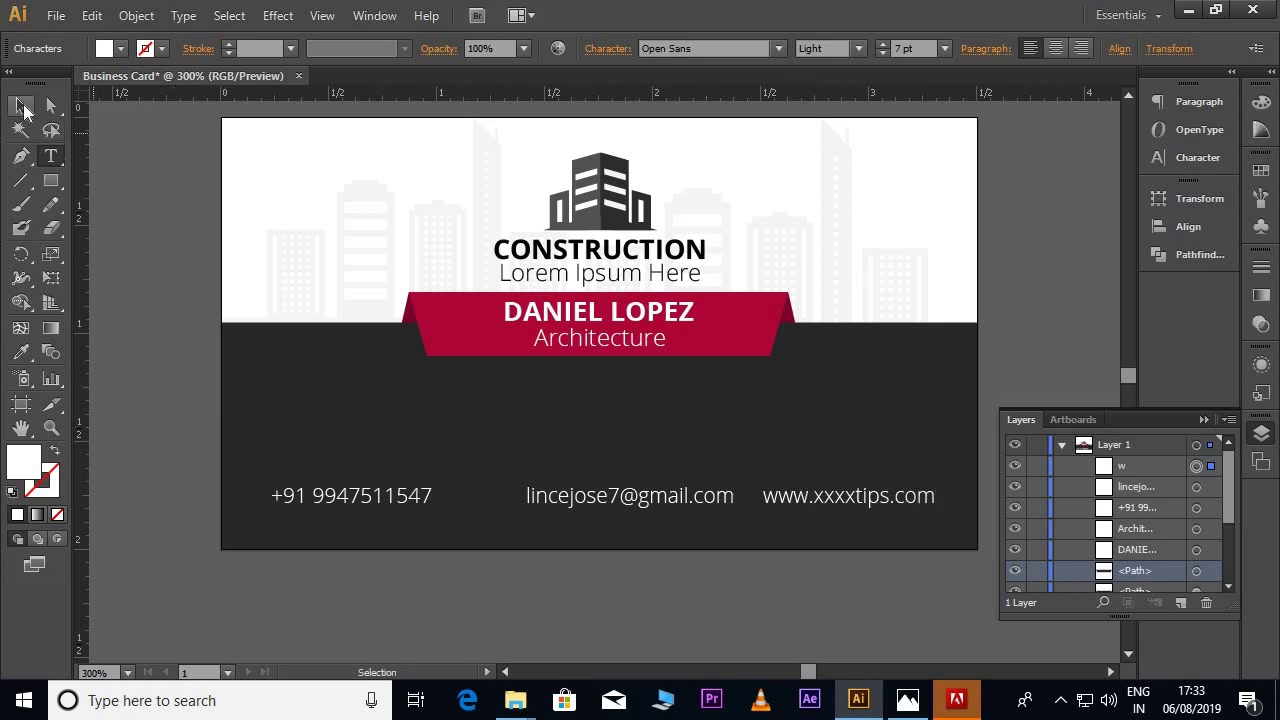
Step: Nudge the phone, email and web lines into an even row along the panel's bottom
click(21, 105)
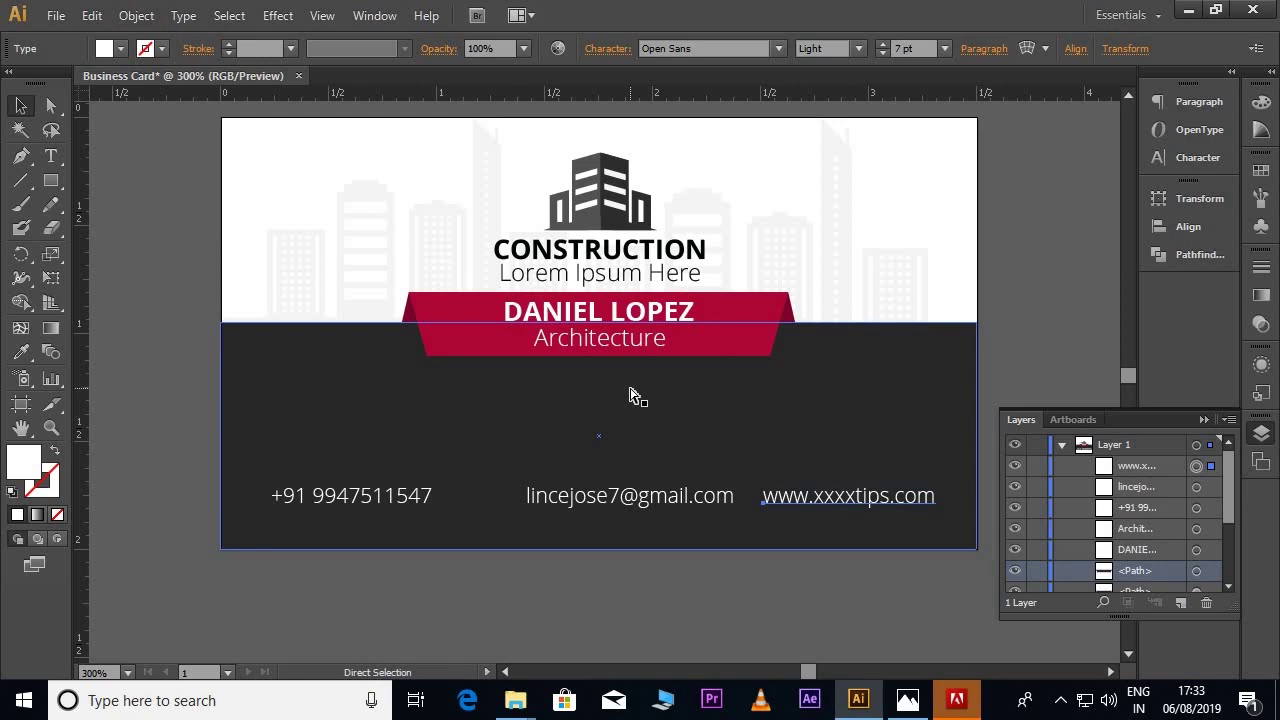
click(671, 500)
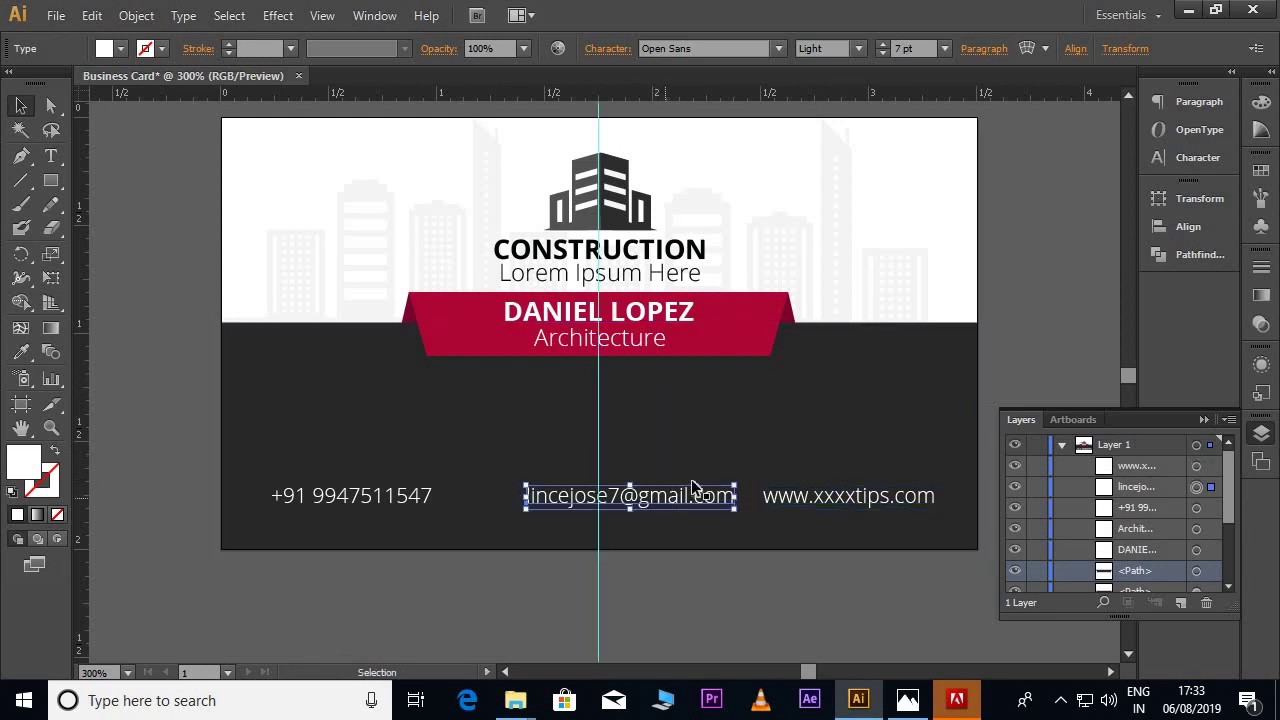
key(Left)
key(Left)
key(Left)
key(Left)
key(Left)
key(Left)
key(Left)
click(912, 497)
key(Left)
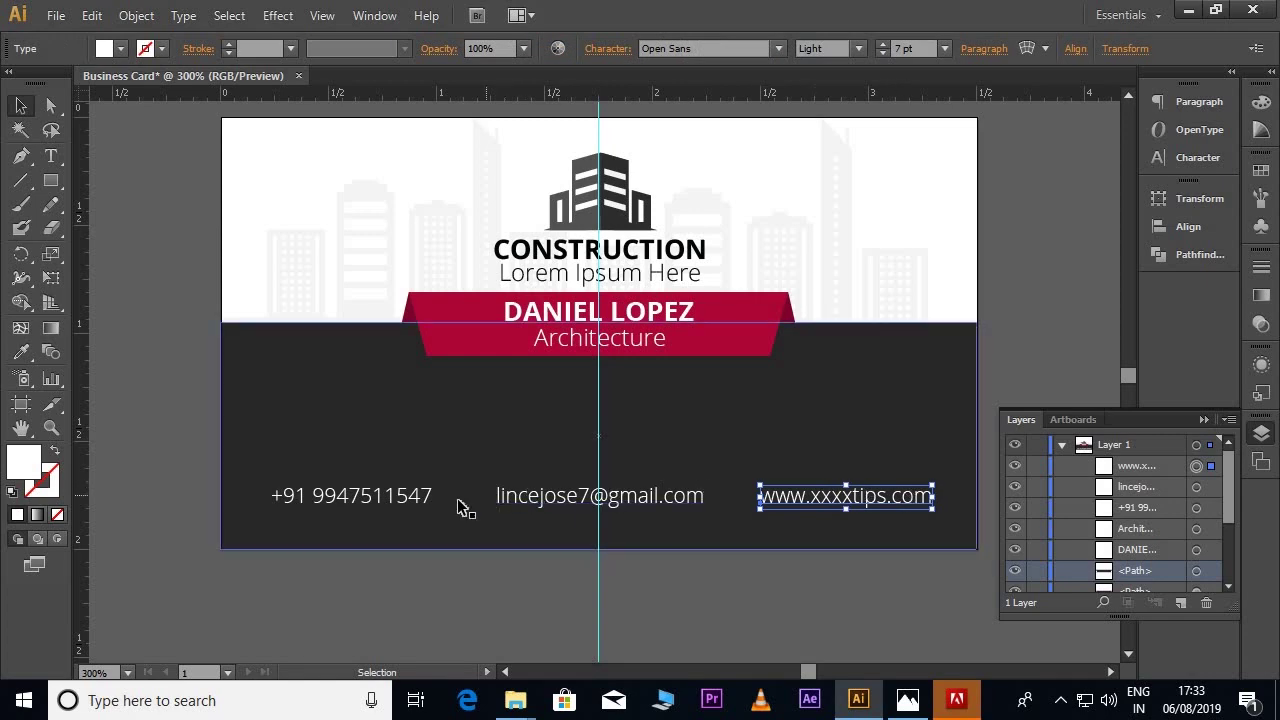
click(410, 505)
key(Left)
key(Left)
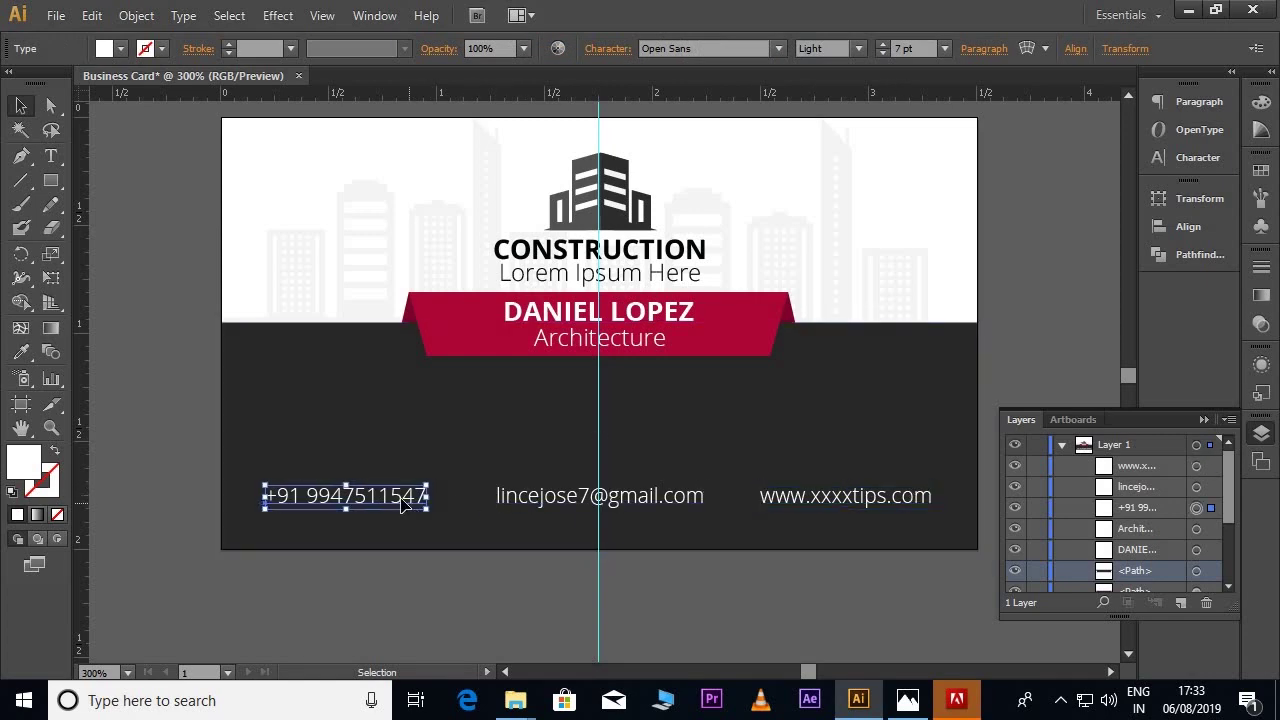
click(360, 423)
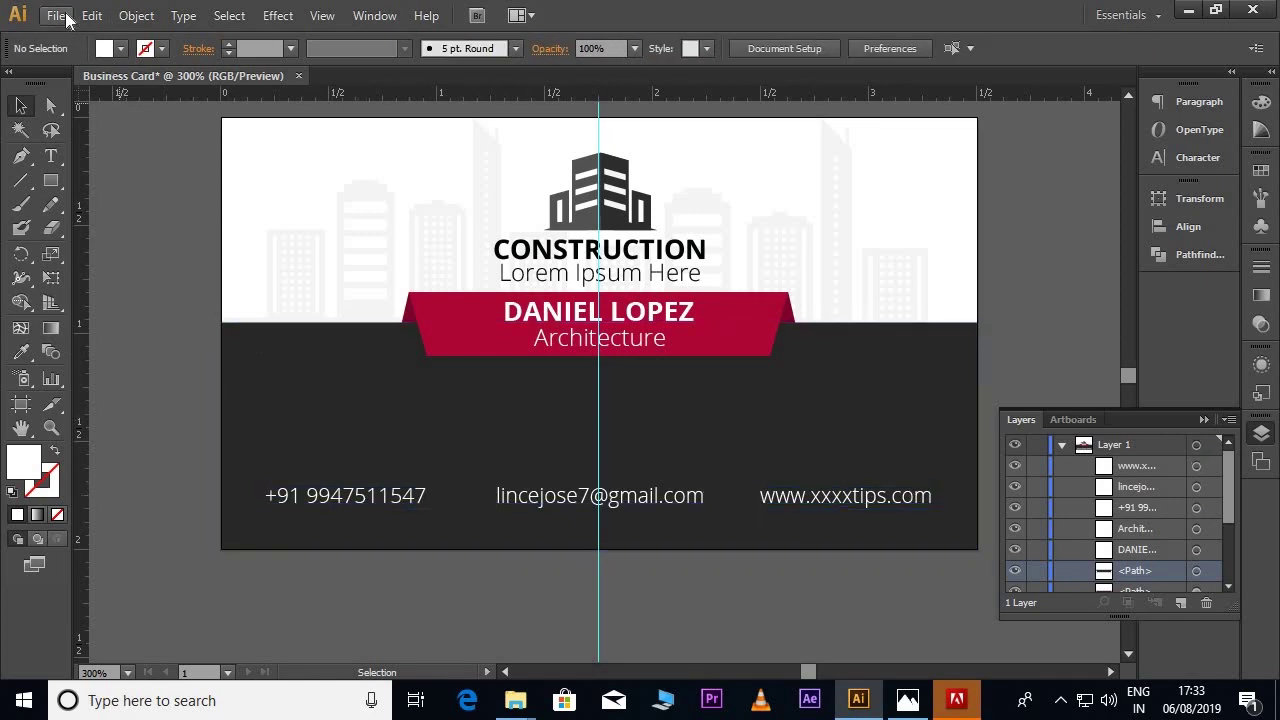
Step: Place mob.eps and position the phone icon above the phone number
click(57, 16)
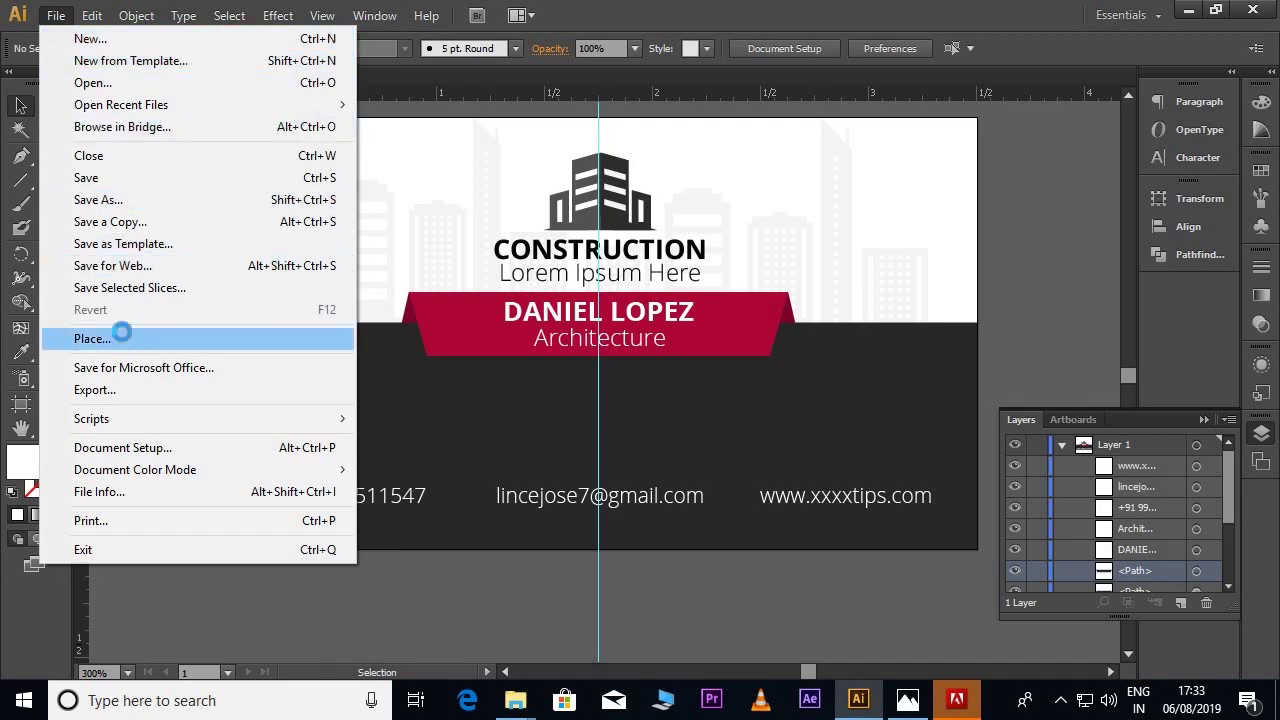
click(92, 339)
double_click(145, 158)
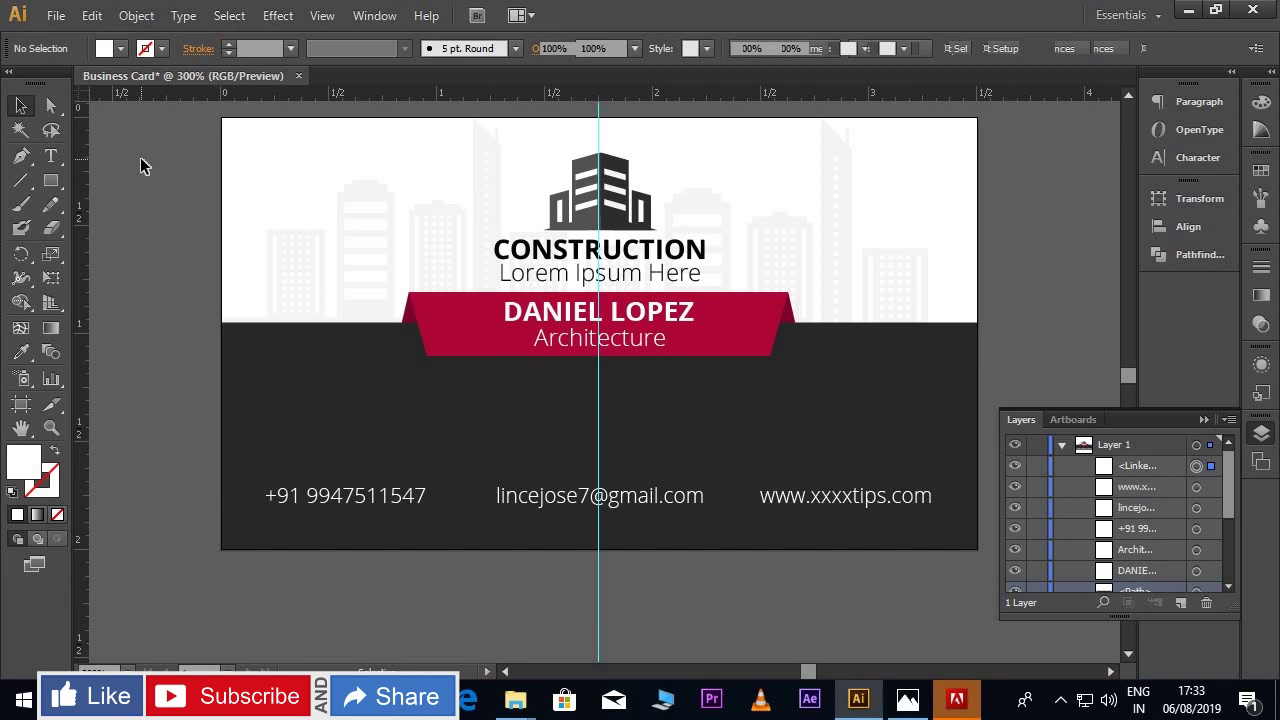
drag(618, 388, 365, 433)
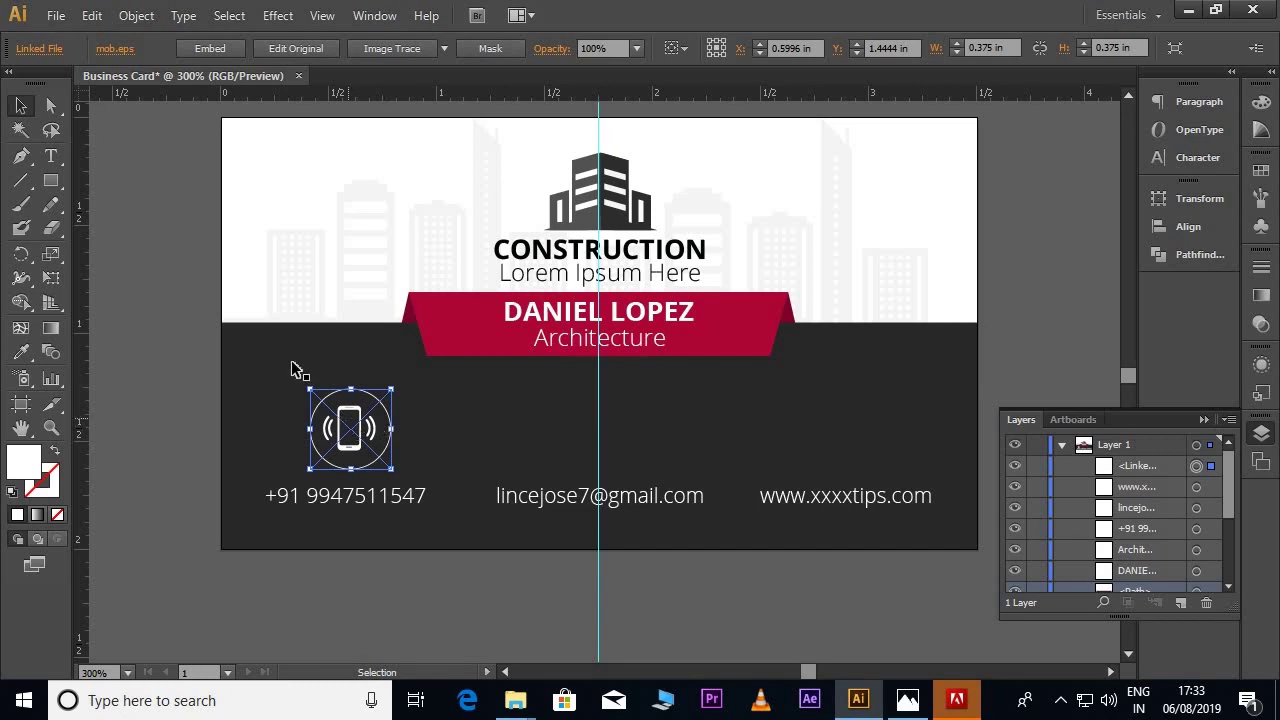
Step: Place eml.eps and line the envelope icon up above the email address
click(56, 16)
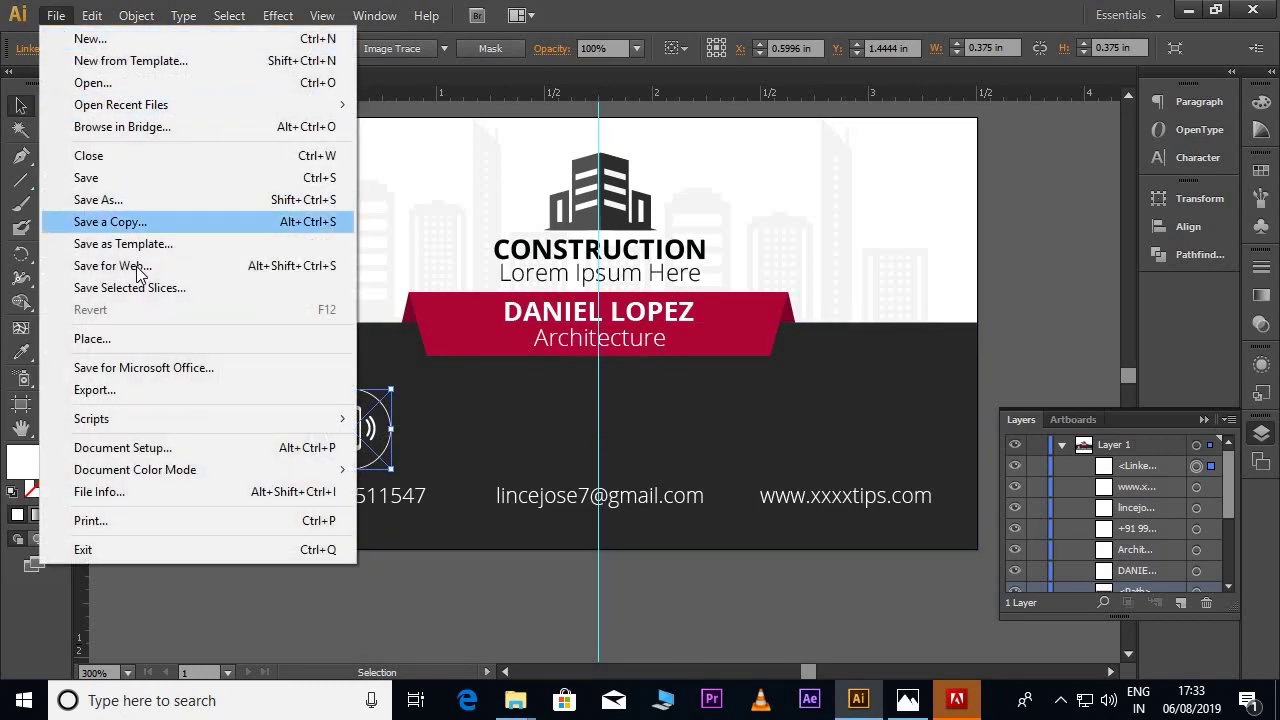
click(132, 338)
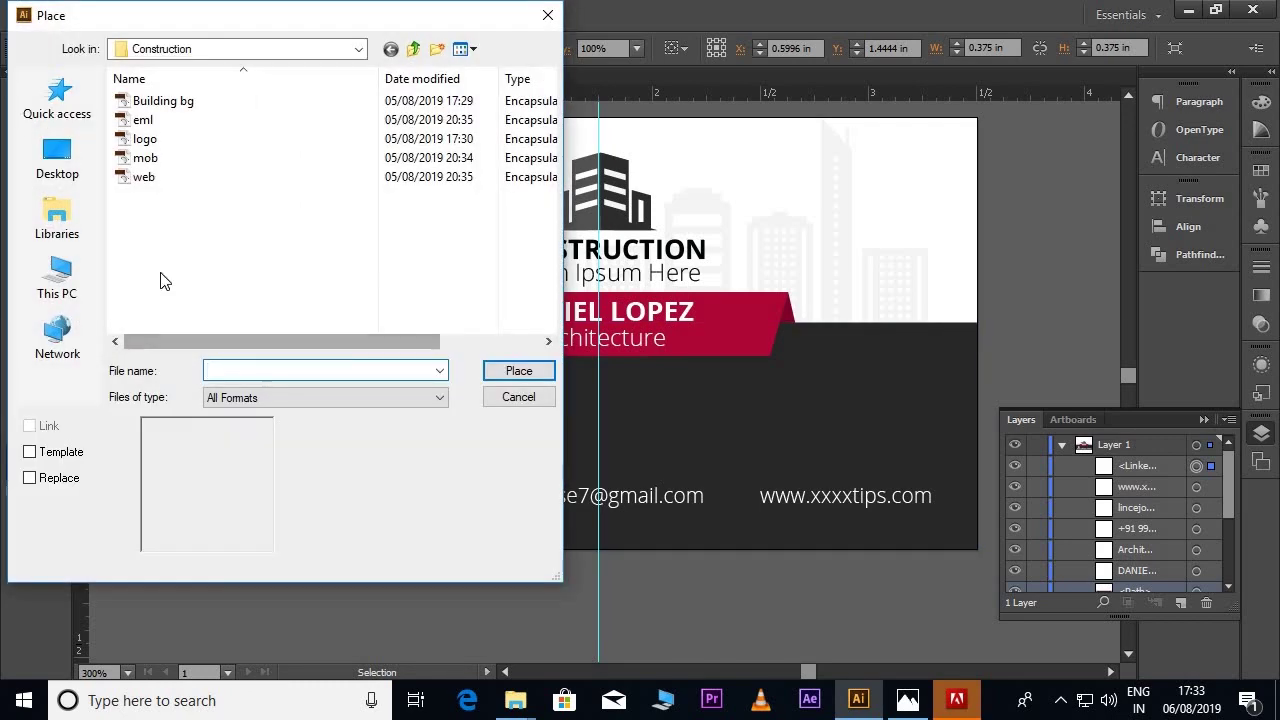
double_click(136, 121)
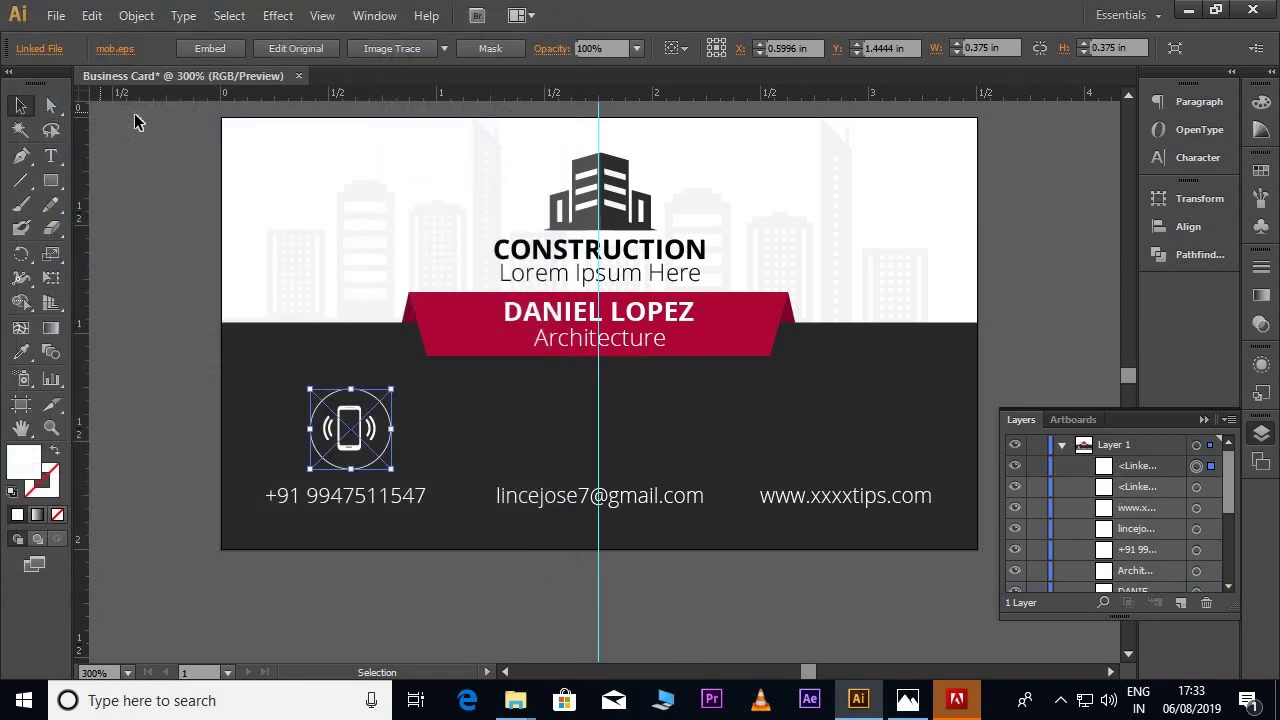
drag(625, 399, 606, 425)
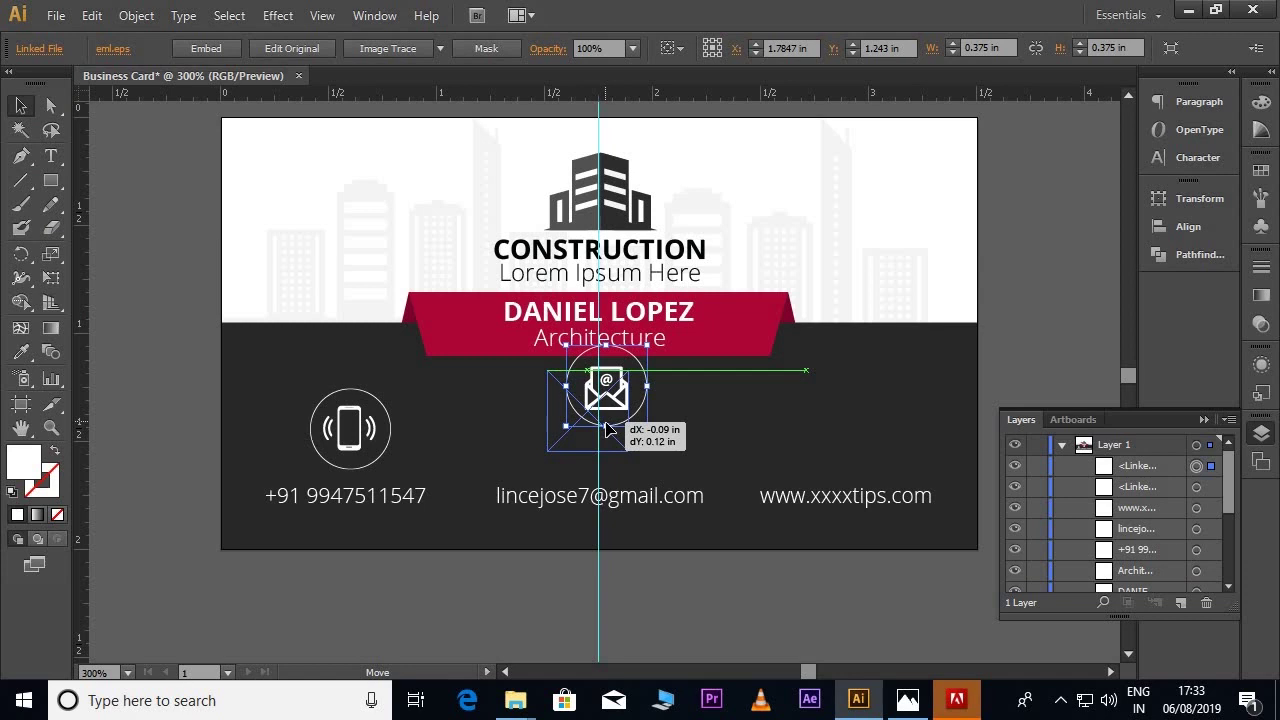
drag(606, 425, 612, 444)
key(Right)
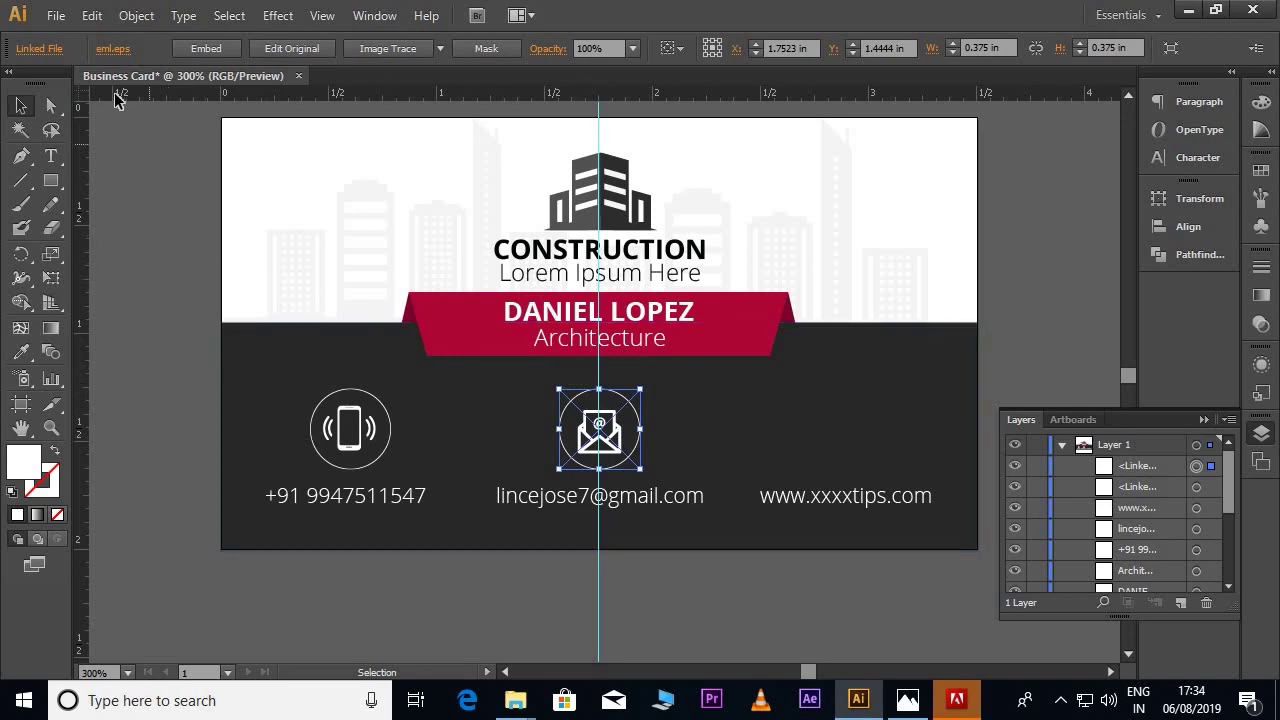
Step: Place web.eps and set the globe icon above the web address
click(70, 15)
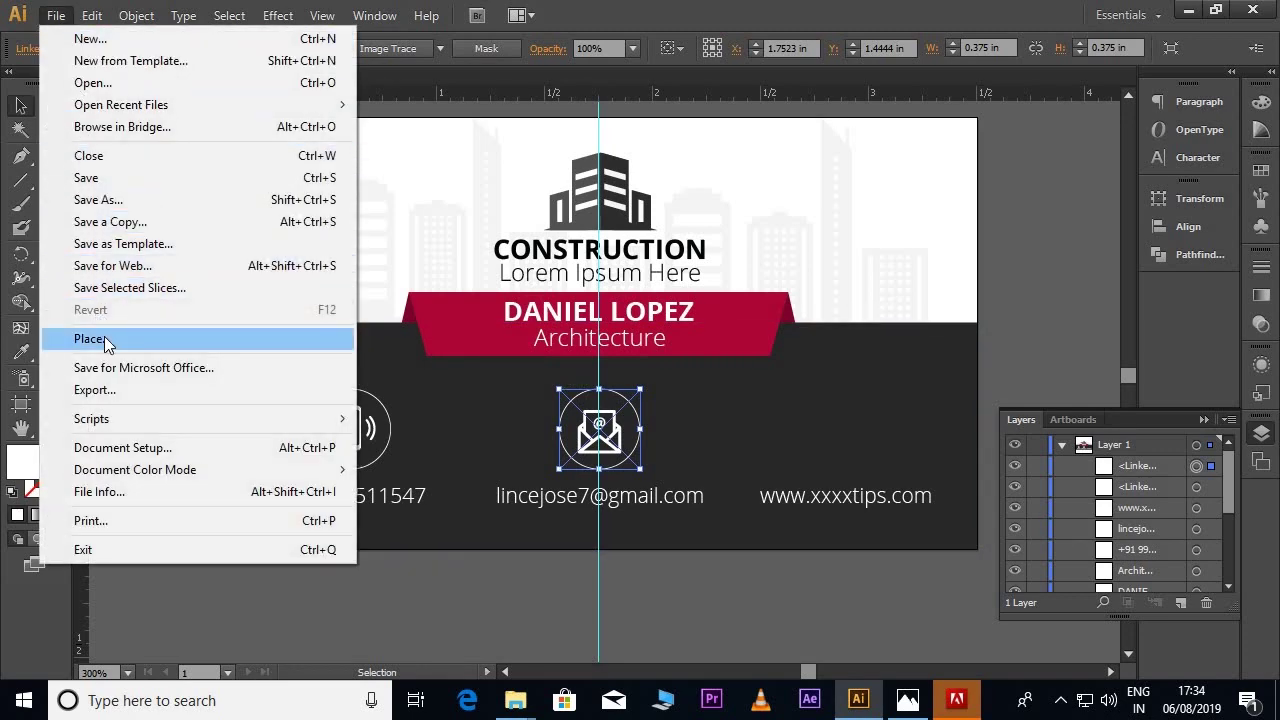
click(104, 337)
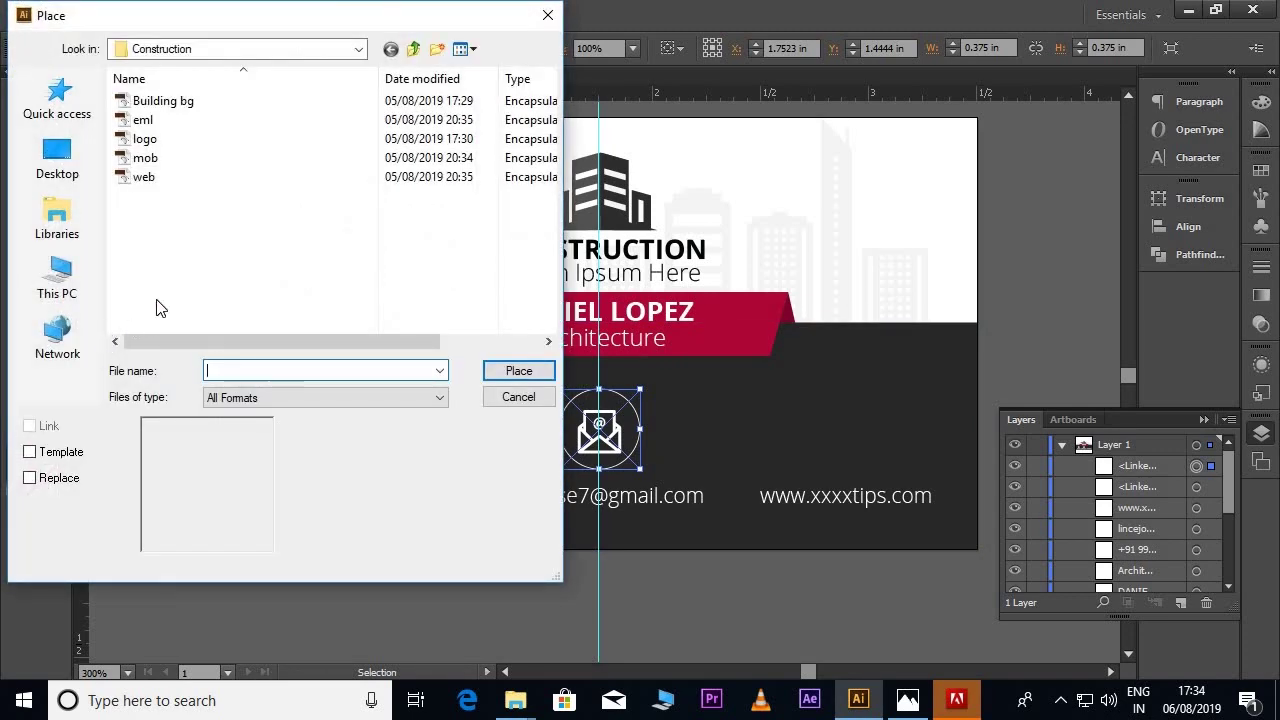
double_click(143, 180)
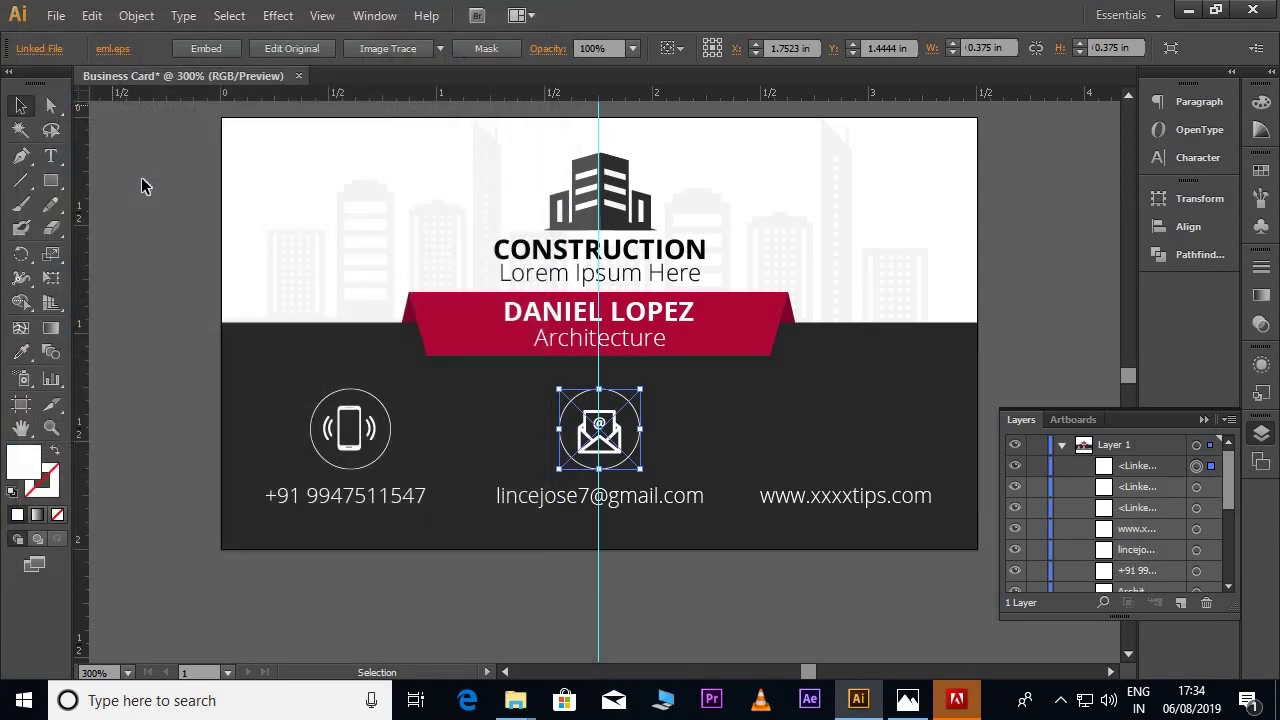
mouse_move(616, 383)
mouse_down()
mouse_move(827, 427)
mouse_move(846, 418)
mouse_up()
key(Right)
key(Right)
key(Right)
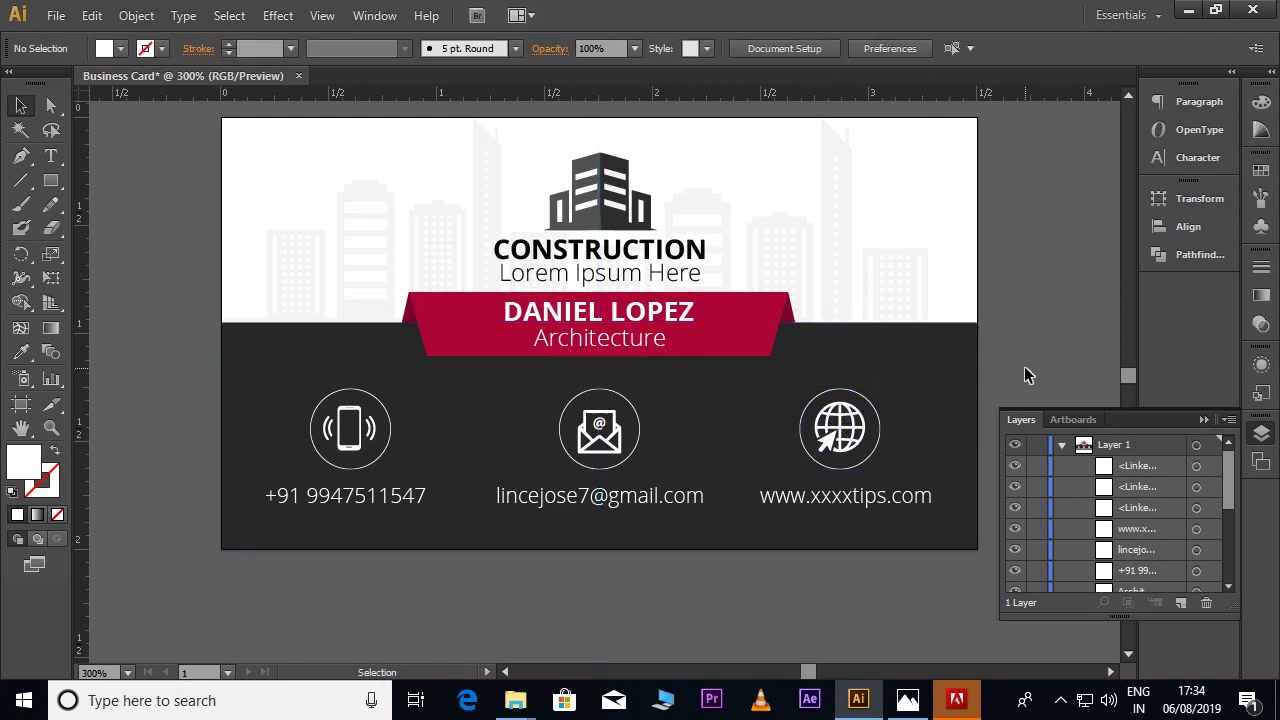
key(Right)
click(1054, 359)
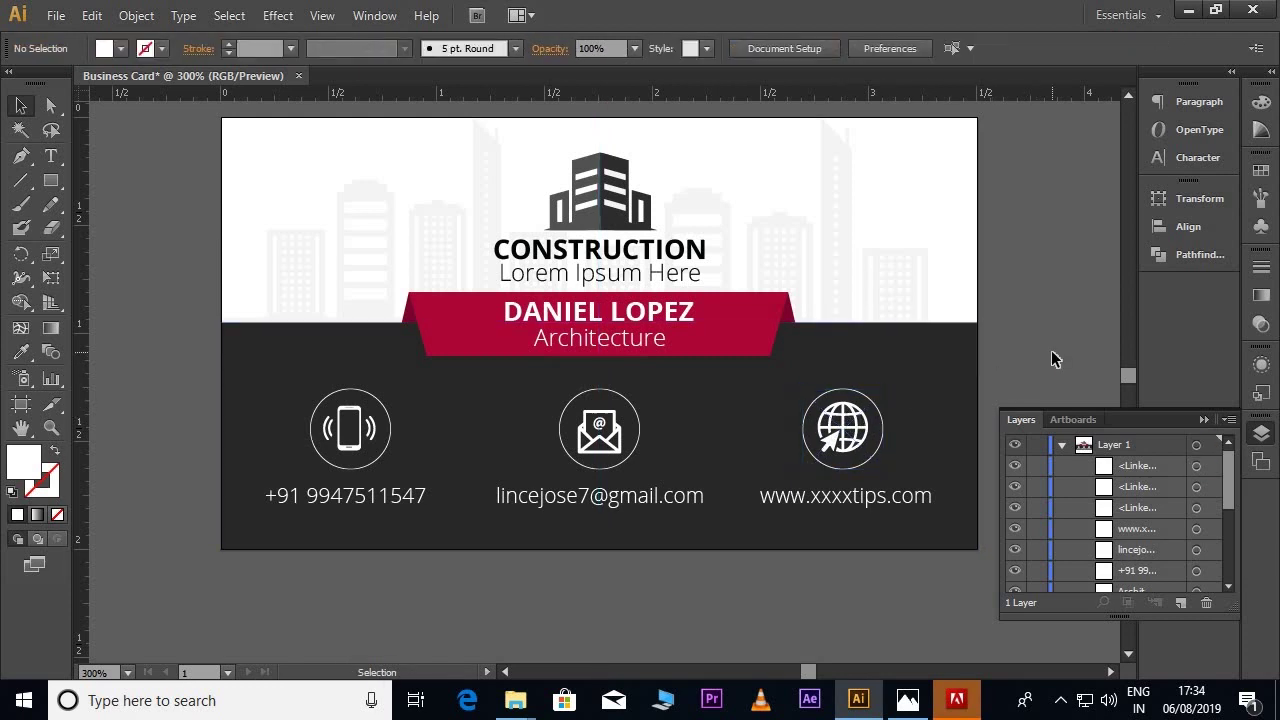
Step: Save the card as Business Card.pdf in Adobe PDF format
scroll(1070, 380, up, 1)
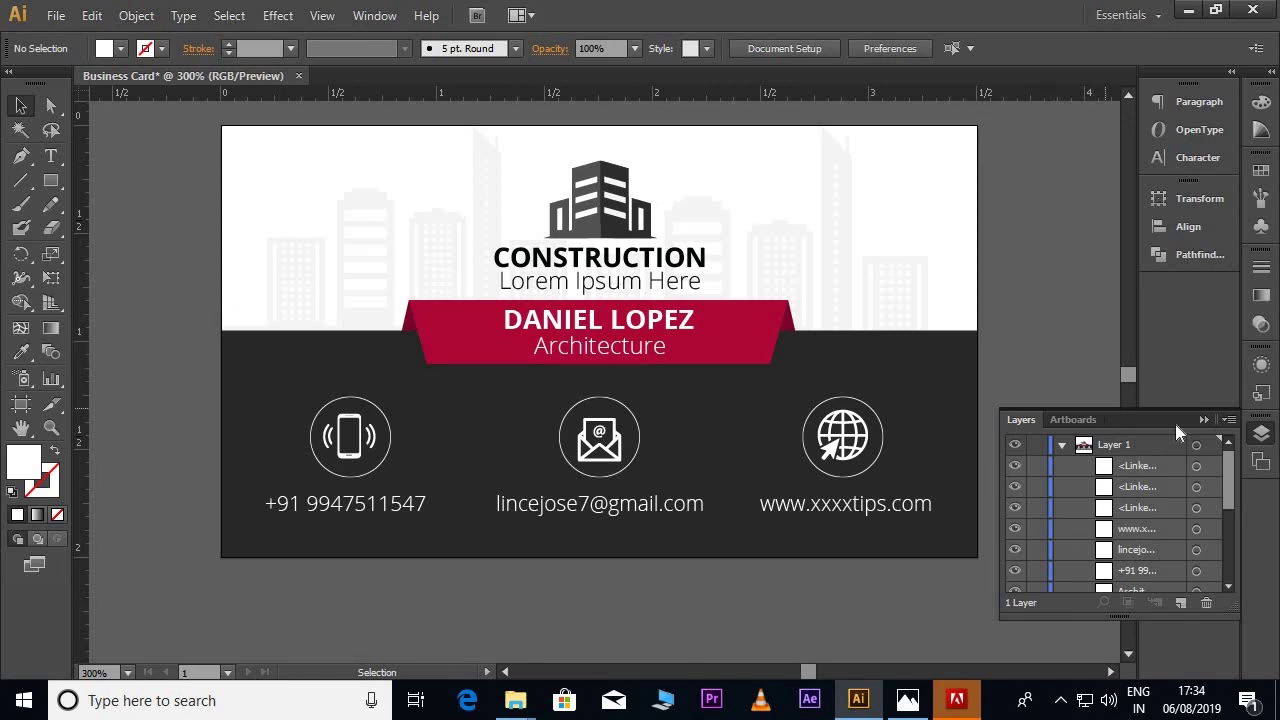
click(1203, 421)
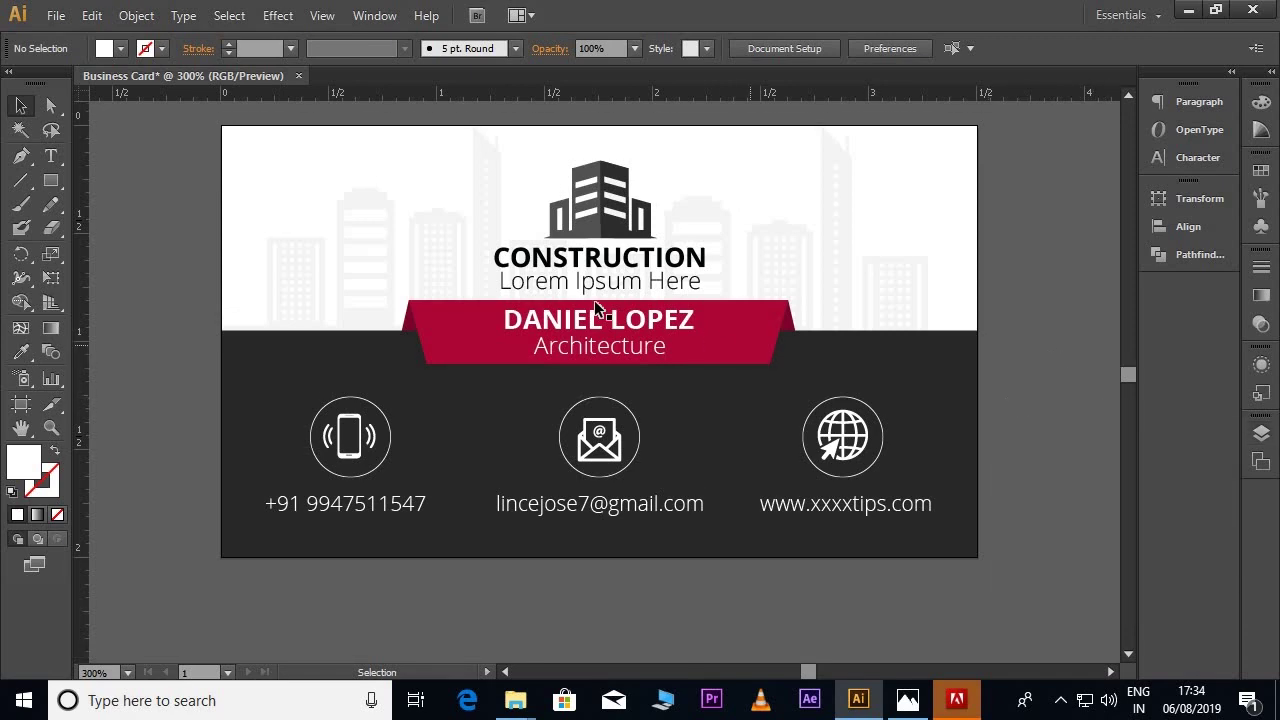
click(58, 17)
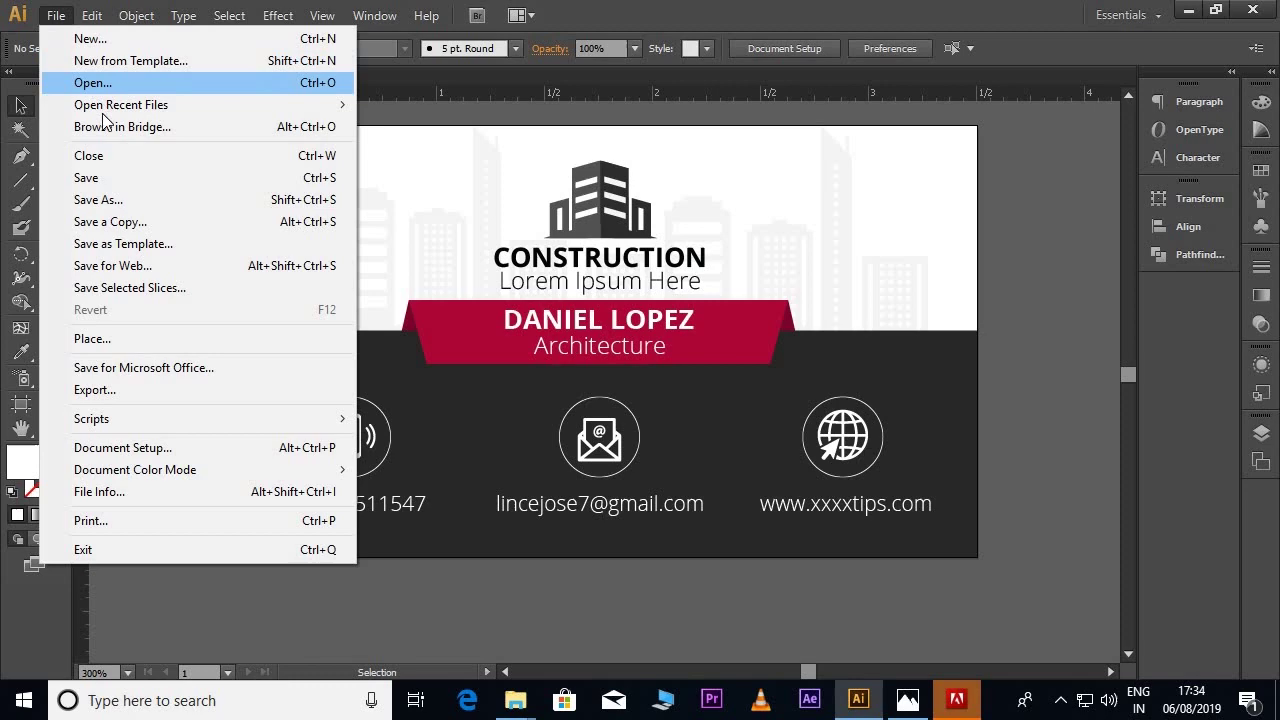
click(106, 200)
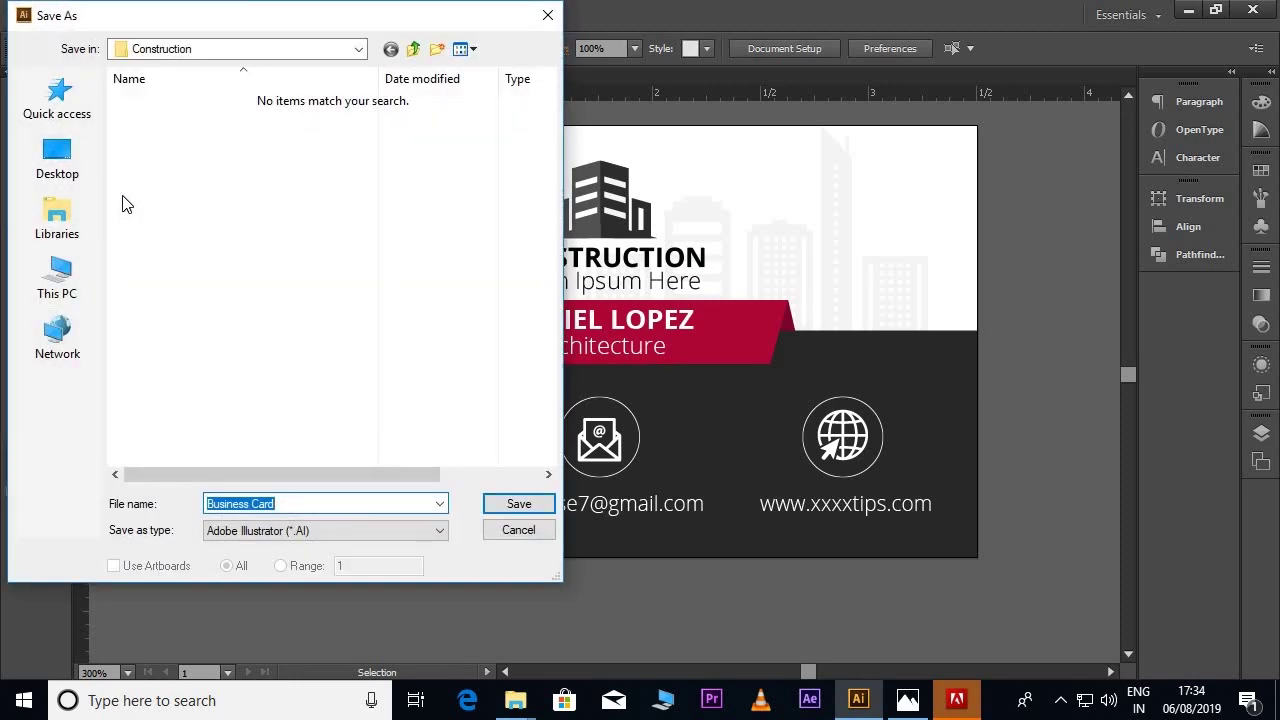
click(376, 531)
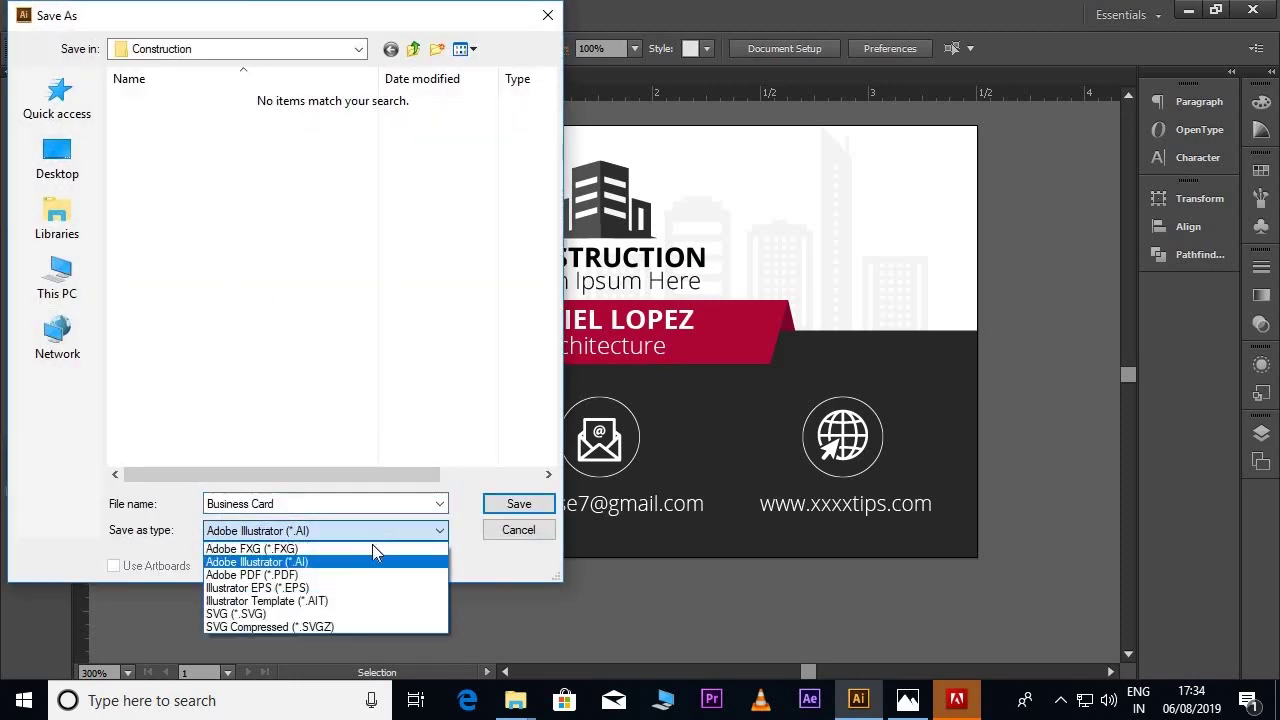
click(375, 577)
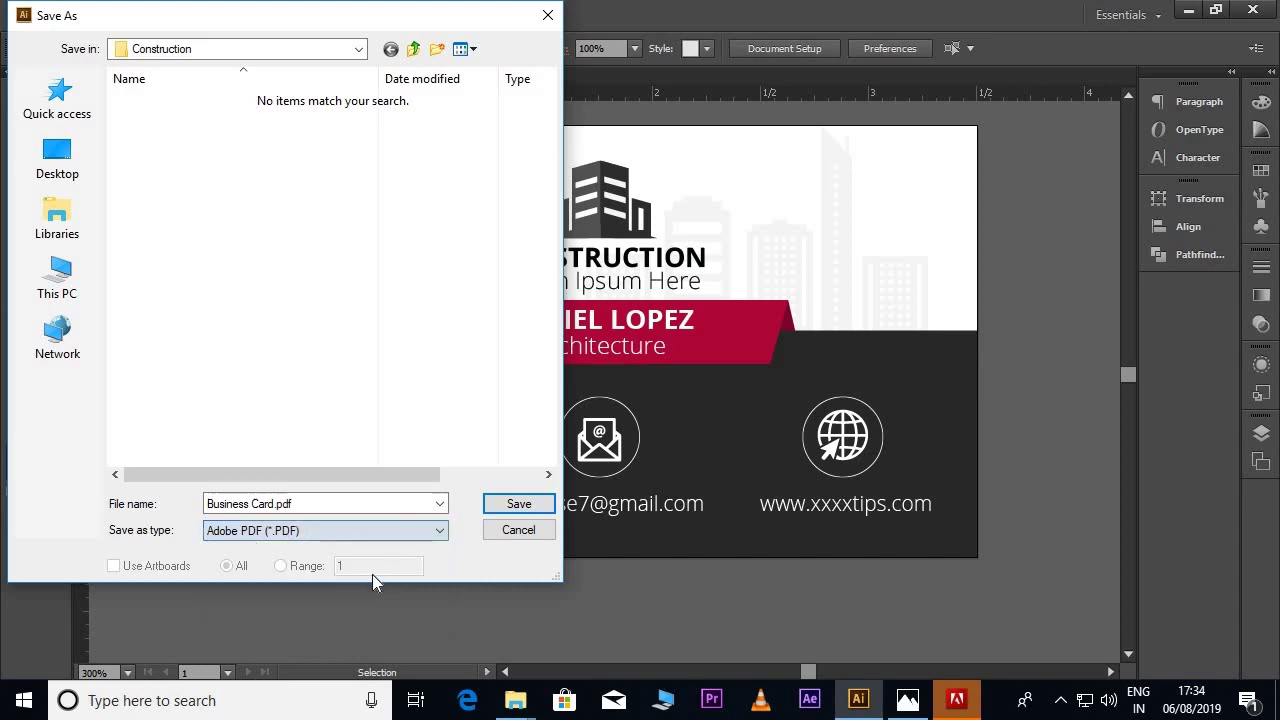
click(500, 508)
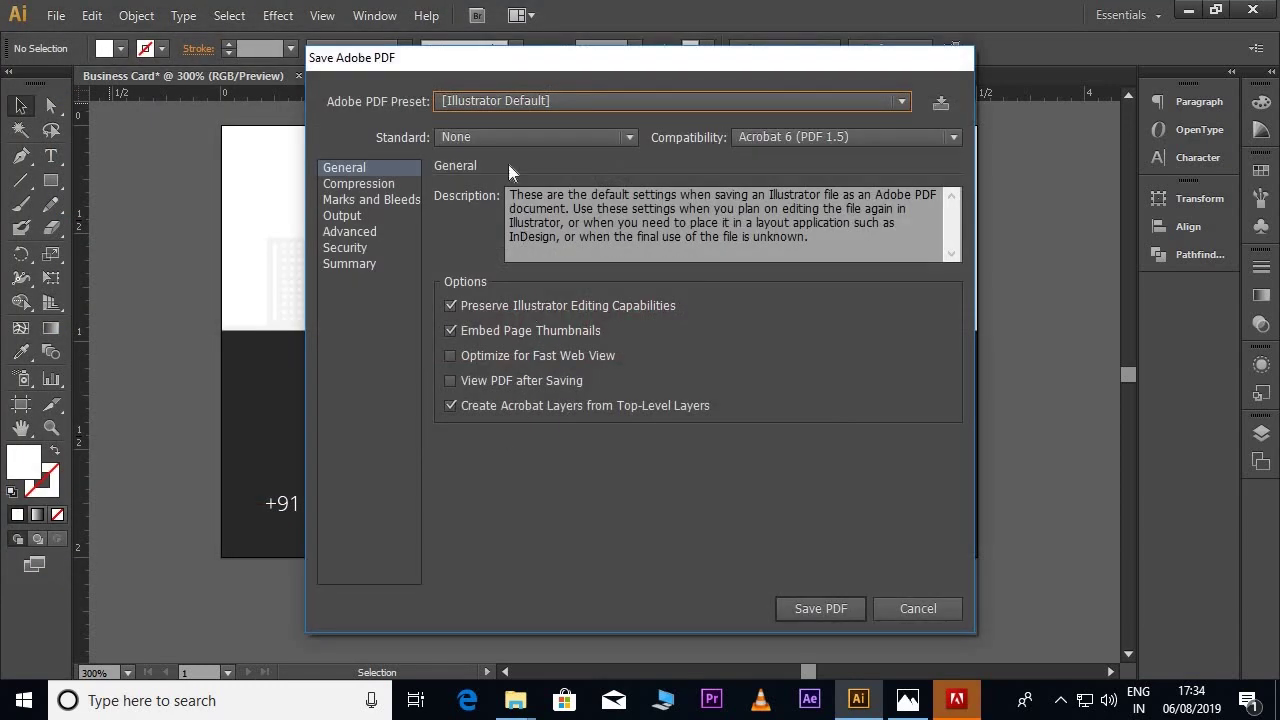
Step: Use the Press Quality preset with Maximum colour and grayscale image quality, and write the PDF
click(494, 99)
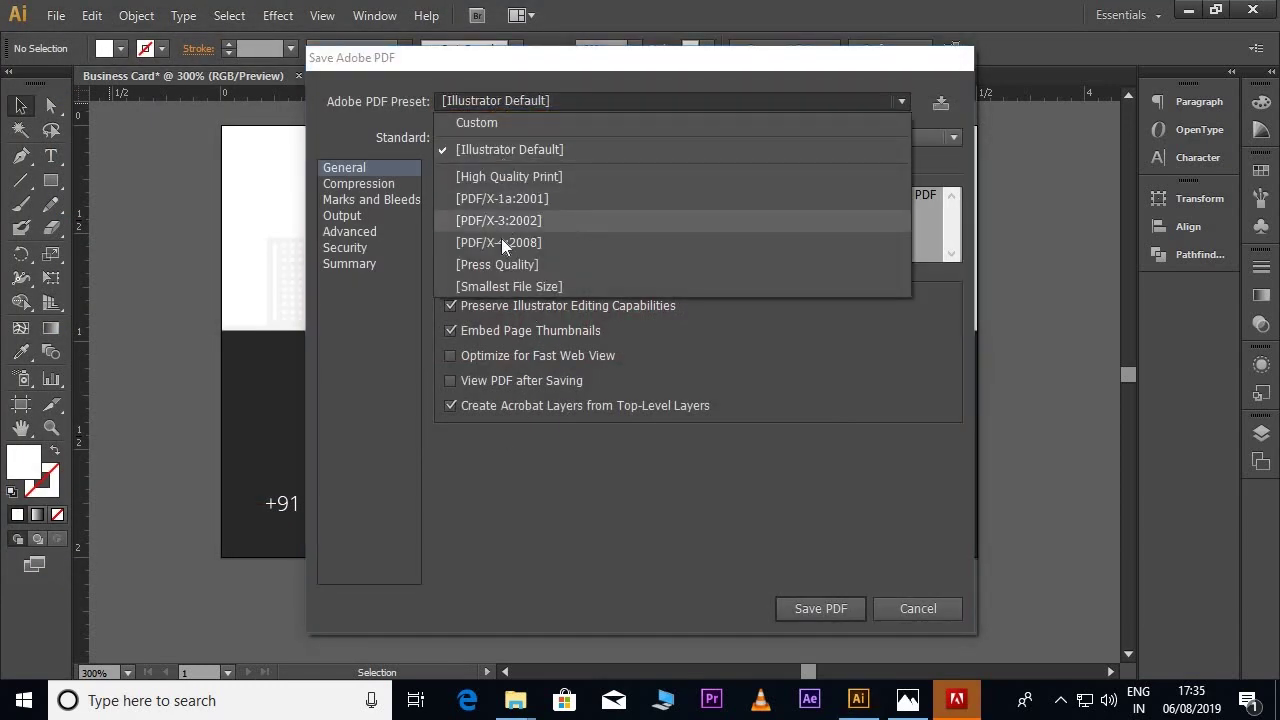
click(501, 264)
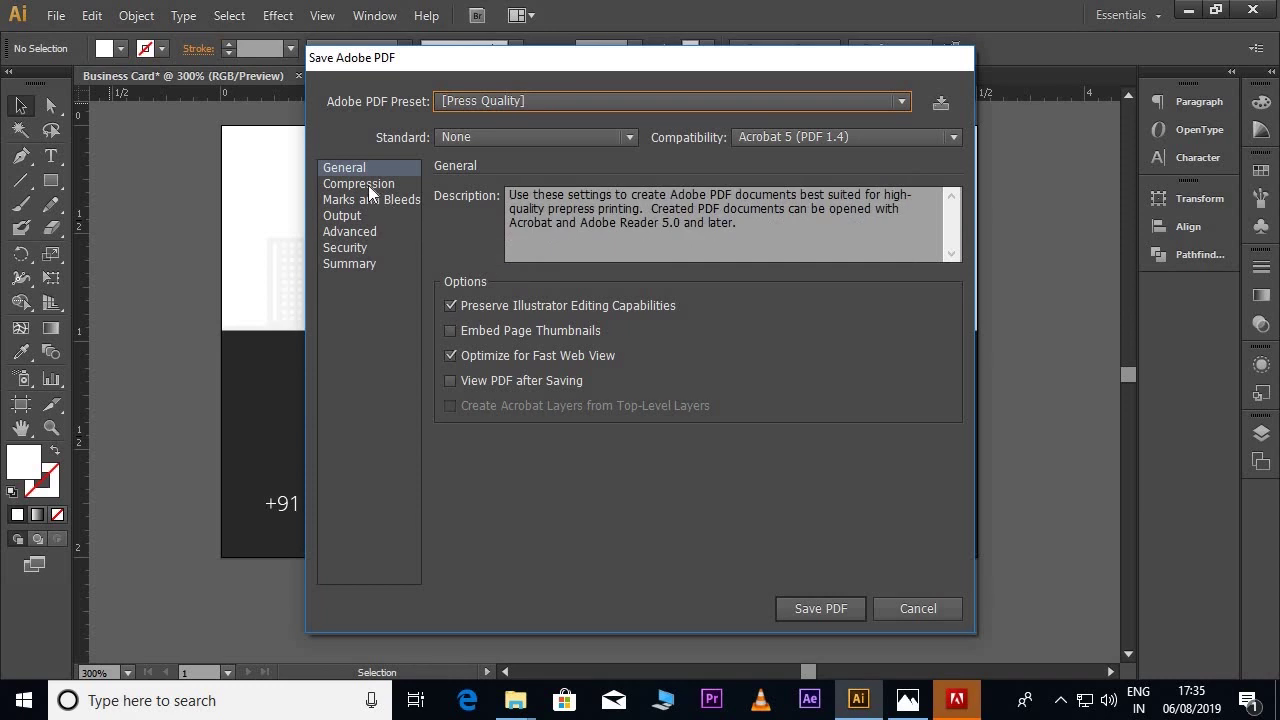
click(368, 186)
click(609, 282)
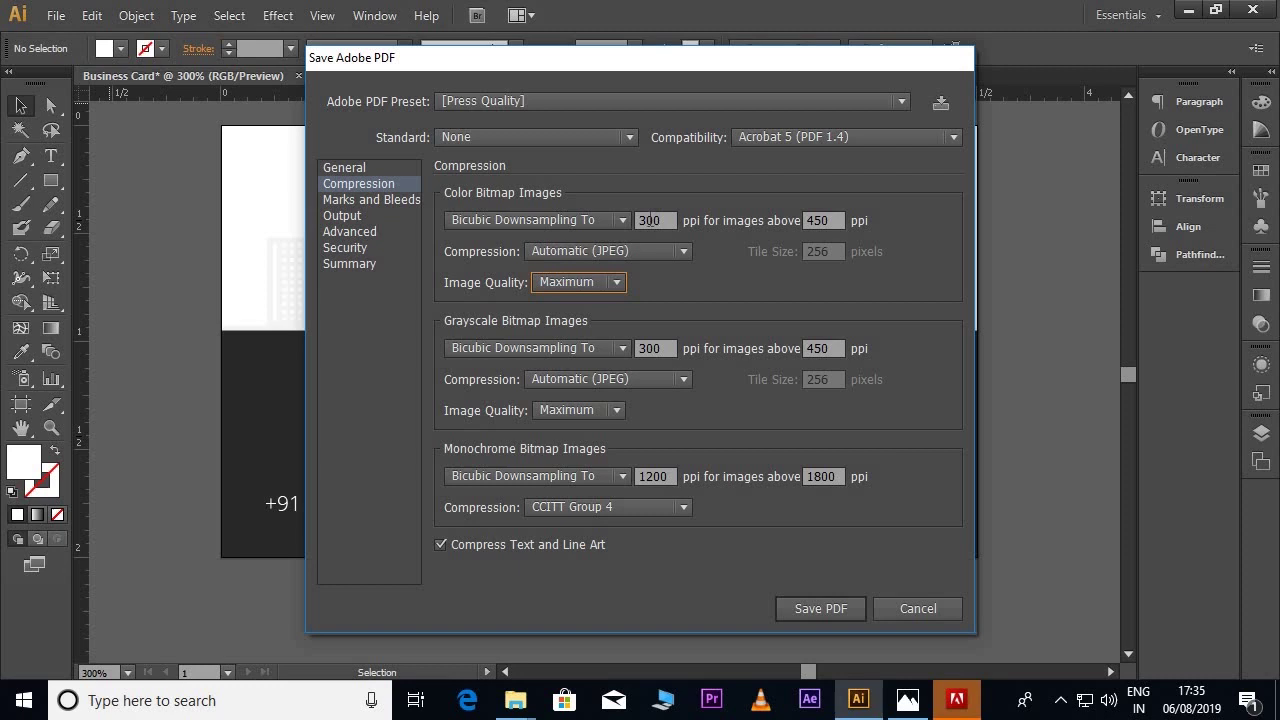
click(604, 410)
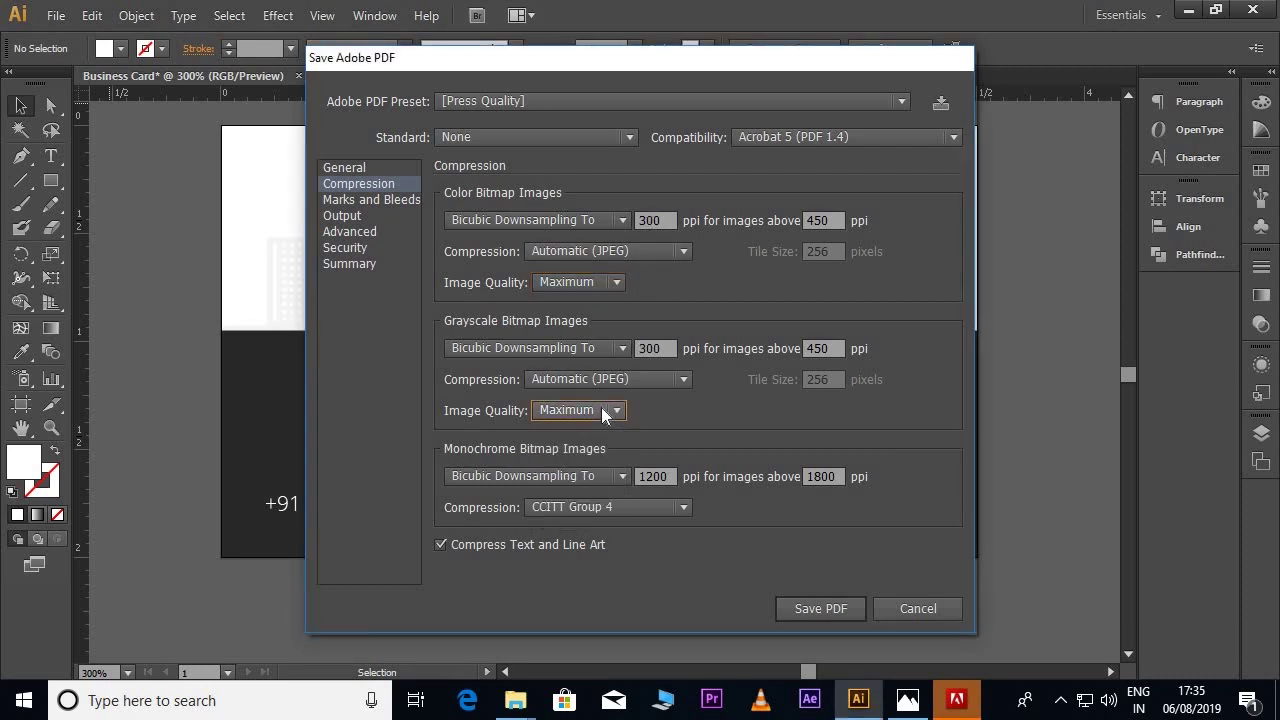
click(802, 604)
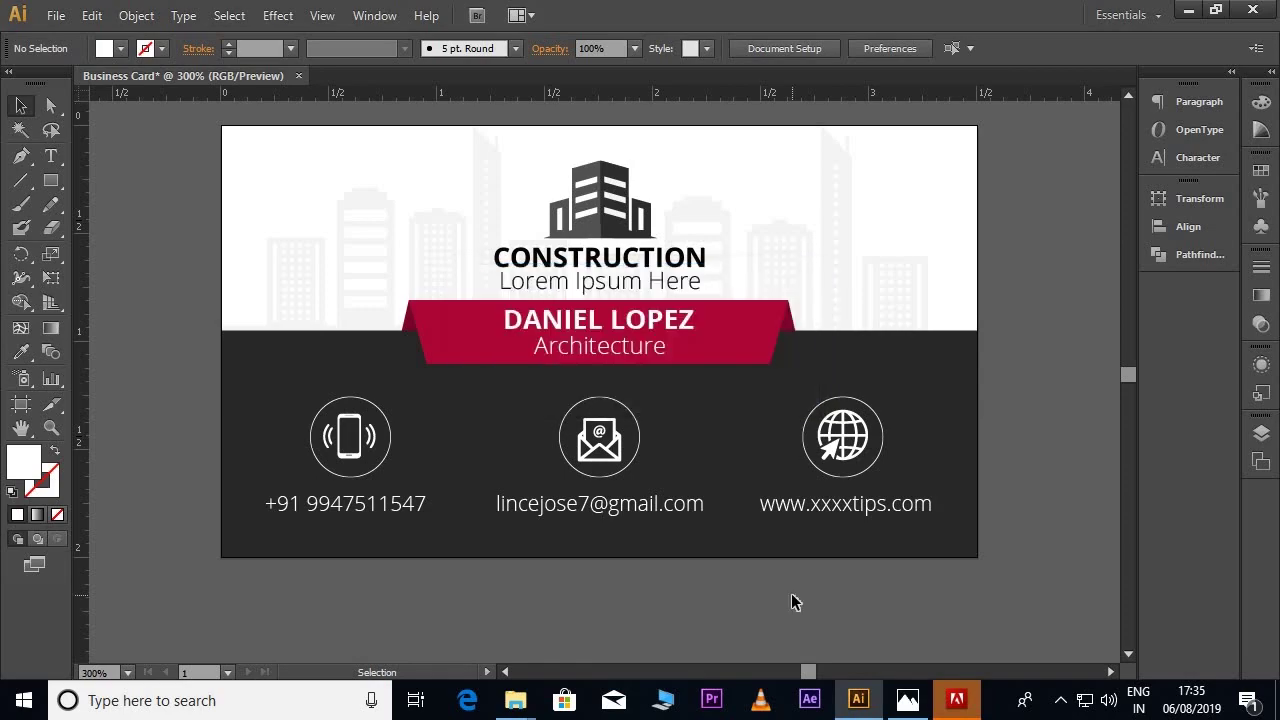